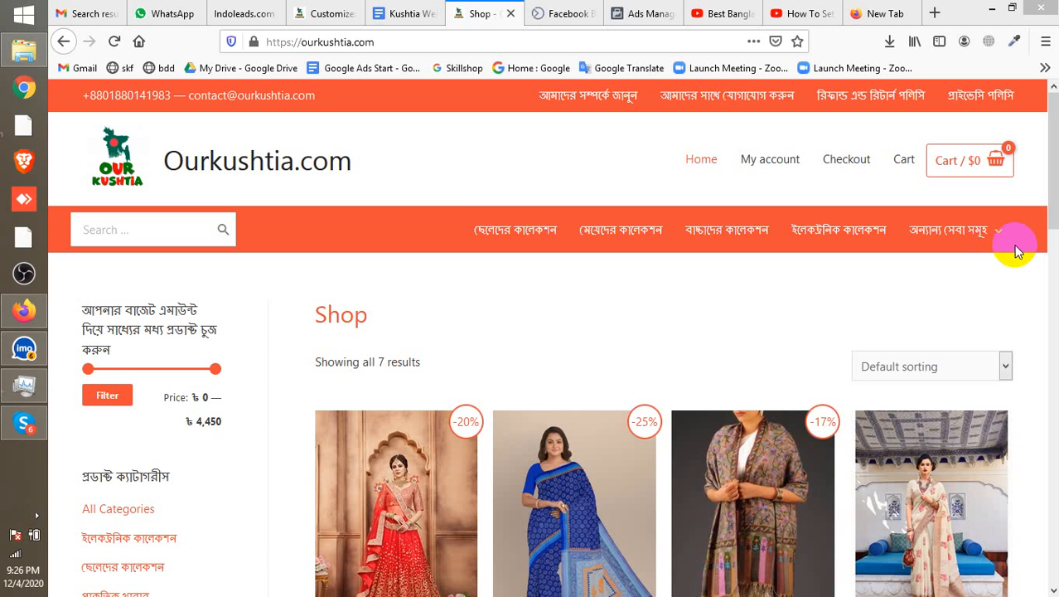
# - Open business.facebook.com in the empty new browser tab
pyautogui.click(884, 14)
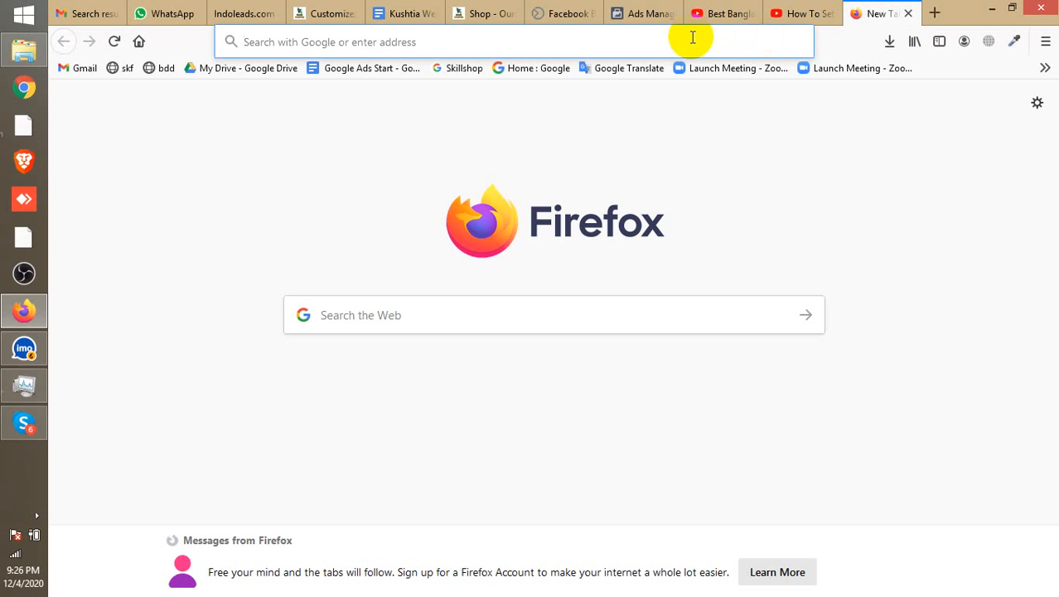
pyautogui.write('business.facebook.com/')
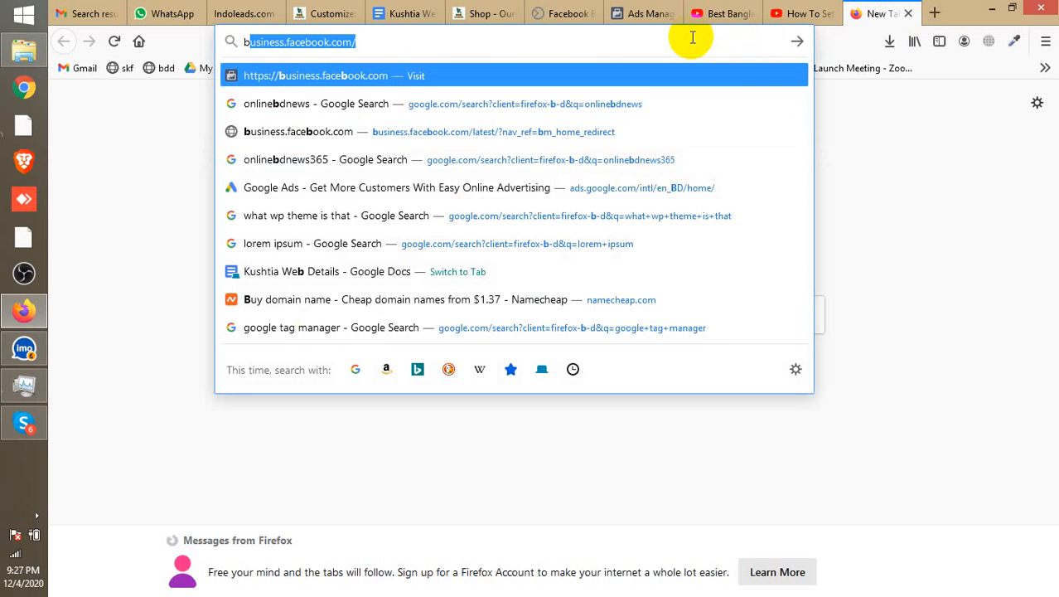
pyautogui.press('Right')
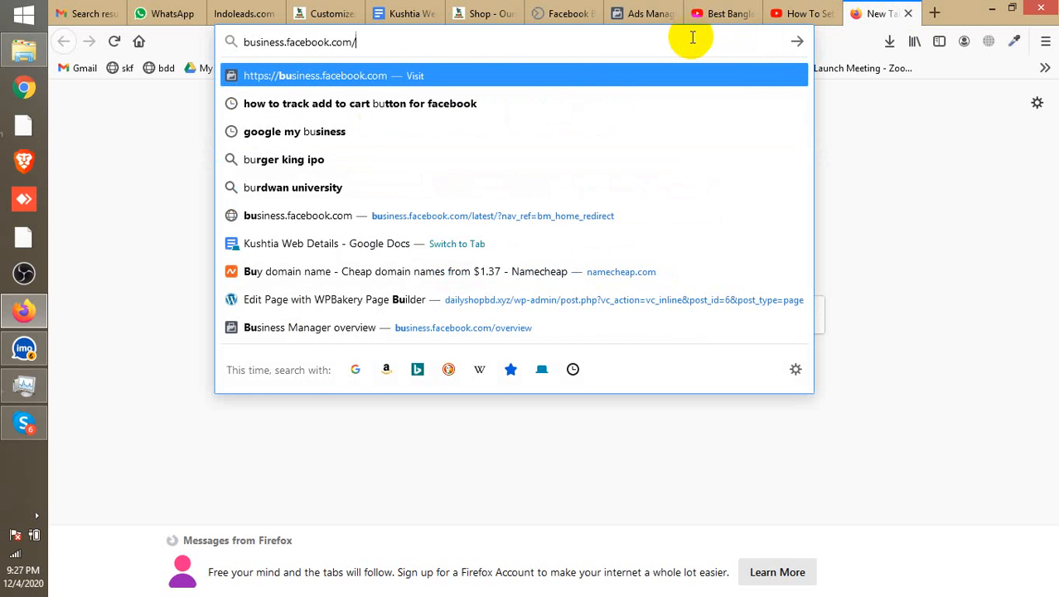
pyautogui.press('Return')
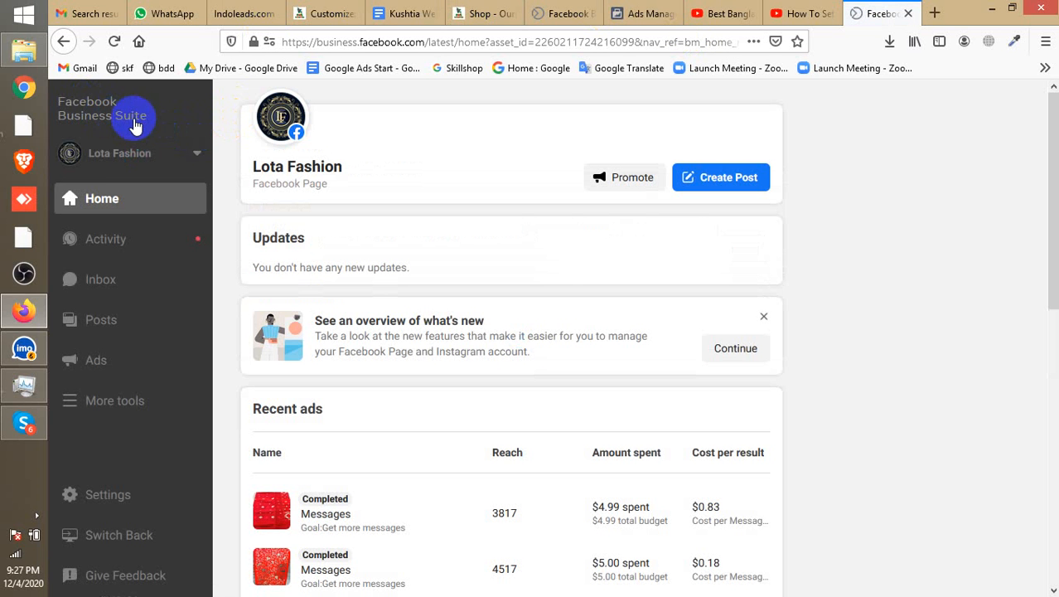
pyautogui.click(197, 156)
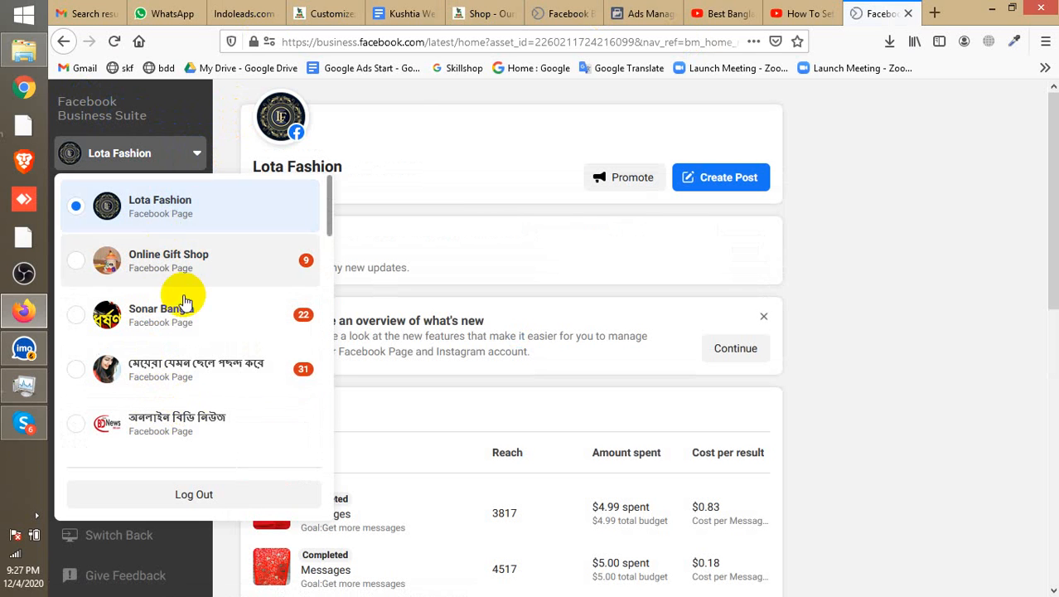
pyautogui.click(402, 108)
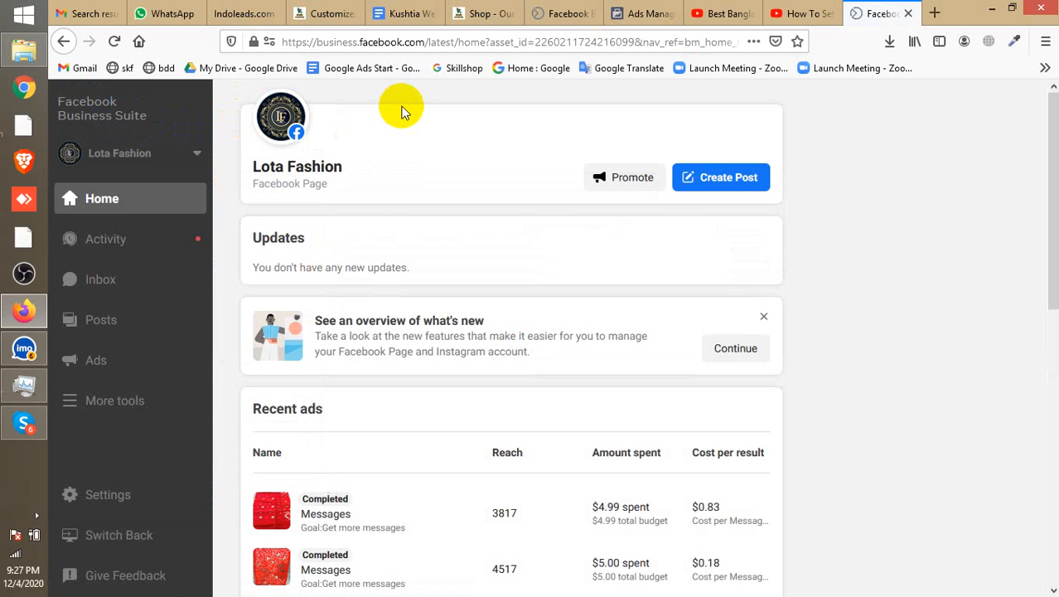
pyautogui.click(177, 365)
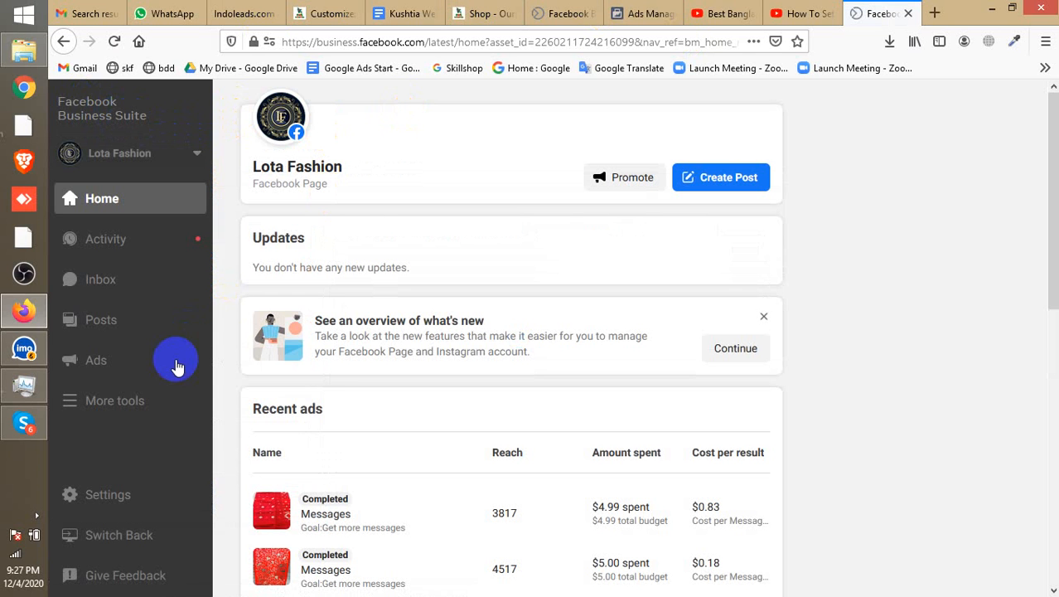
# - Open the Business settings for Lota Fashion from Business Suite's additional tools and bring that page to the front
pyautogui.click(108, 406)
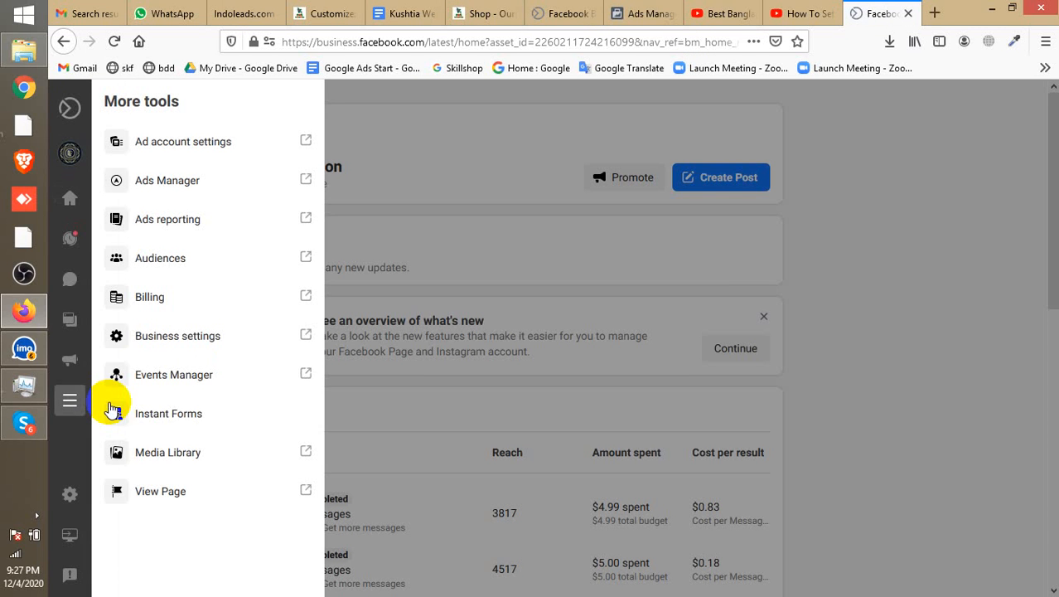
pyautogui.click(186, 349)
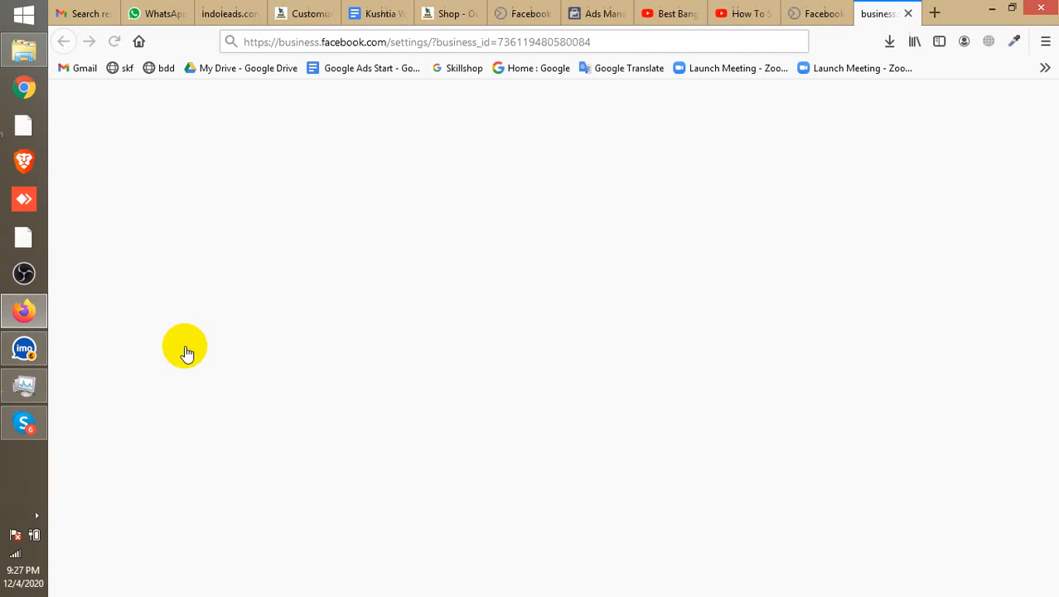
pyautogui.click(798, 14)
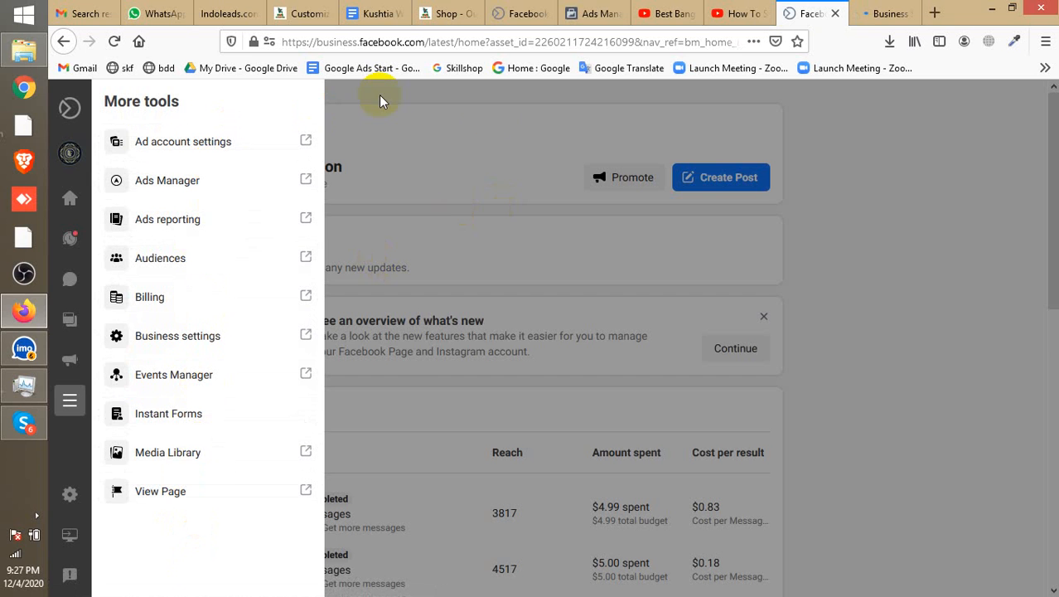
pyautogui.click(636, 104)
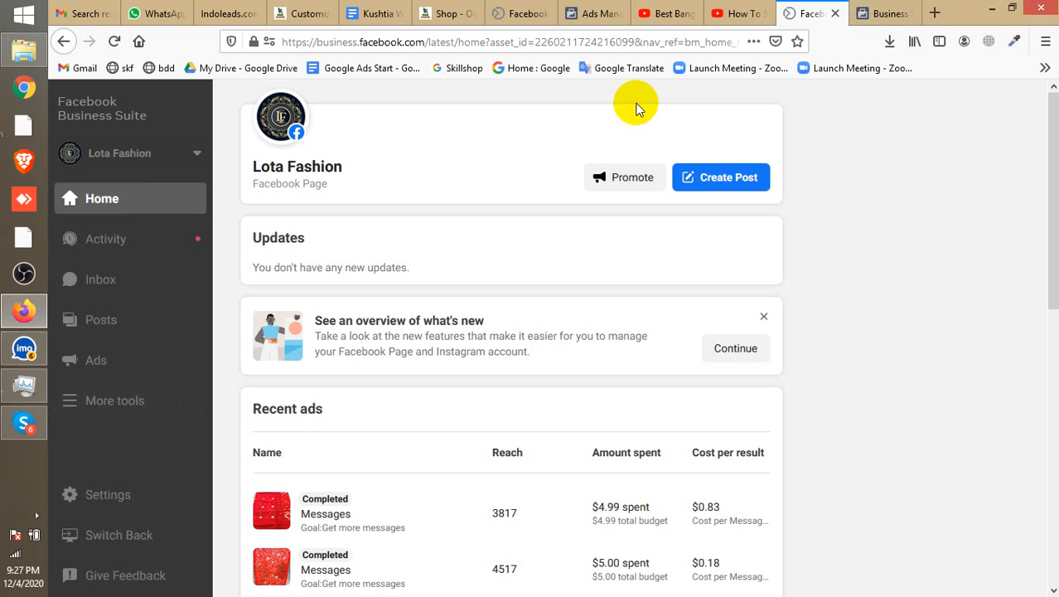
pyautogui.click(886, 13)
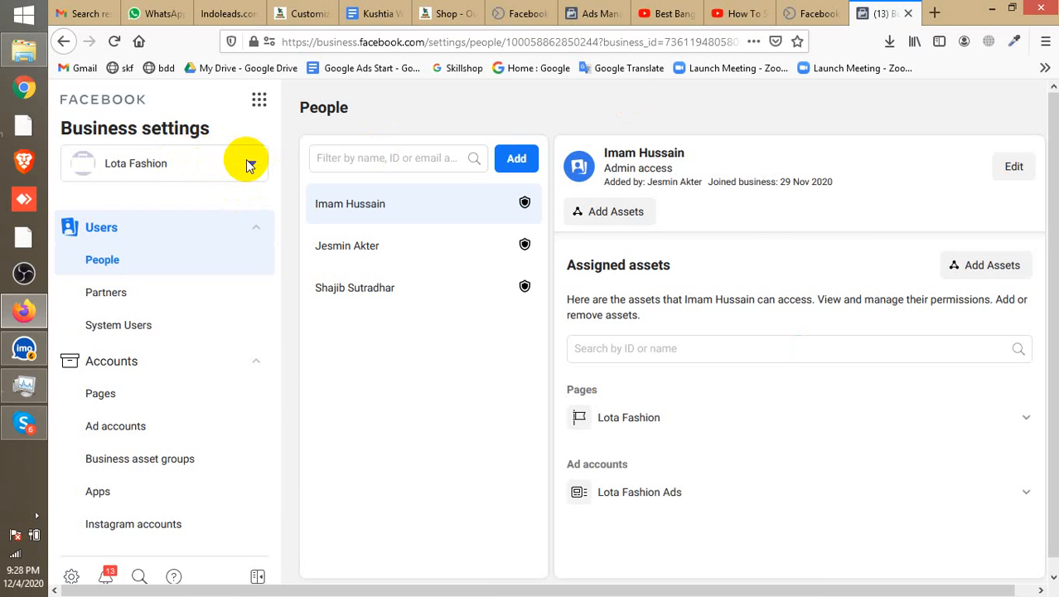
# - Switch the business settings to the Hit News business and open Ads Manager for it
pyautogui.click(252, 166)
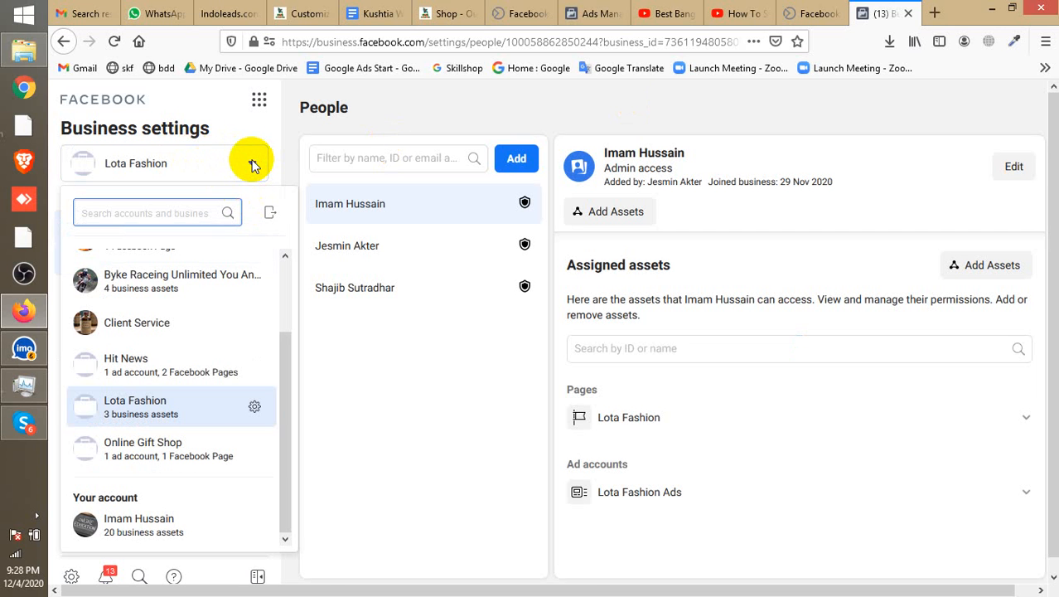
pyautogui.click(182, 366)
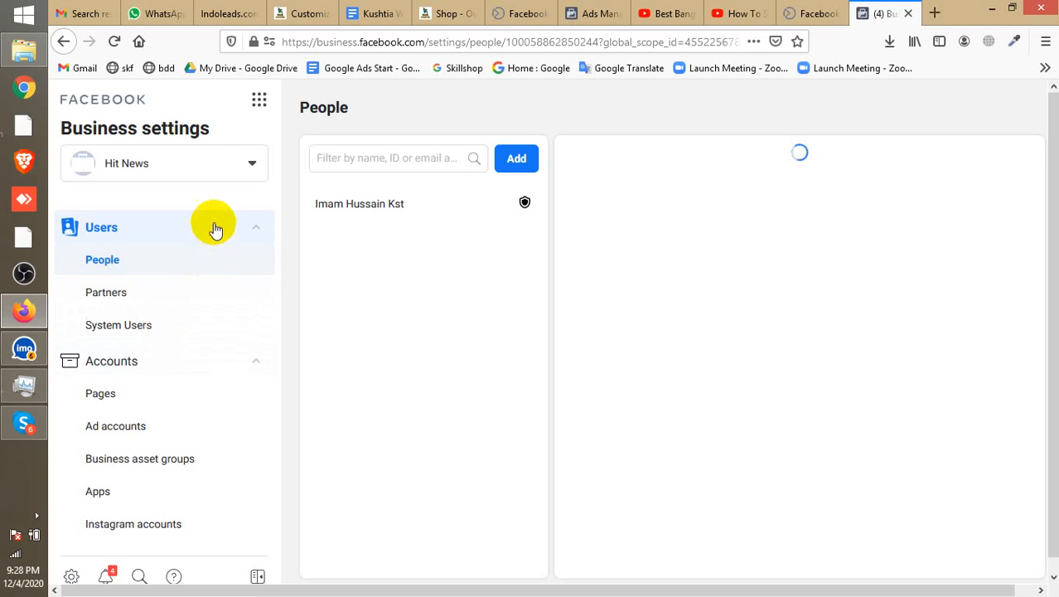
pyautogui.click(258, 104)
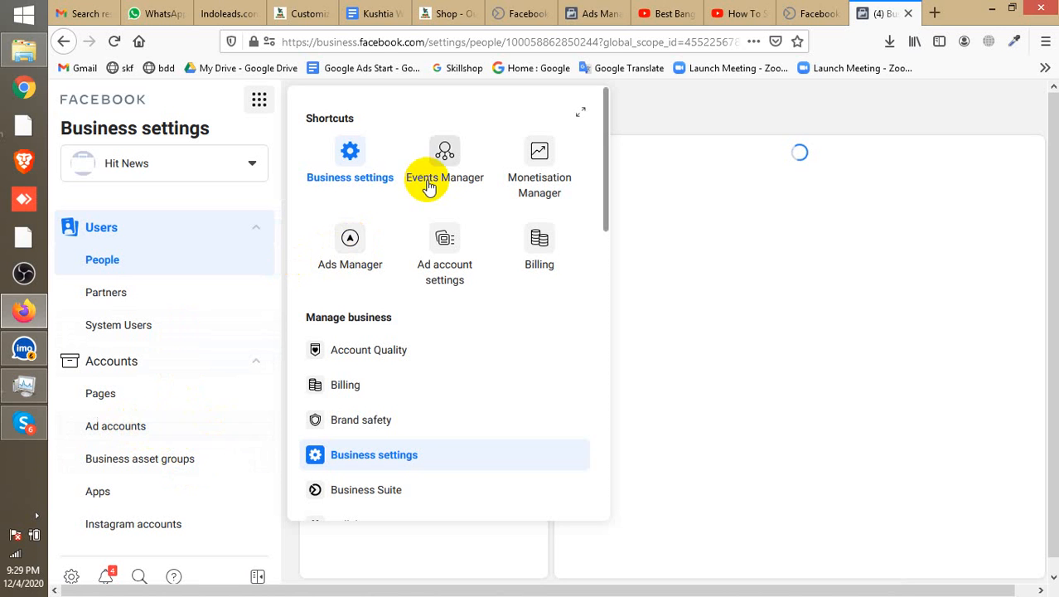
pyautogui.click(360, 247)
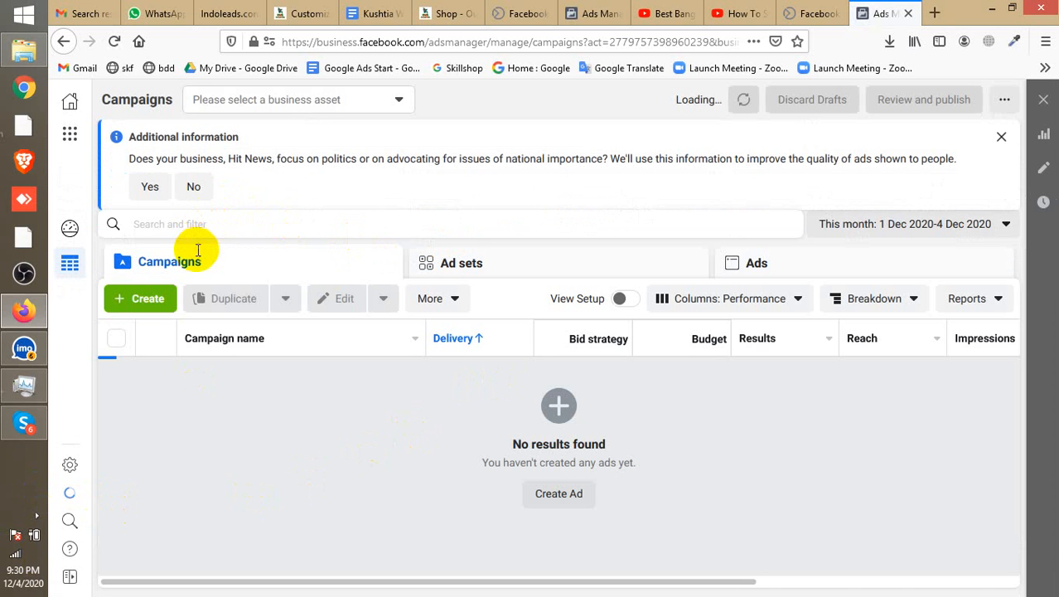
# - Start creating a new campaign in the Hit News Ads account
pyautogui.click(141, 300)
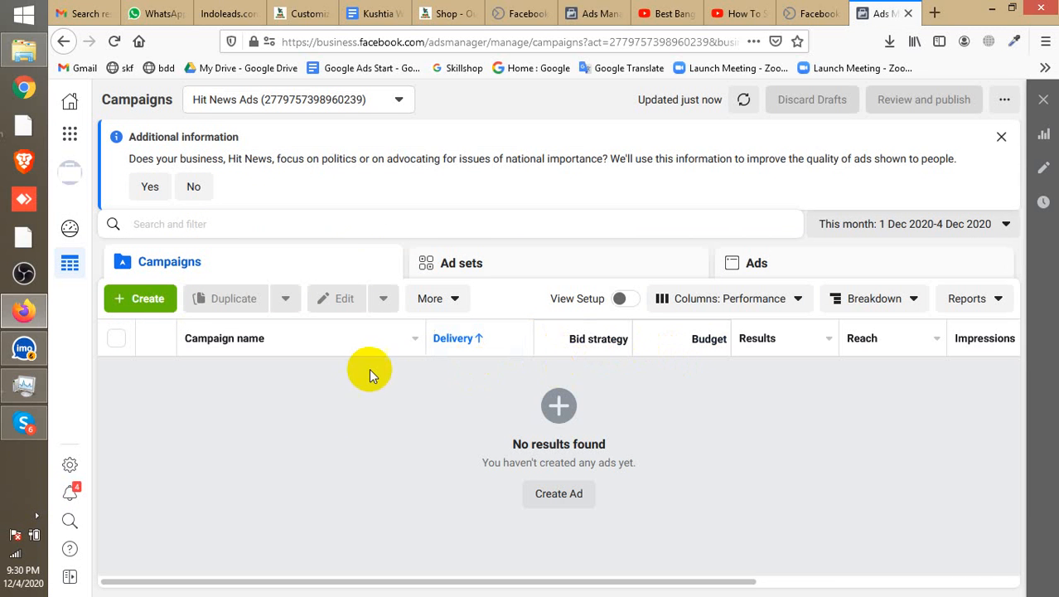
pyautogui.click(132, 303)
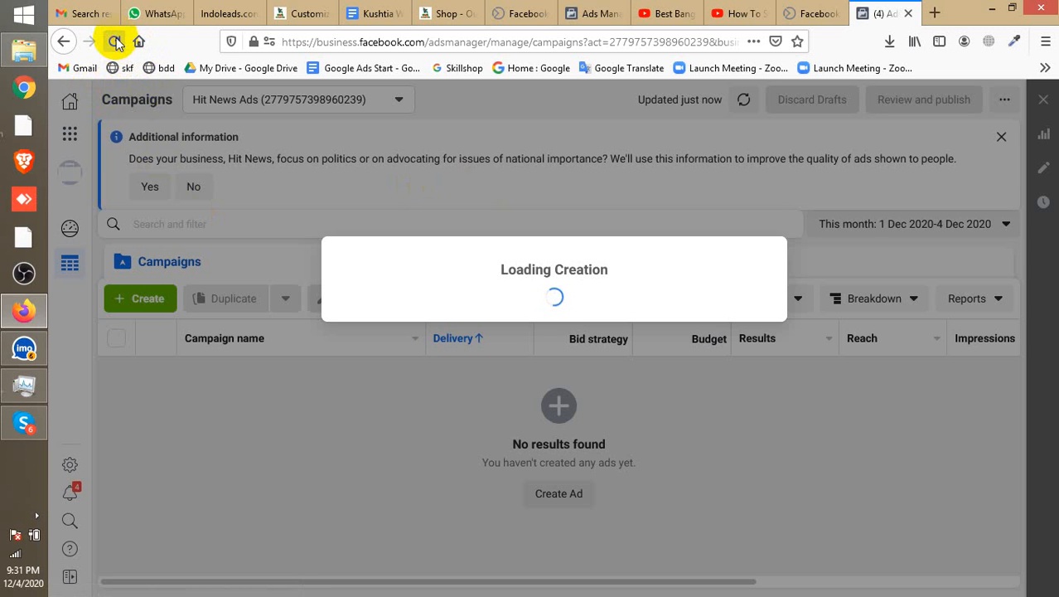
pyautogui.click(36, 518)
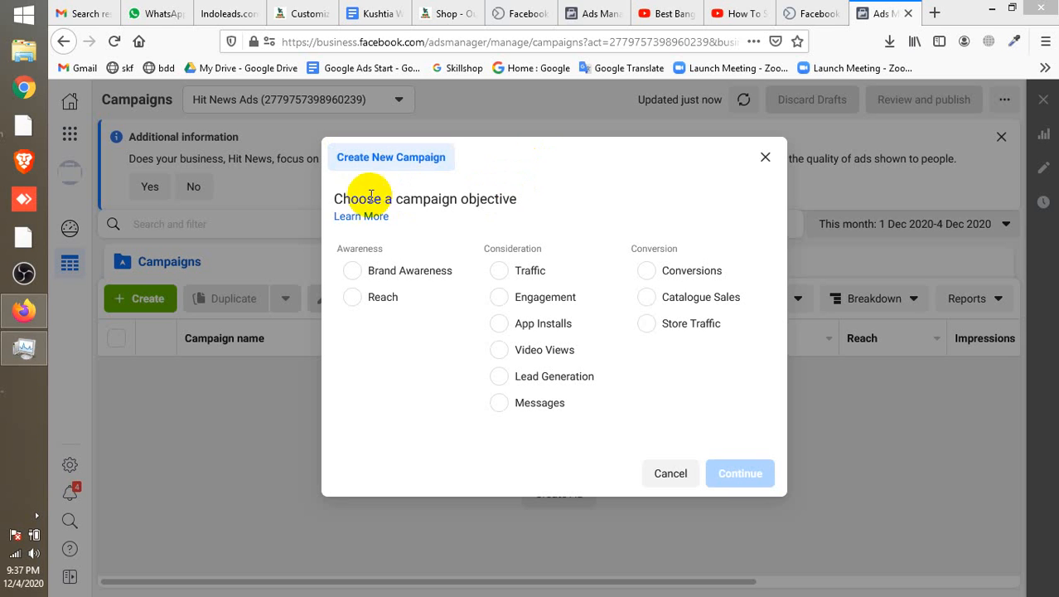
pyautogui.tripleClick(500, 199)
pyautogui.doubleClick(499, 199)
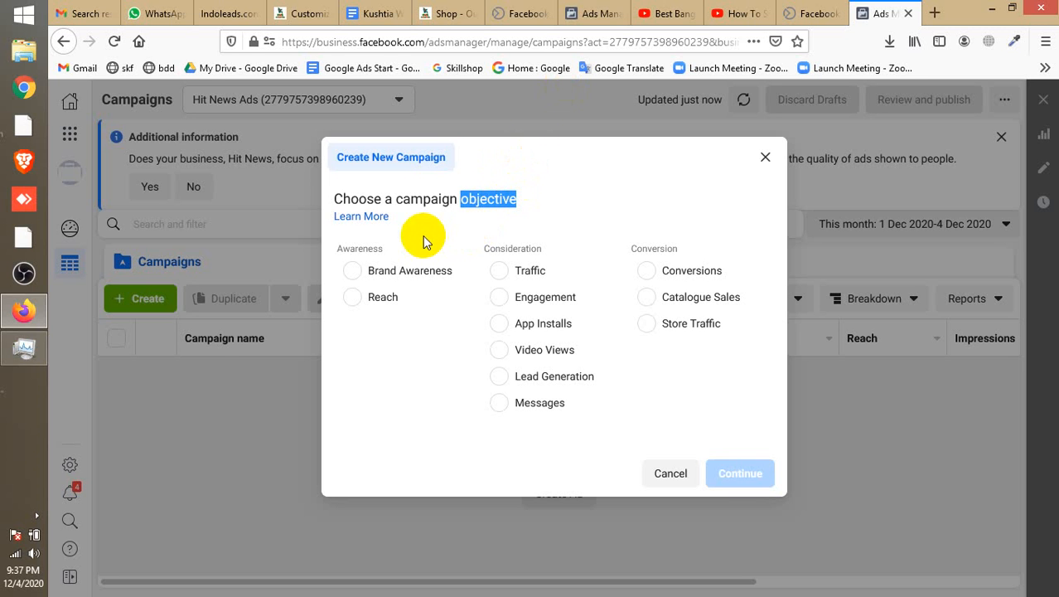
pyautogui.click(534, 213)
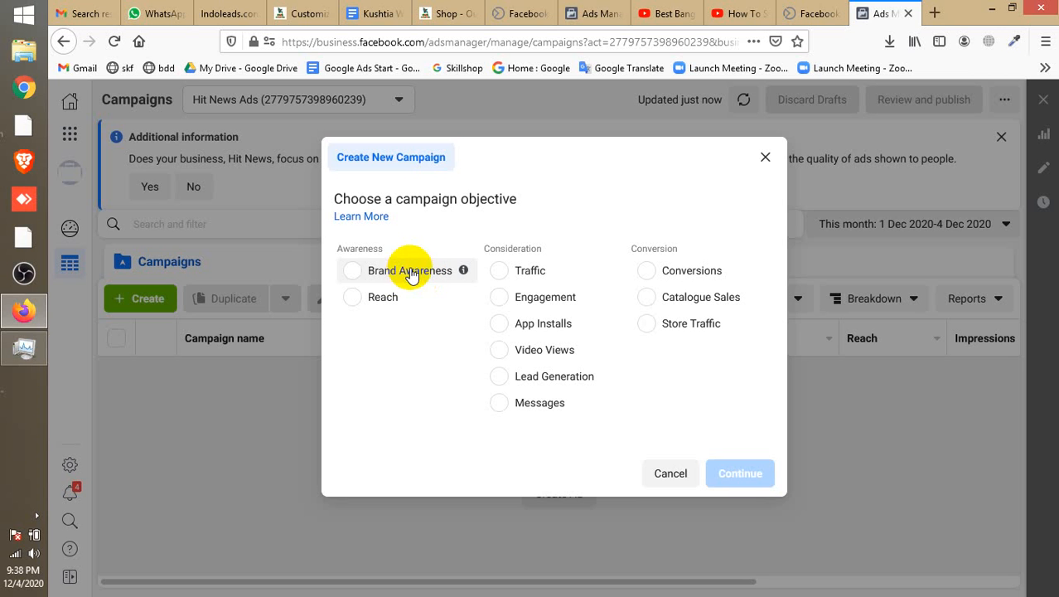
# - Choose Brand Awareness as the campaign objective and expand the optional campaign naming section
pyautogui.click(352, 277)
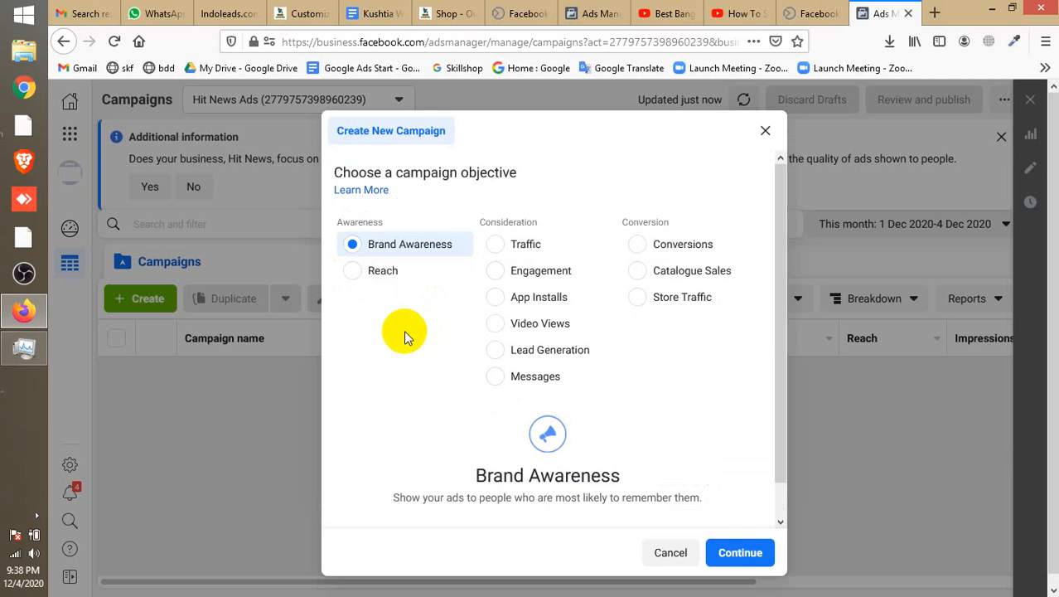
pyautogui.scroll(-2, 707, 419)
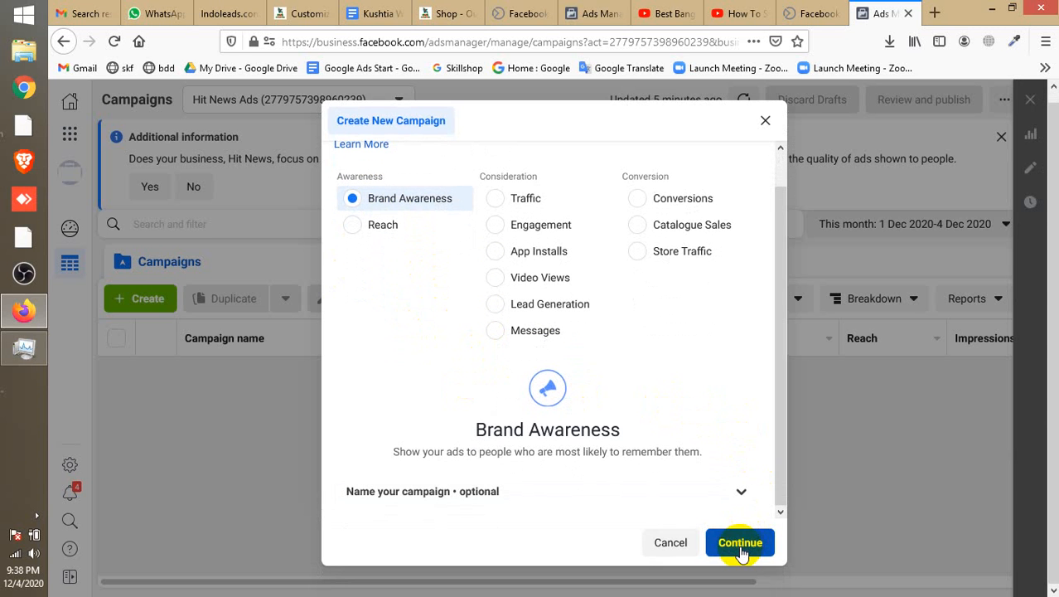
pyautogui.click(740, 492)
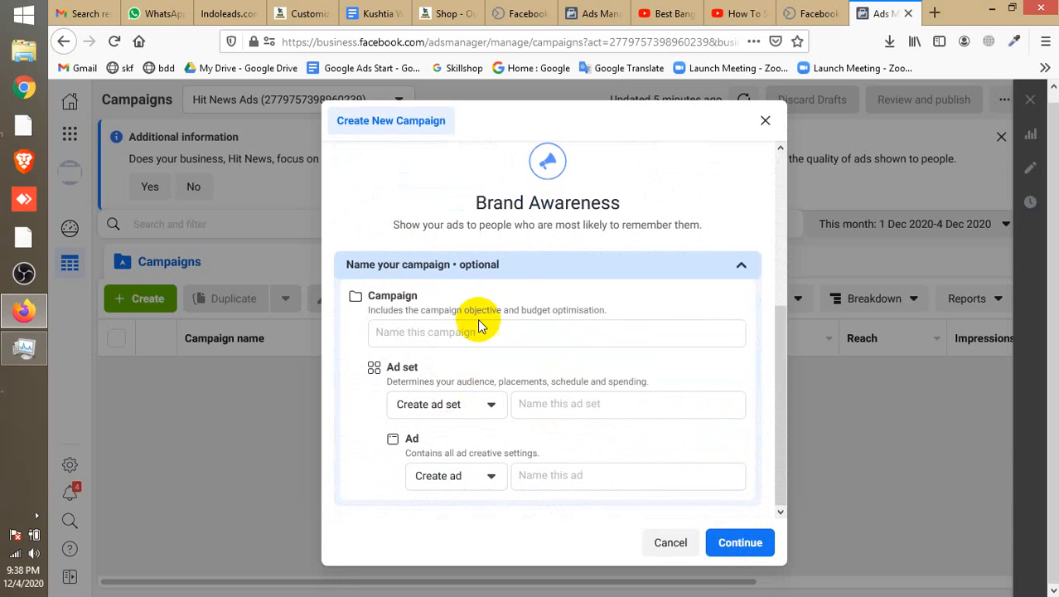
pyautogui.click(503, 334)
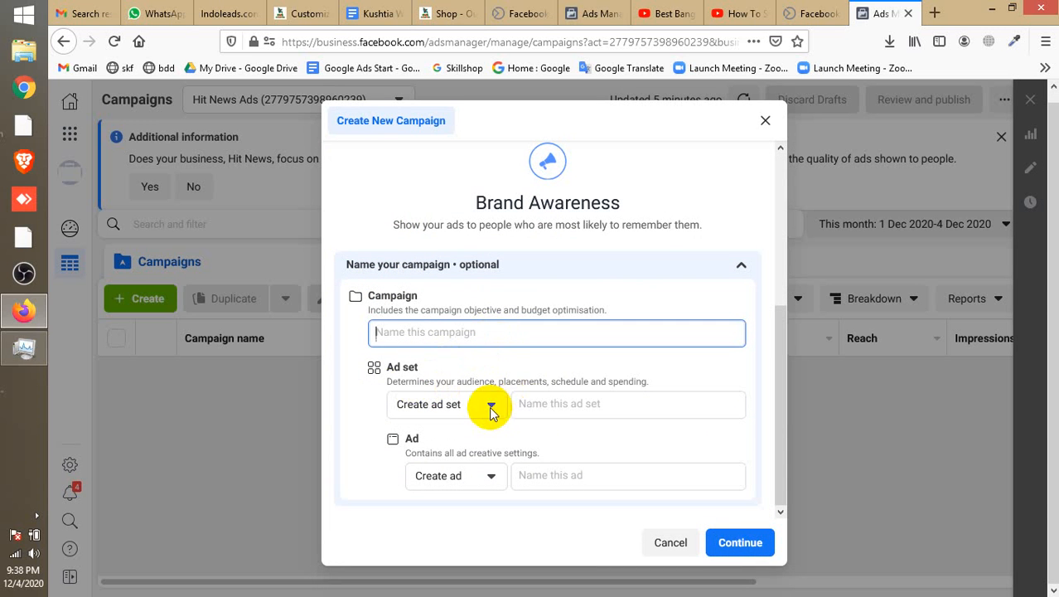
pyautogui.click(531, 406)
pyautogui.click(528, 479)
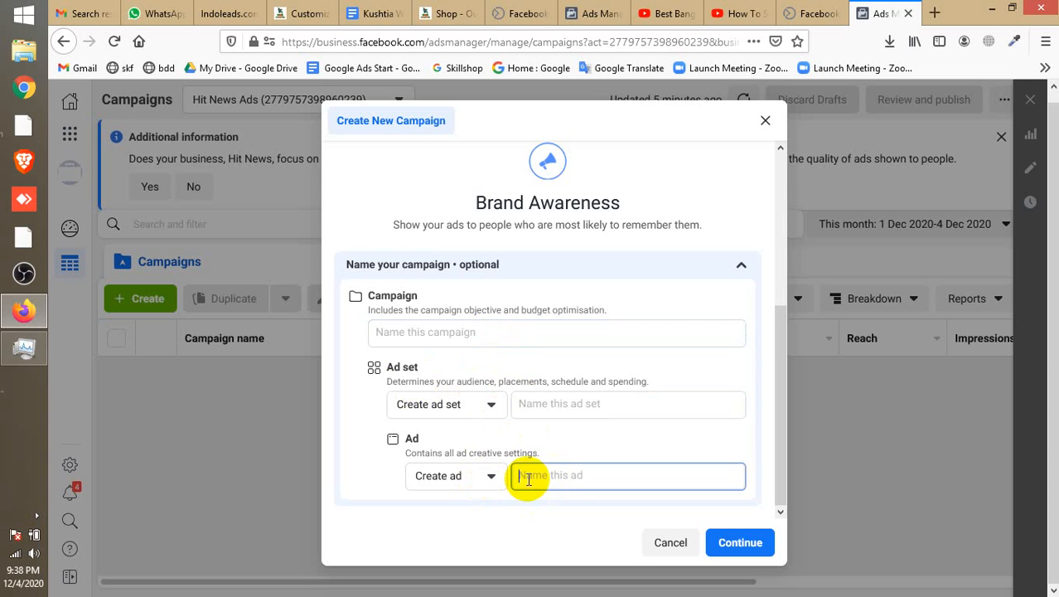
pyautogui.scroll(1, 519, 381)
pyautogui.scroll(-1, 421, 417)
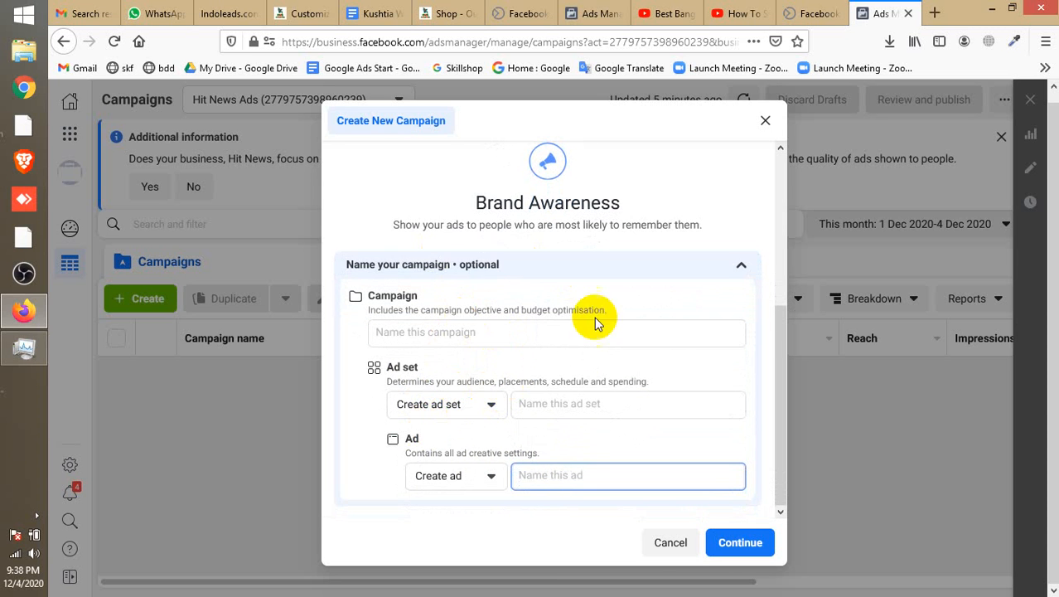
# - Name the campaign "Campaign - Baw"
pyautogui.click(492, 337)
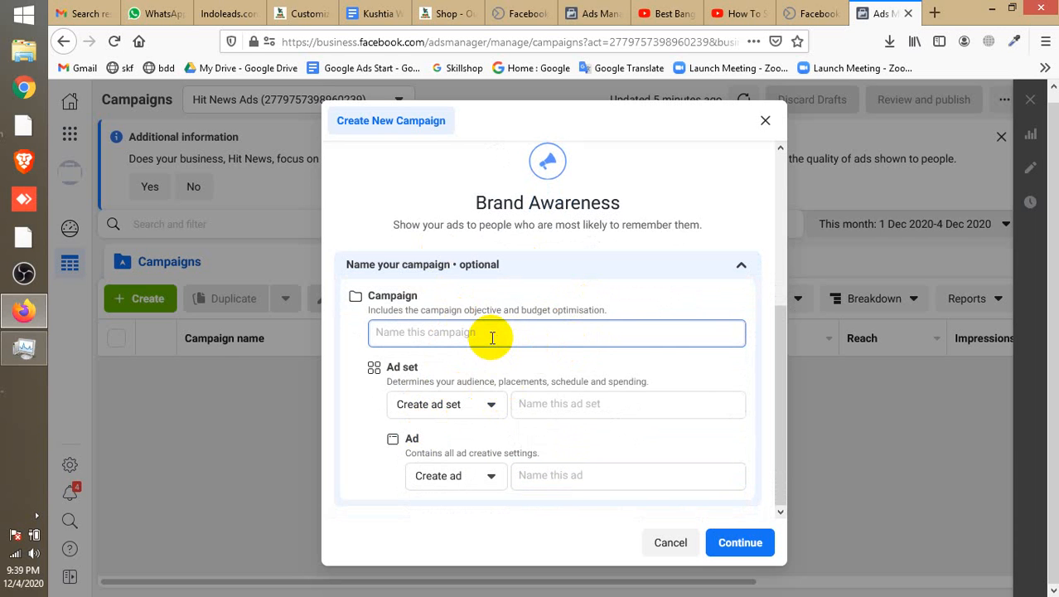
pyautogui.write('F')
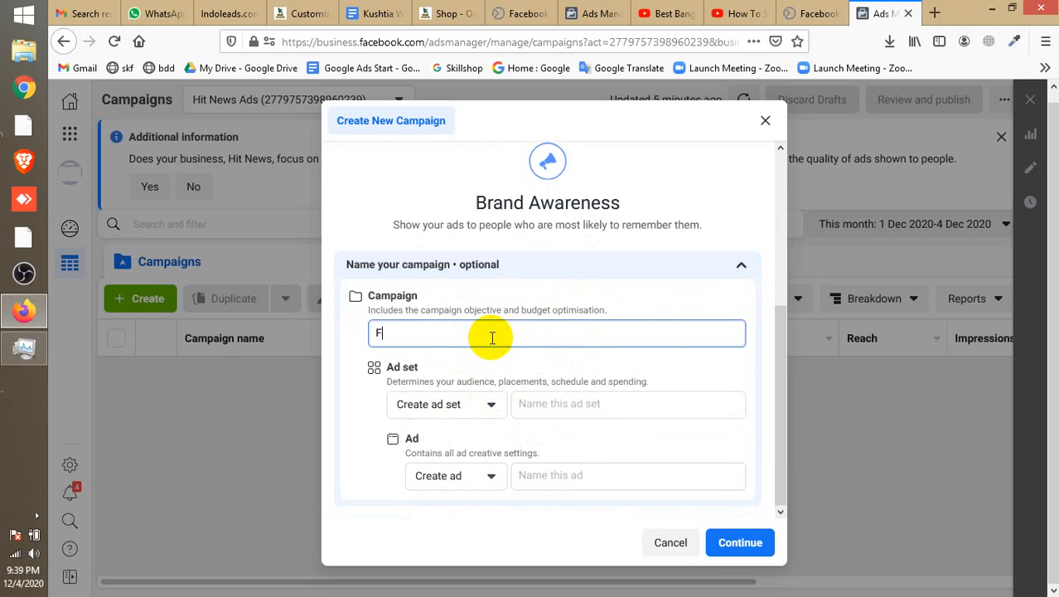
pyautogui.press('BackSpace')
pyautogui.write('Campaign - Baw')
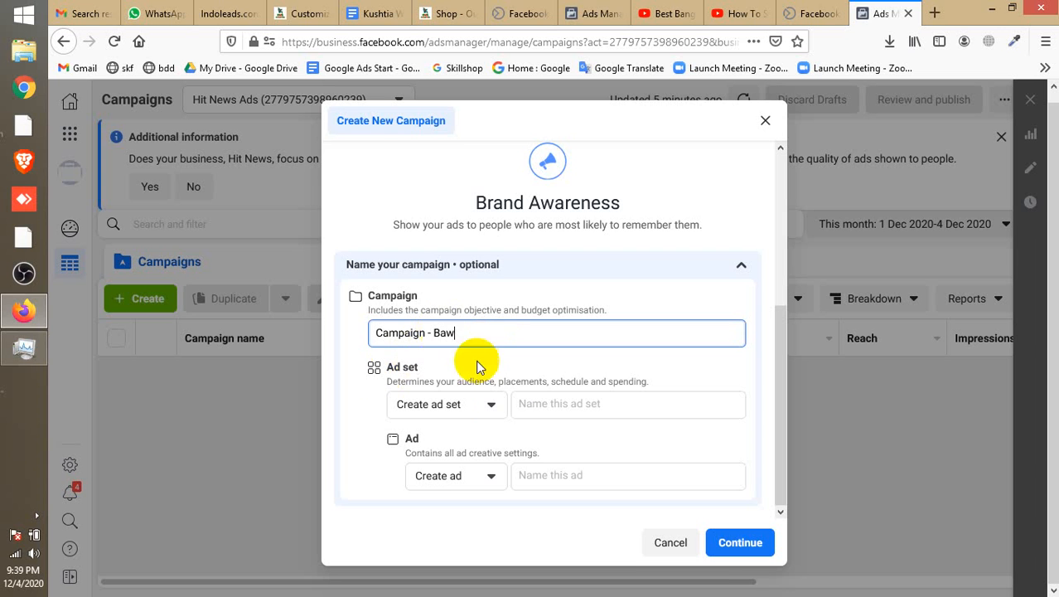
# - Copy "Baw" from the campaign name and name the ad set "Ad Set - Baw"
pyautogui.doubleClick(445, 332)
pyautogui.rightClick(448, 333)
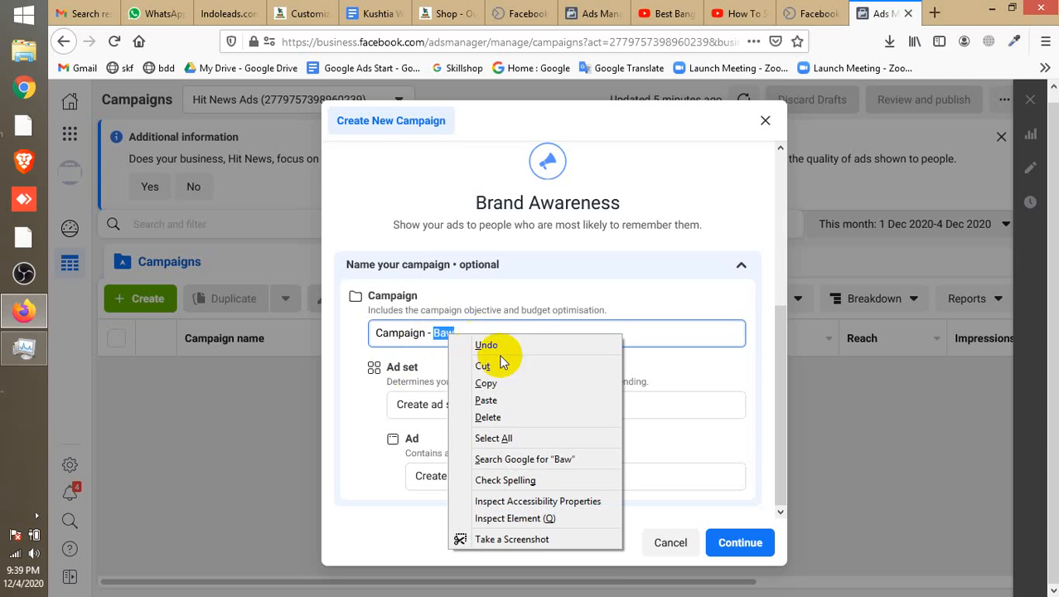
pyautogui.click(503, 385)
pyautogui.click(599, 405)
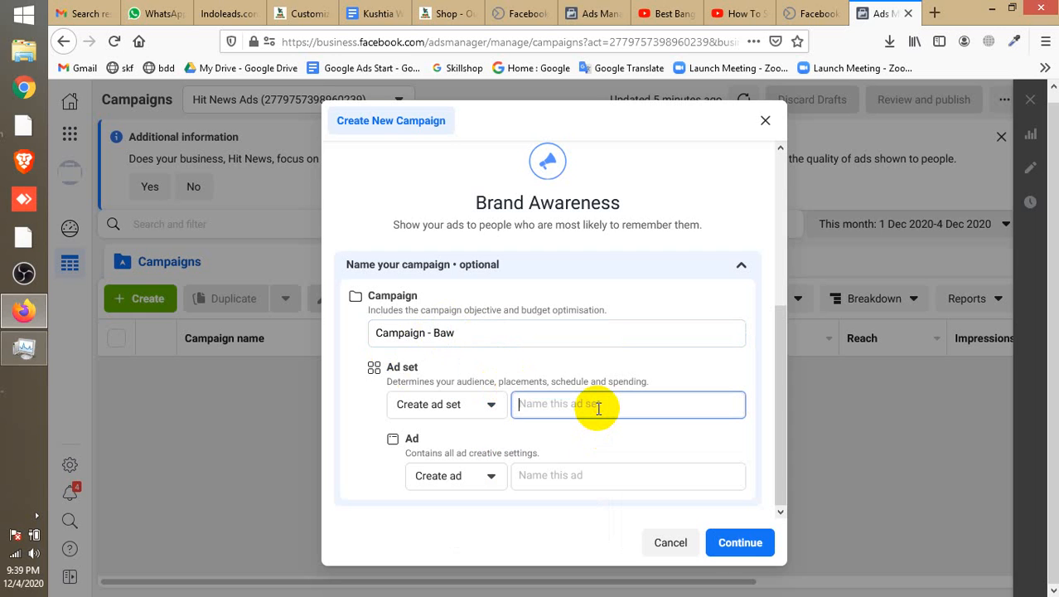
pyautogui.write('Ad Set - Baw')
# - Name the ad "Ad - Baw", check the ad creation choices and continue to the campaign's edit page
pyautogui.click(562, 475)
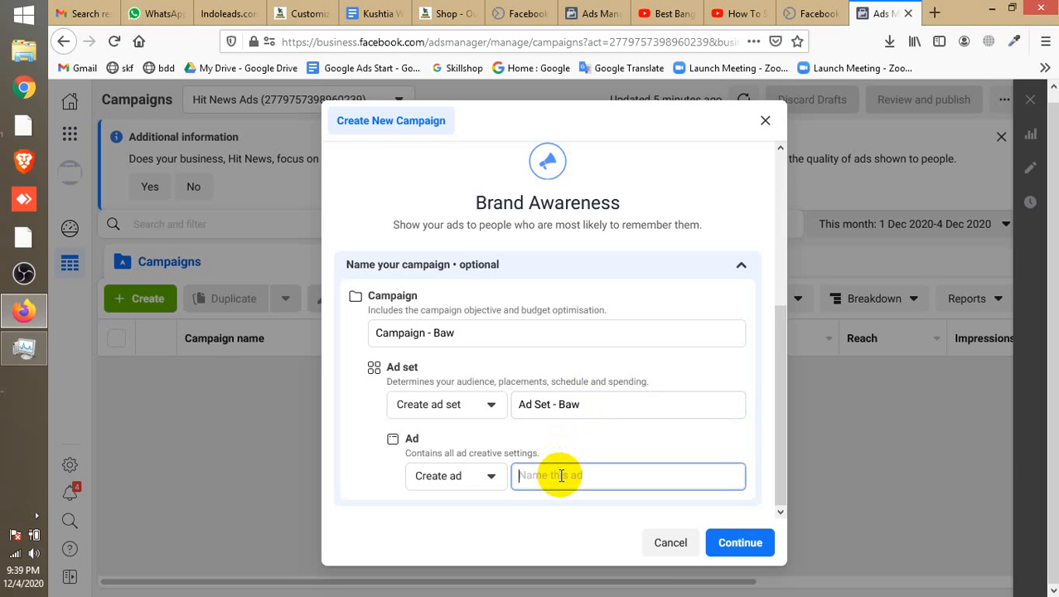
pyautogui.write('Ad - Baw')
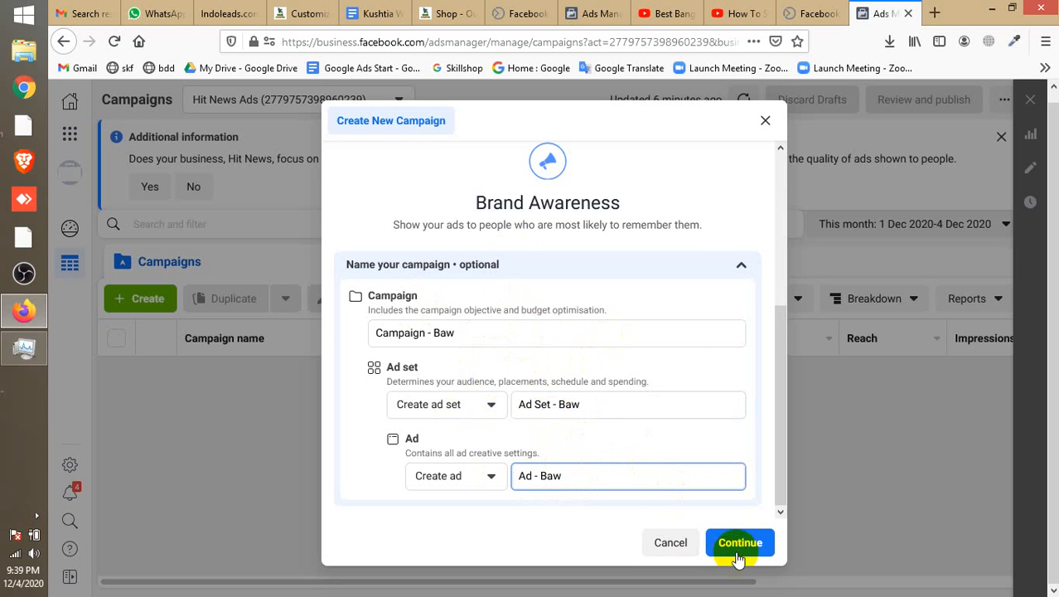
pyautogui.click(492, 477)
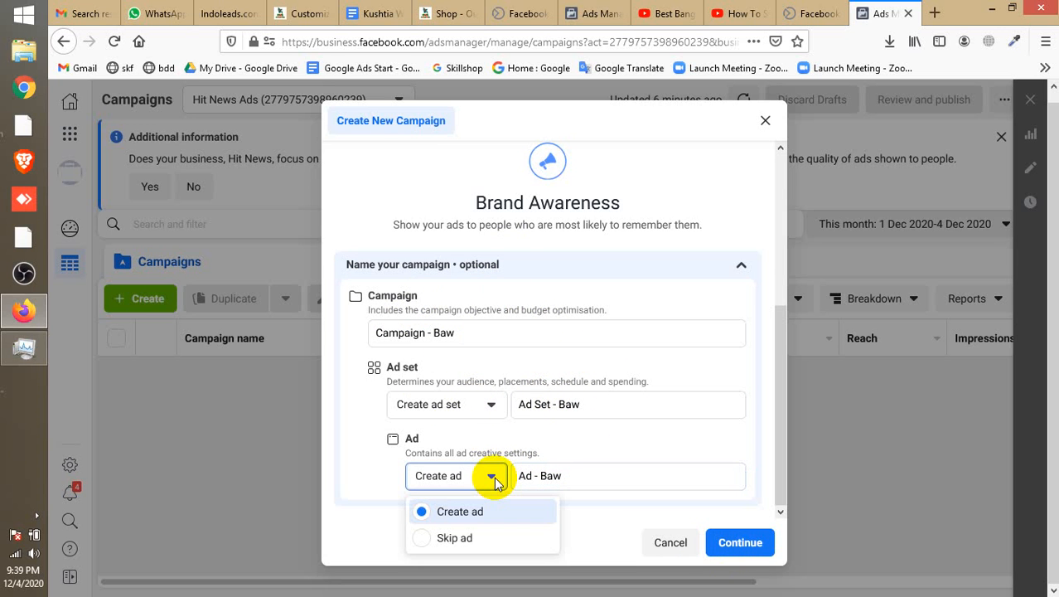
pyautogui.click(492, 477)
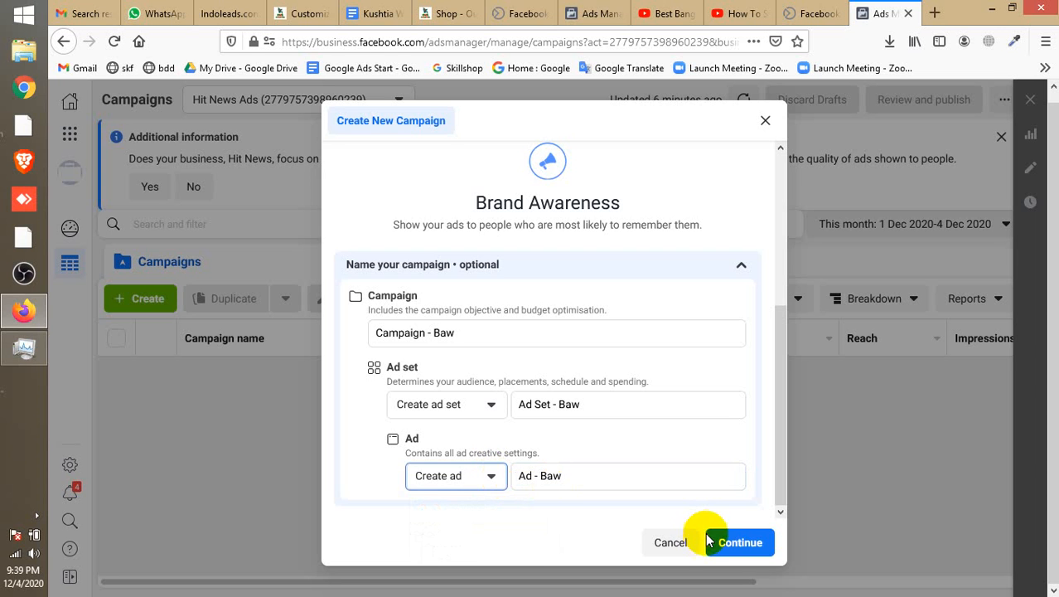
pyautogui.click(739, 550)
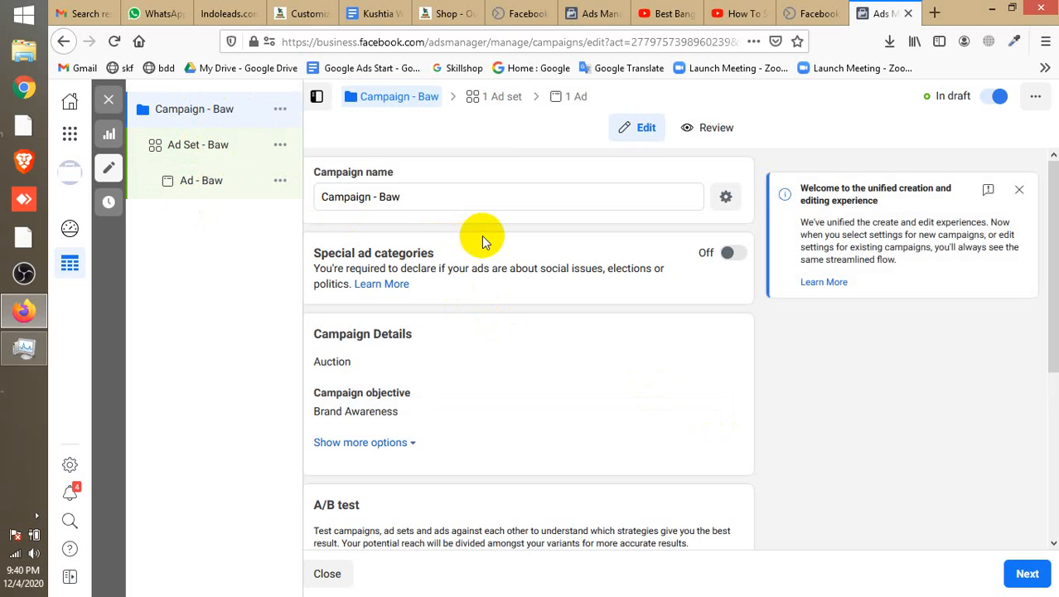
# - Try declaring special ad categories for the campaign, dismiss the authorisation notice and turn the declaration back off
pyautogui.scroll(-1, 562, 177)
pyautogui.scroll(1, 567, 226)
pyautogui.scroll(-1, 567, 225)
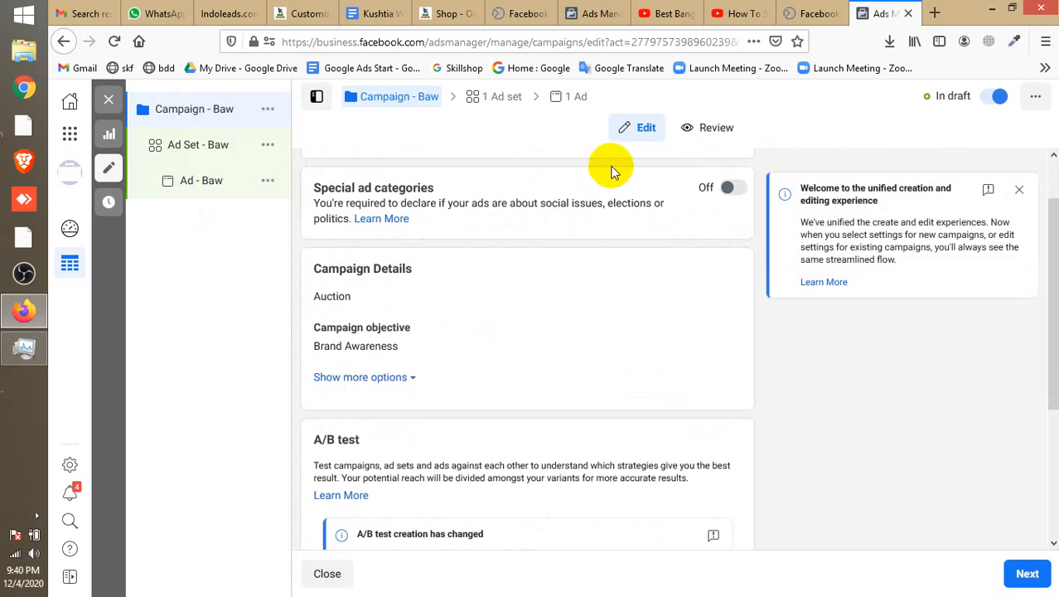
pyautogui.scroll(1, 613, 171)
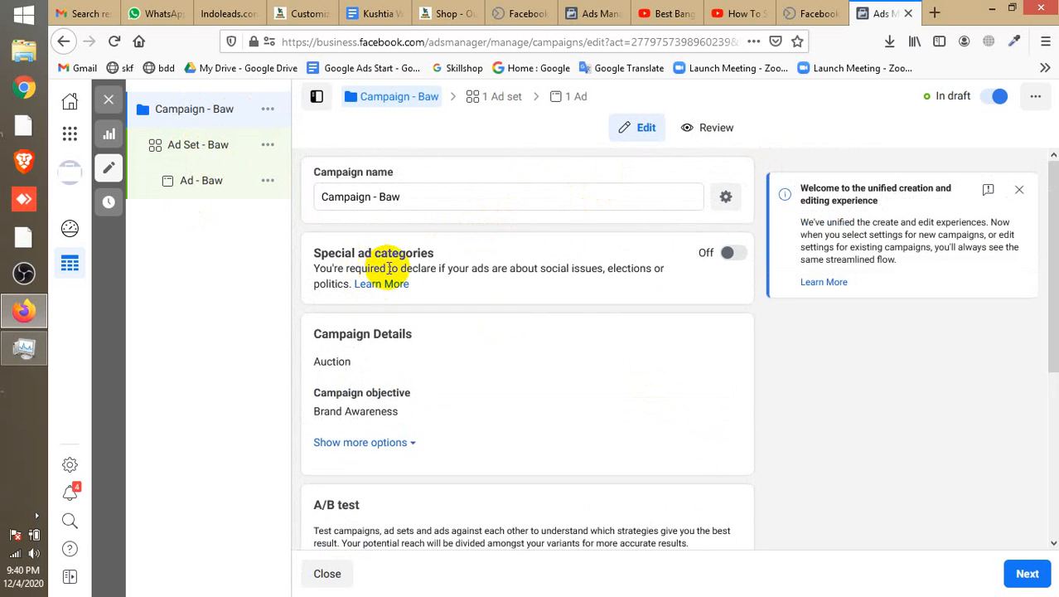
pyautogui.click(732, 255)
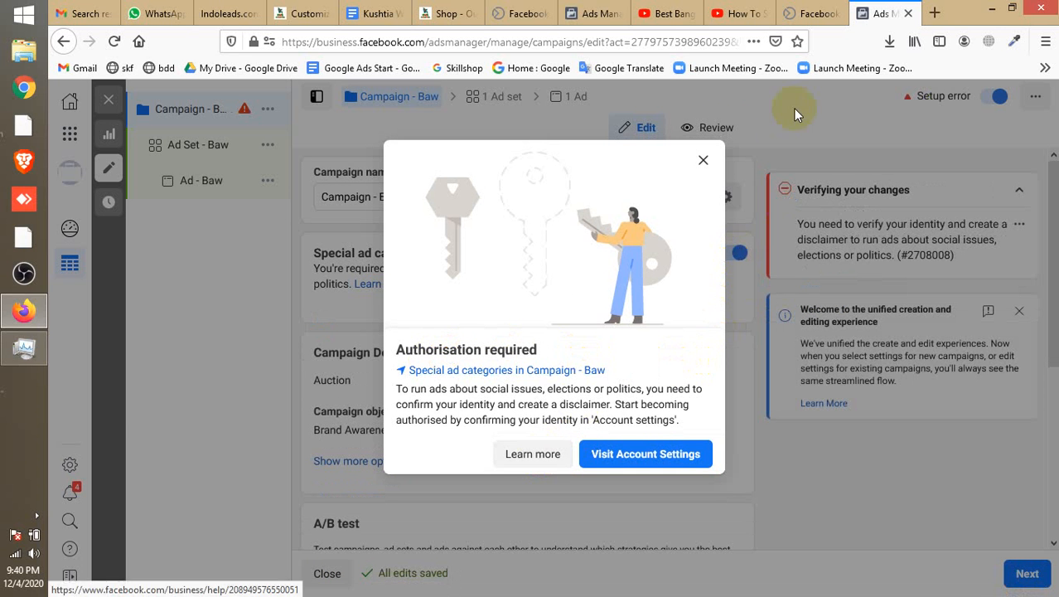
pyautogui.click(704, 161)
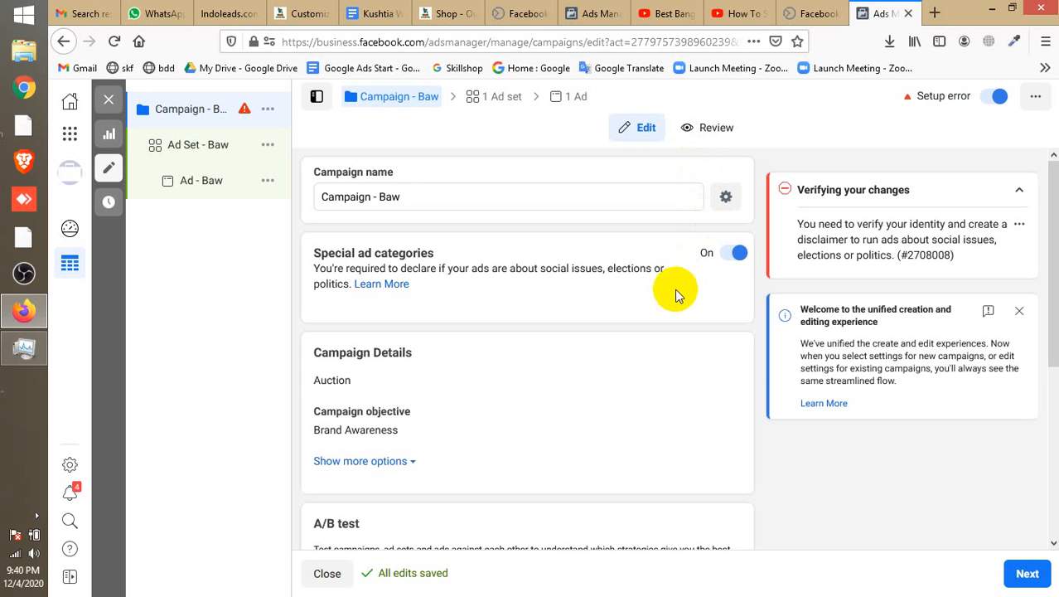
pyautogui.click(729, 254)
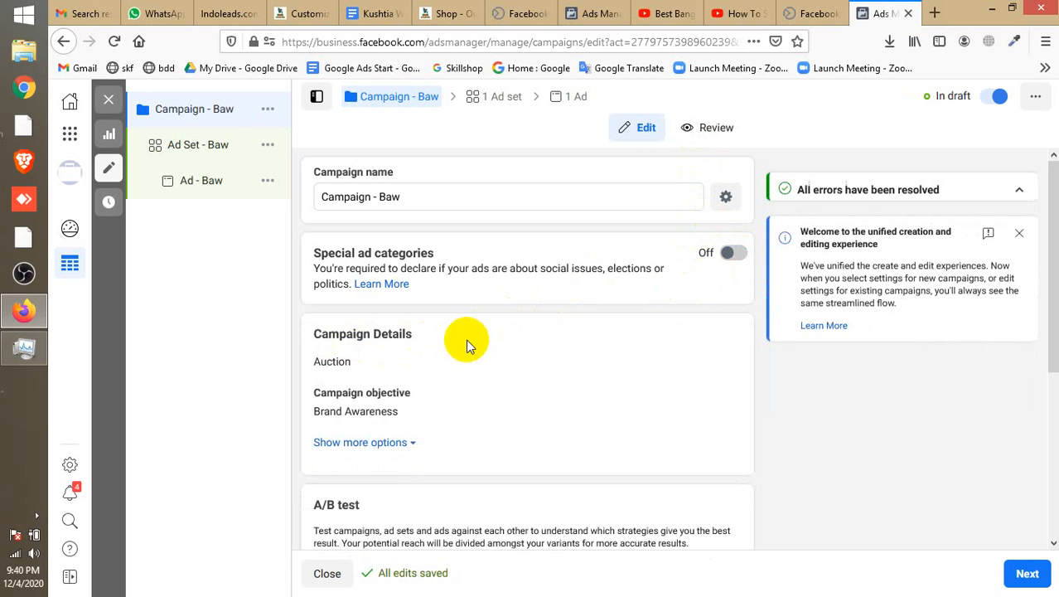
# - Open the buying type in the campaign details for editing and check which types it offers
pyautogui.scroll(-1, 466, 344)
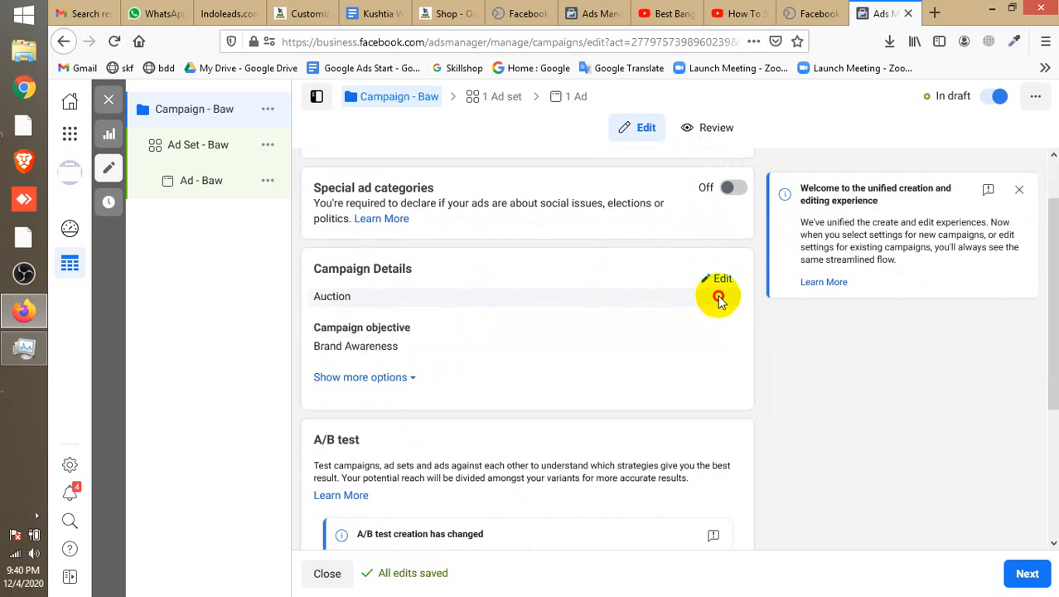
pyautogui.click(719, 279)
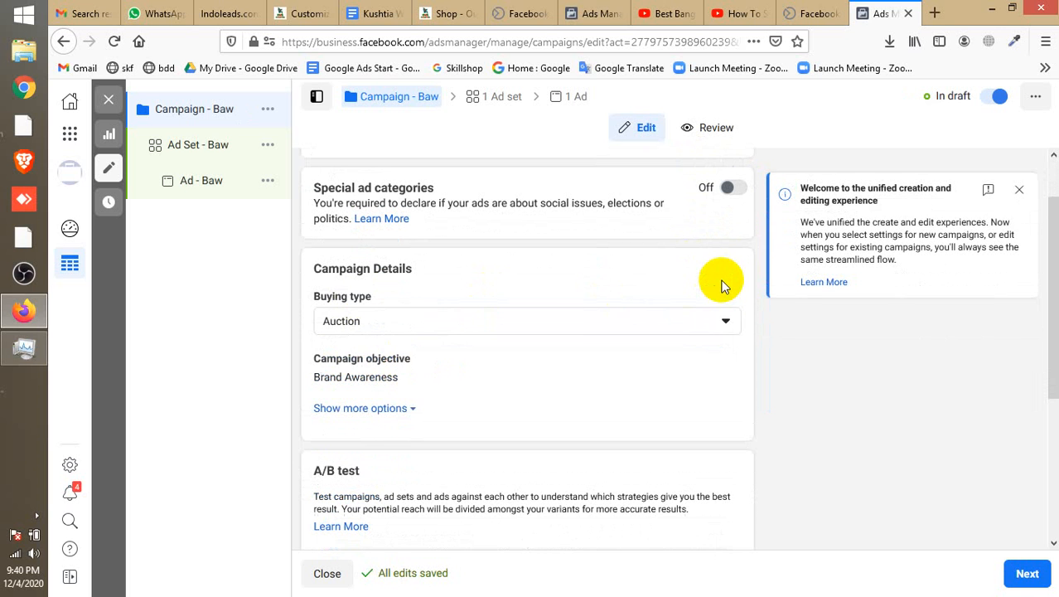
pyautogui.click(580, 322)
pyautogui.click(580, 322)
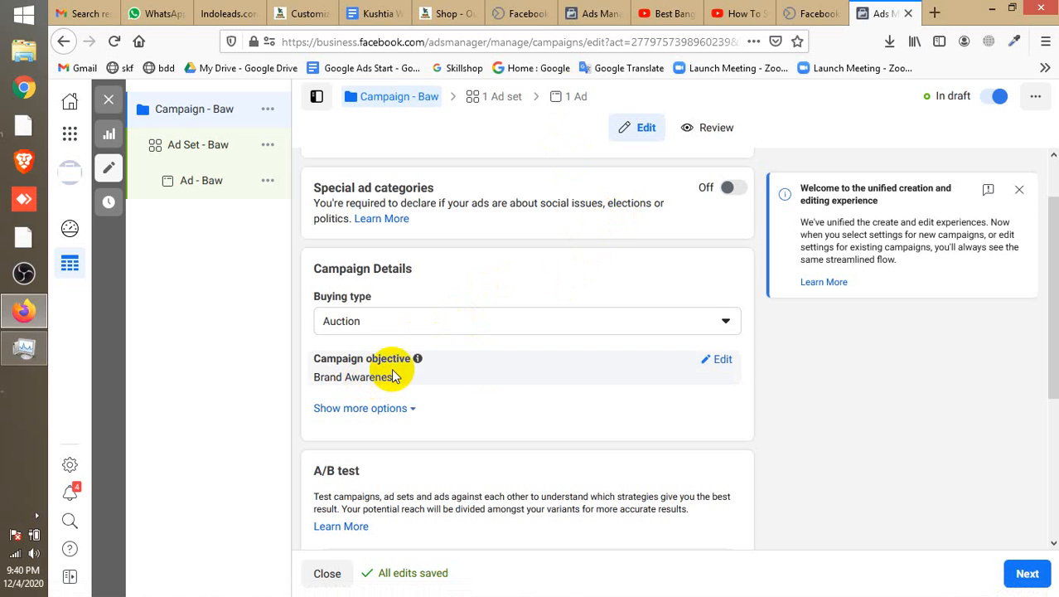
# - Open the campaign objective for editing and review the awareness, consideration and conversion objectives
pyautogui.moveTo(378, 360)
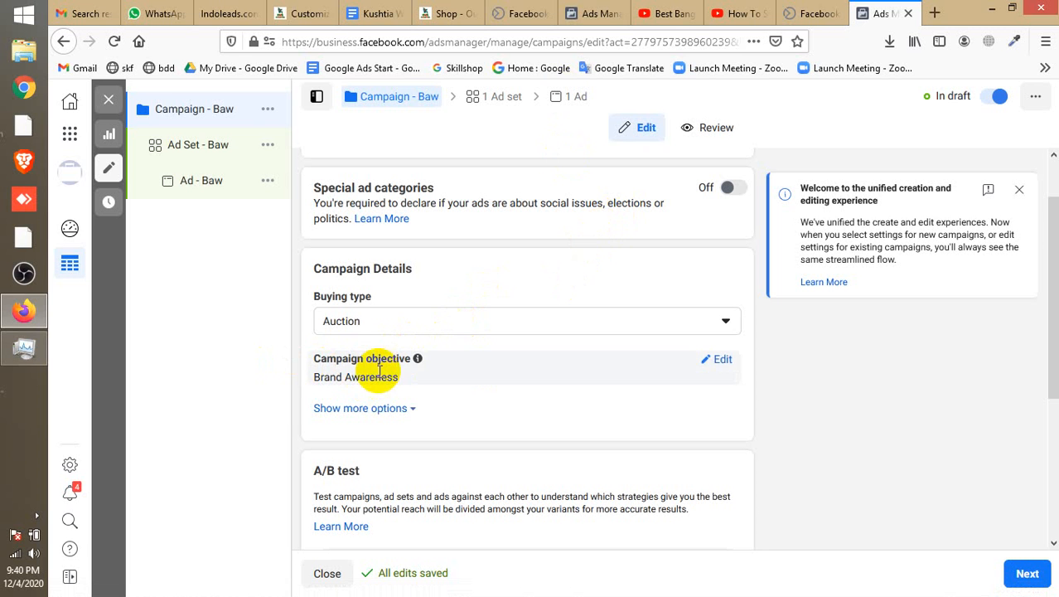
pyautogui.click(723, 361)
pyautogui.scroll(-3, 529, 382)
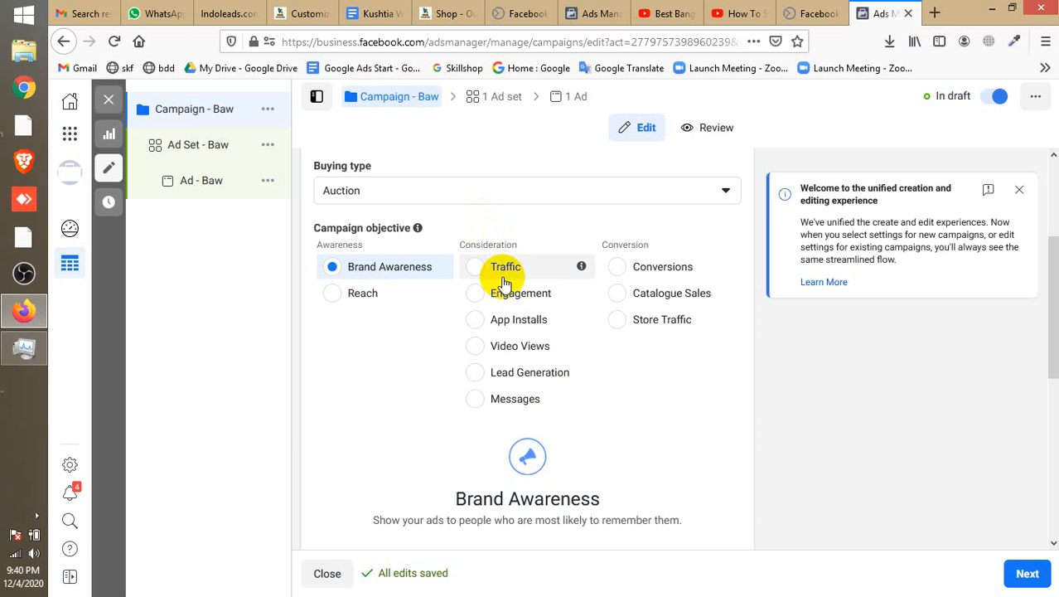
pyautogui.scroll(-1, 592, 286)
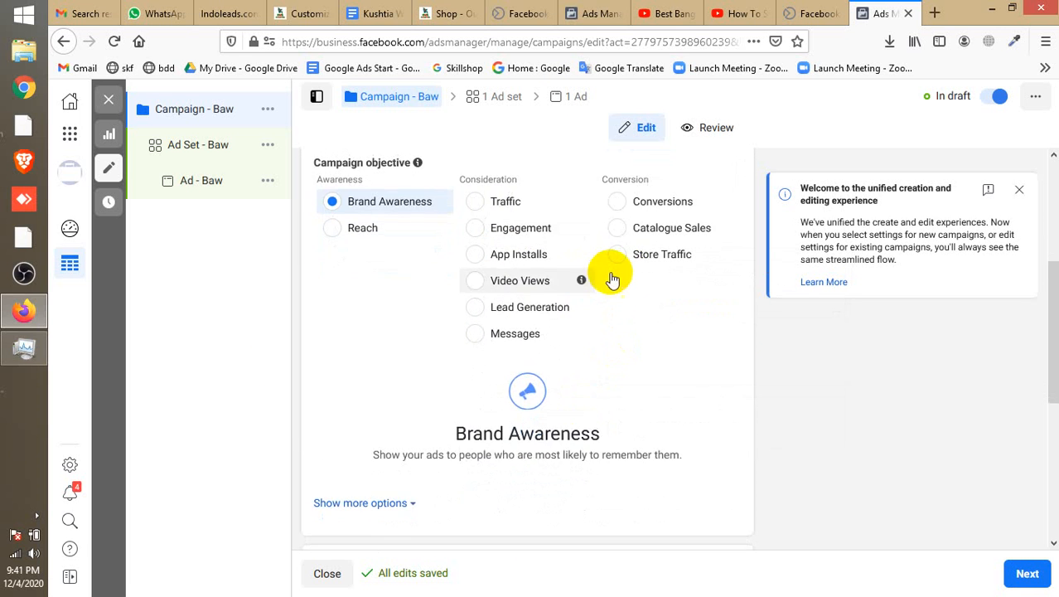
pyautogui.scroll(2, 610, 279)
# - Recheck the available buying types in the campaign details and close the choices
pyautogui.click(717, 254)
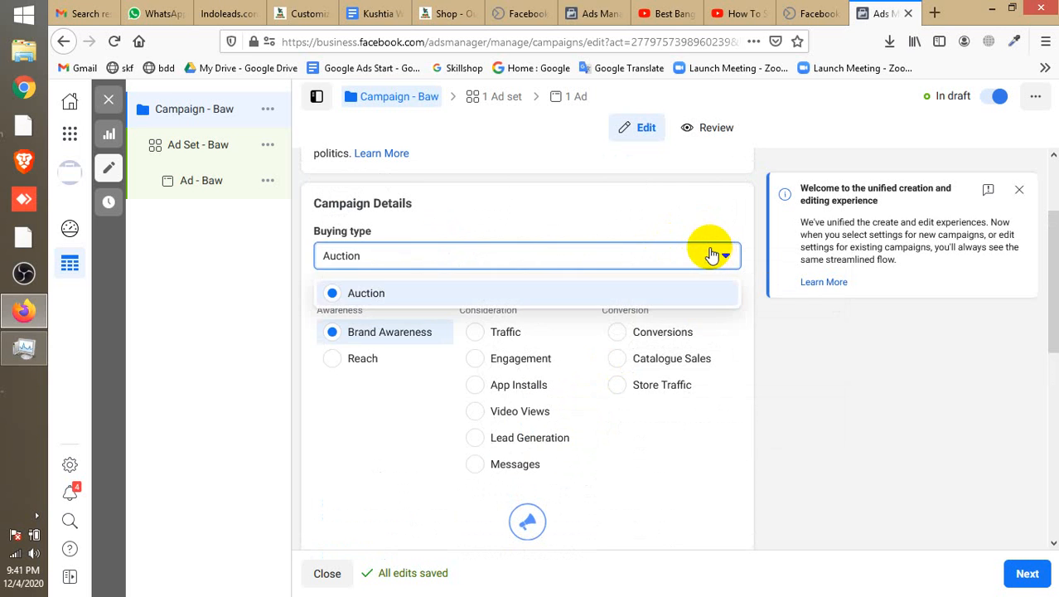
pyautogui.click(727, 252)
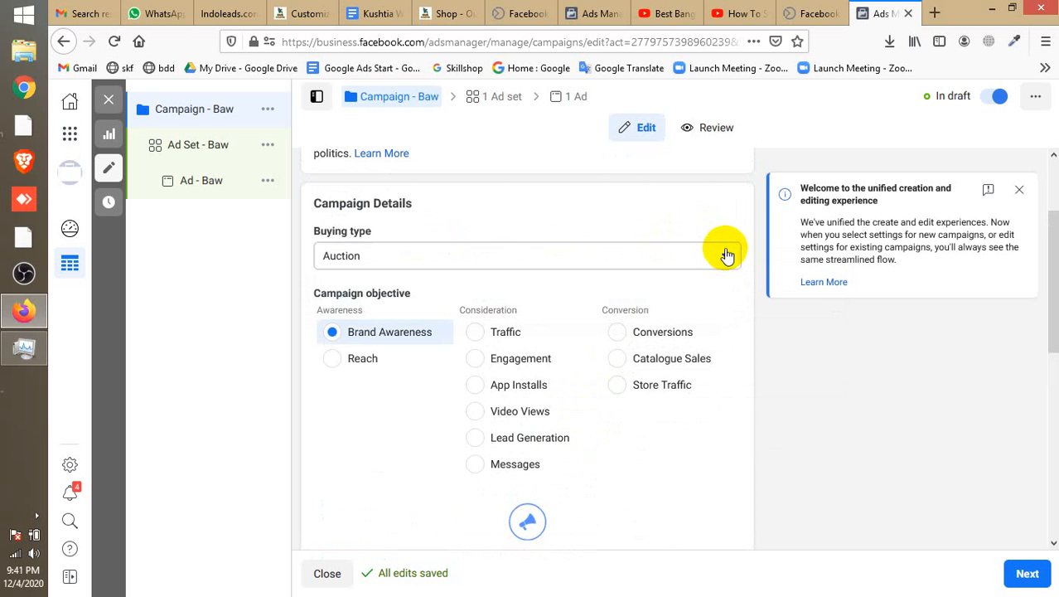
pyautogui.click(603, 249)
pyautogui.scroll(-3, 599, 249)
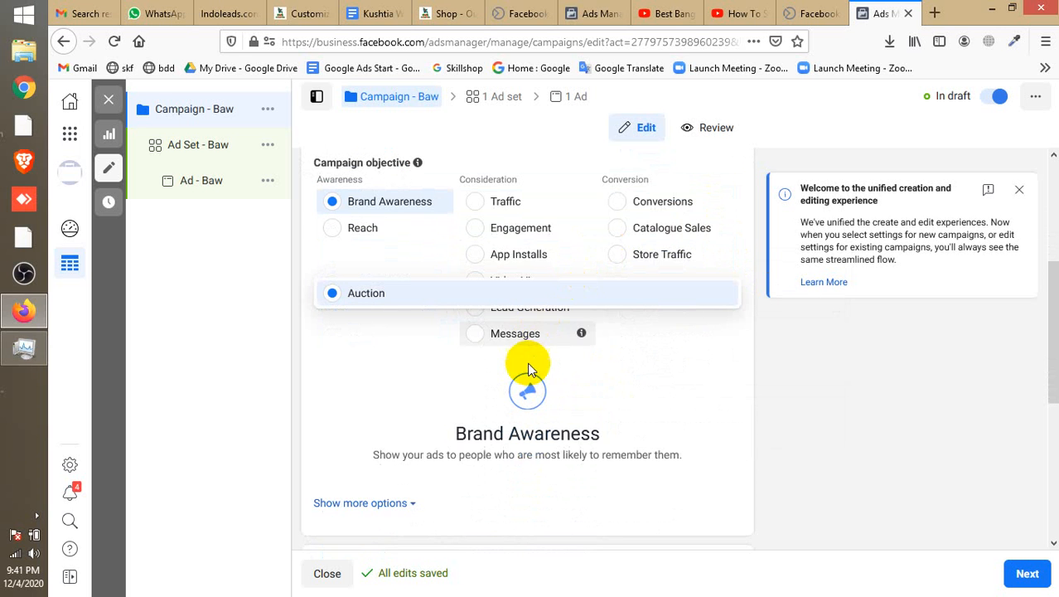
pyautogui.scroll(-3, 598, 338)
pyautogui.scroll(-2, 539, 338)
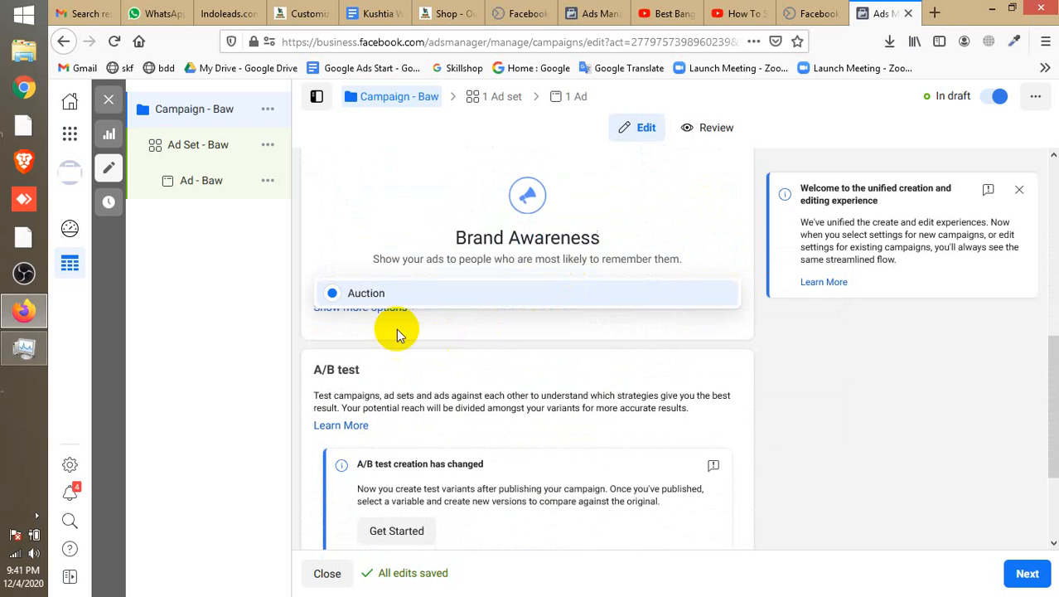
pyautogui.click(391, 325)
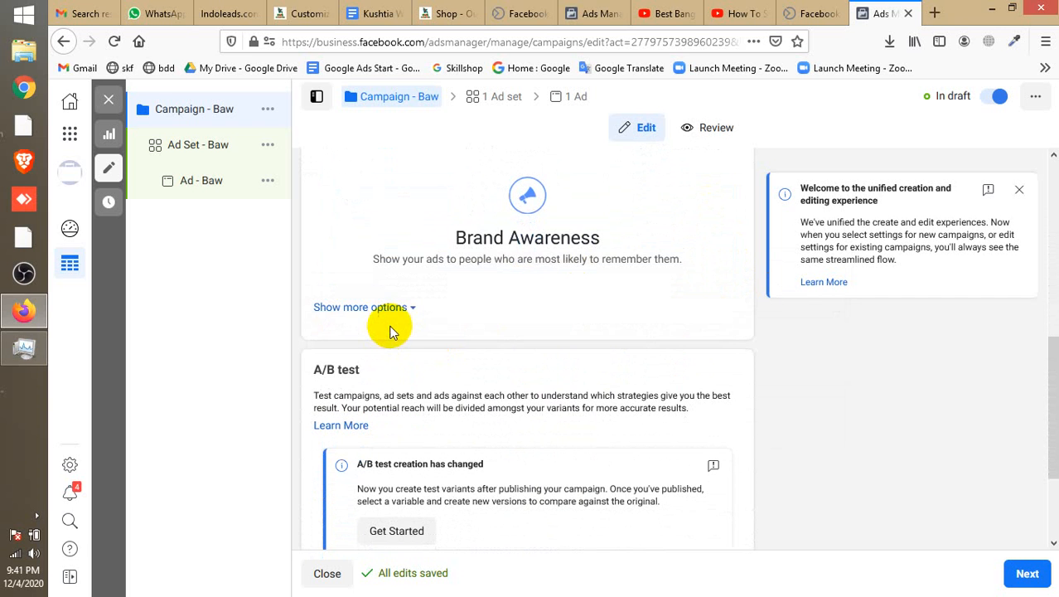
# - Reveal the additional campaign options and try enabling the optional campaign spending limit, entering no amount and disabling it again
pyautogui.click(399, 309)
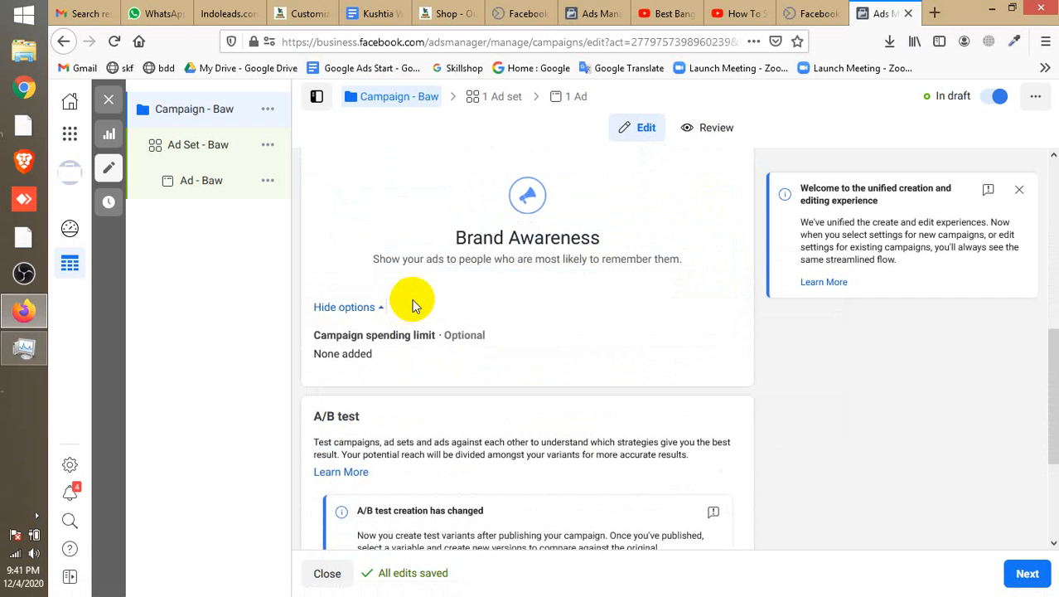
pyautogui.scroll(-2, 411, 300)
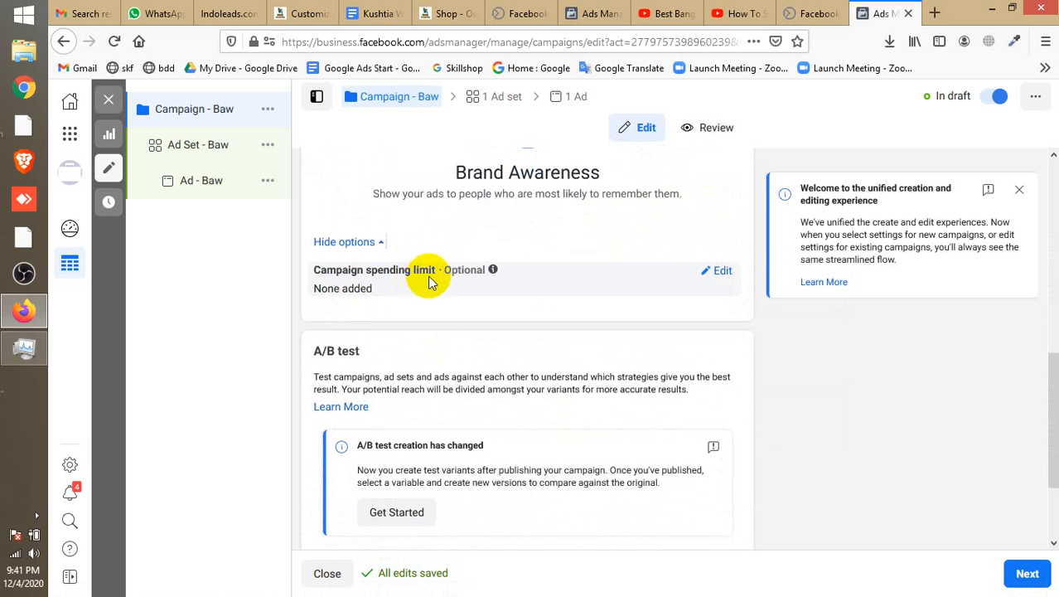
pyautogui.click(716, 272)
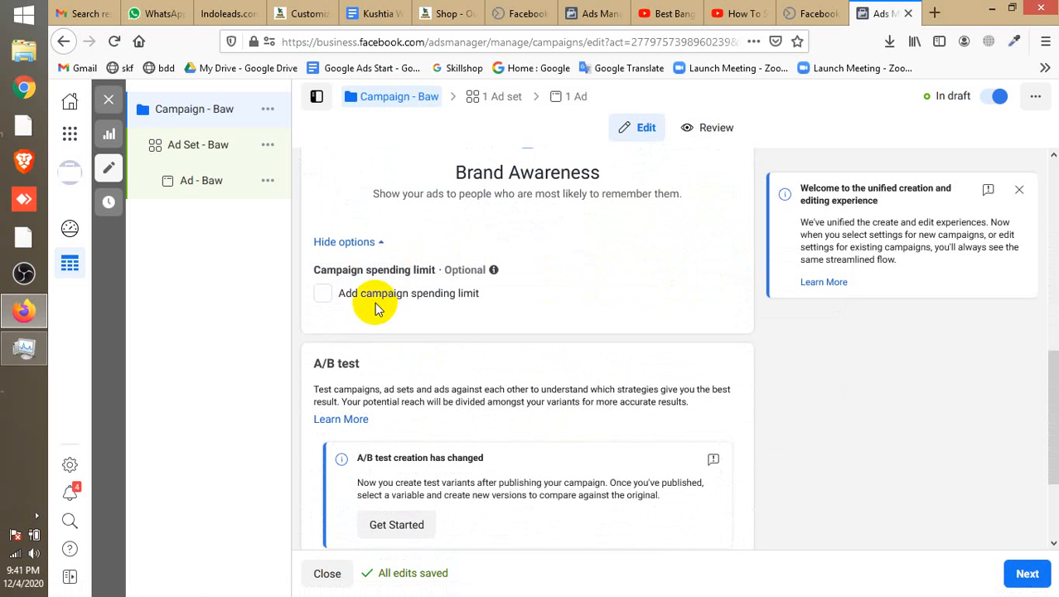
pyautogui.click(326, 298)
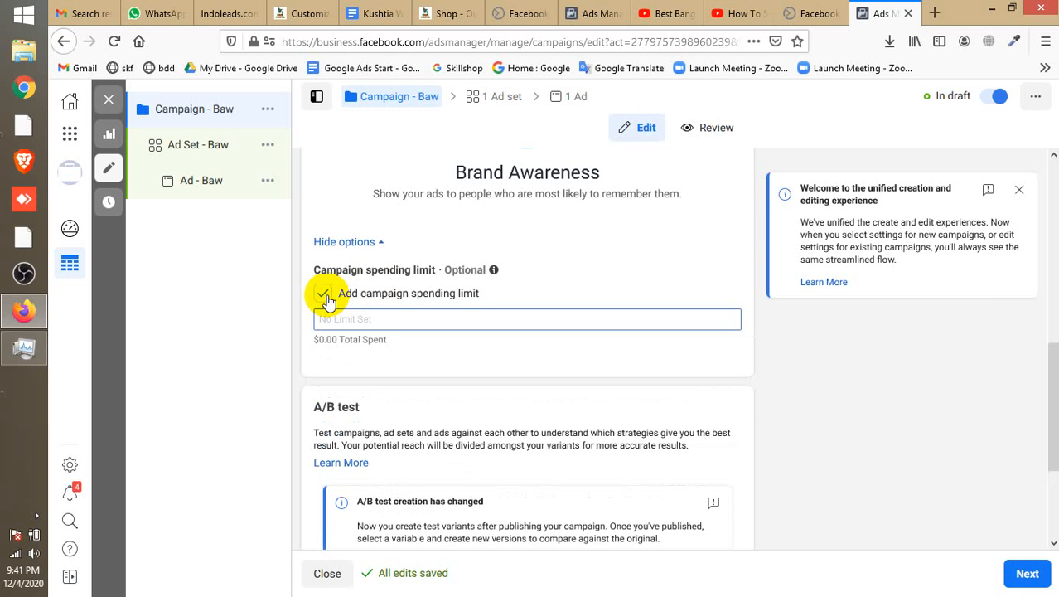
pyautogui.click(442, 315)
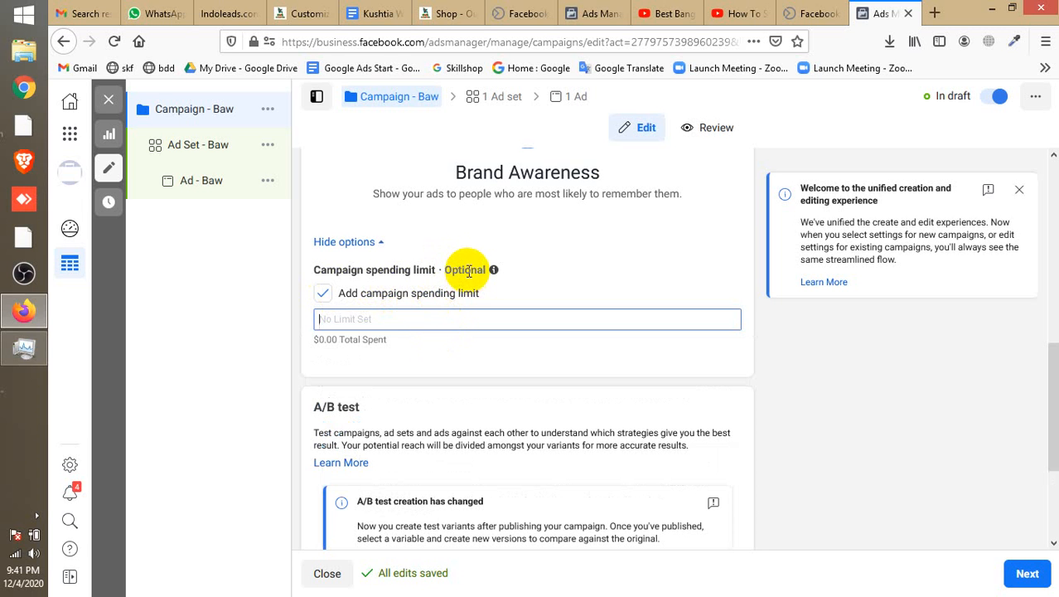
pyautogui.click(323, 293)
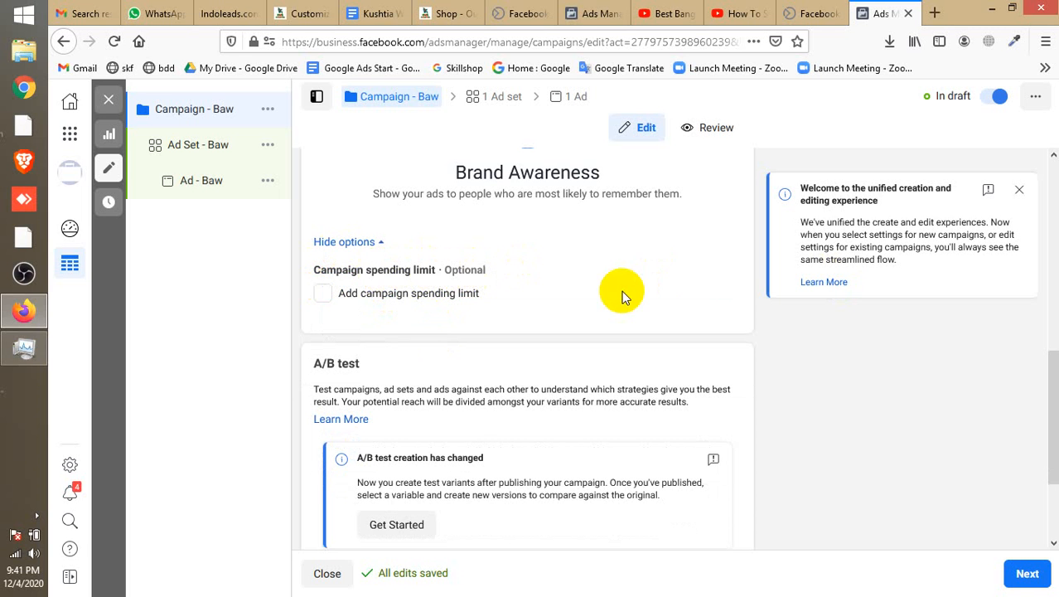
# - Read the A/B test section's description of how campaigns, ad sets and ads are tested against each other
pyautogui.scroll(-3, 623, 293)
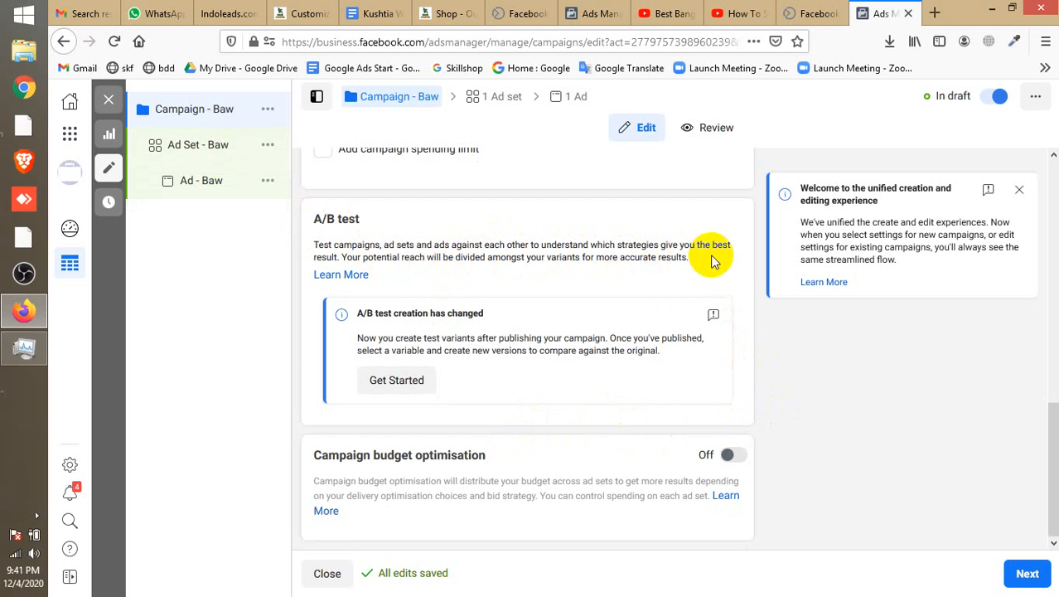
pyautogui.tripleClick(382, 256)
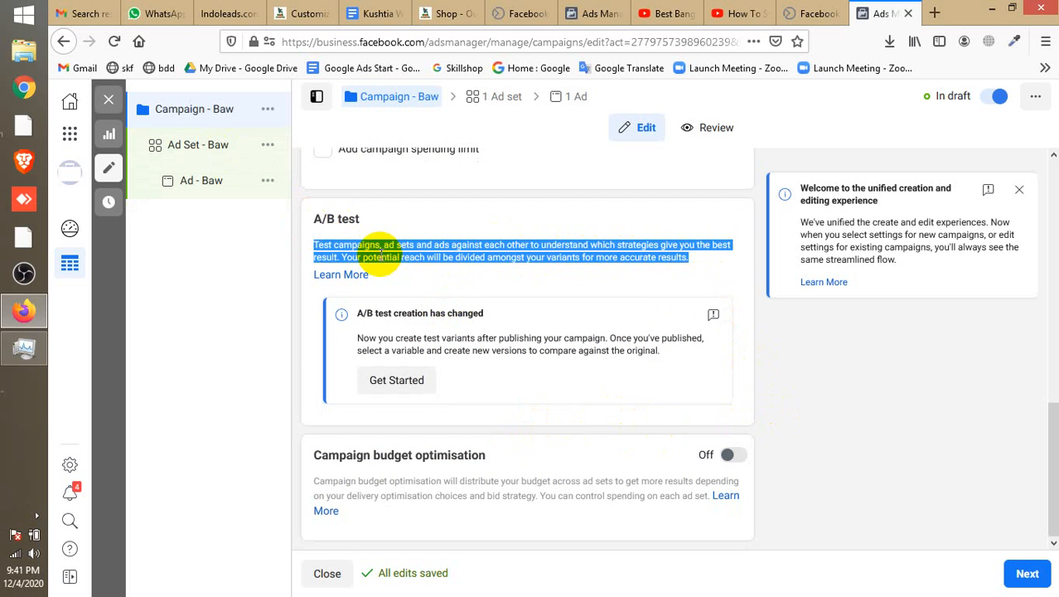
pyautogui.click(381, 256)
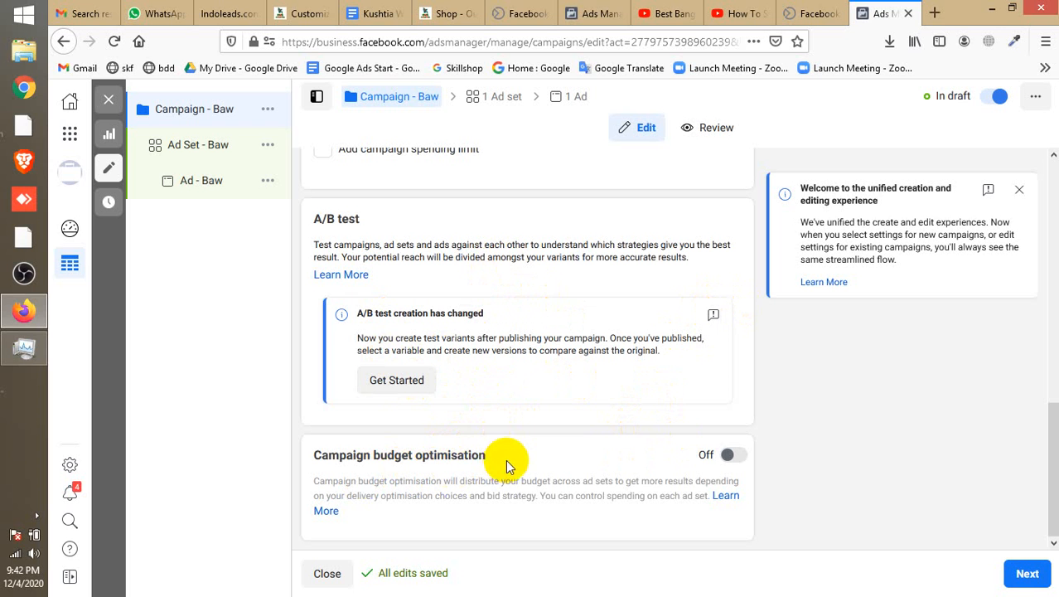
# - Turn on campaign budget optimisation and check the budget type choices and the daily budget amount field
pyautogui.click(734, 458)
pyautogui.scroll(-2, 421, 359)
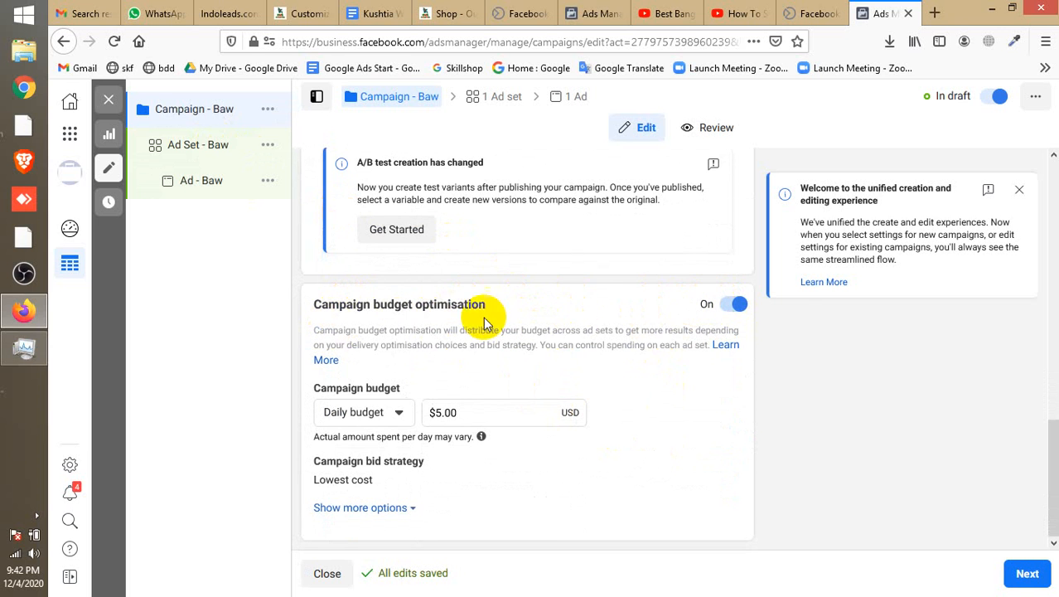
pyautogui.click(398, 418)
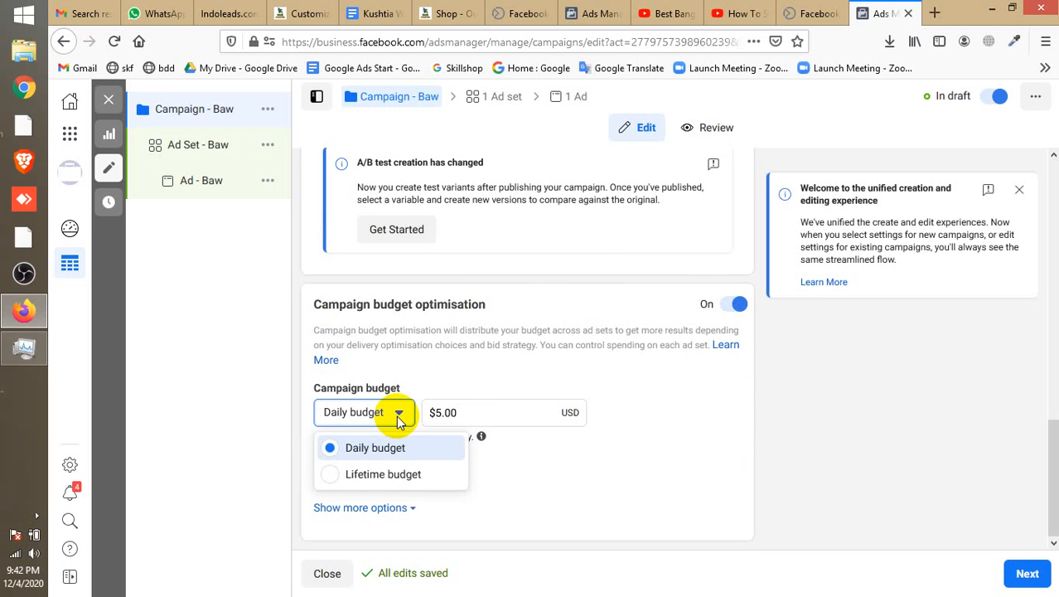
pyautogui.click(398, 418)
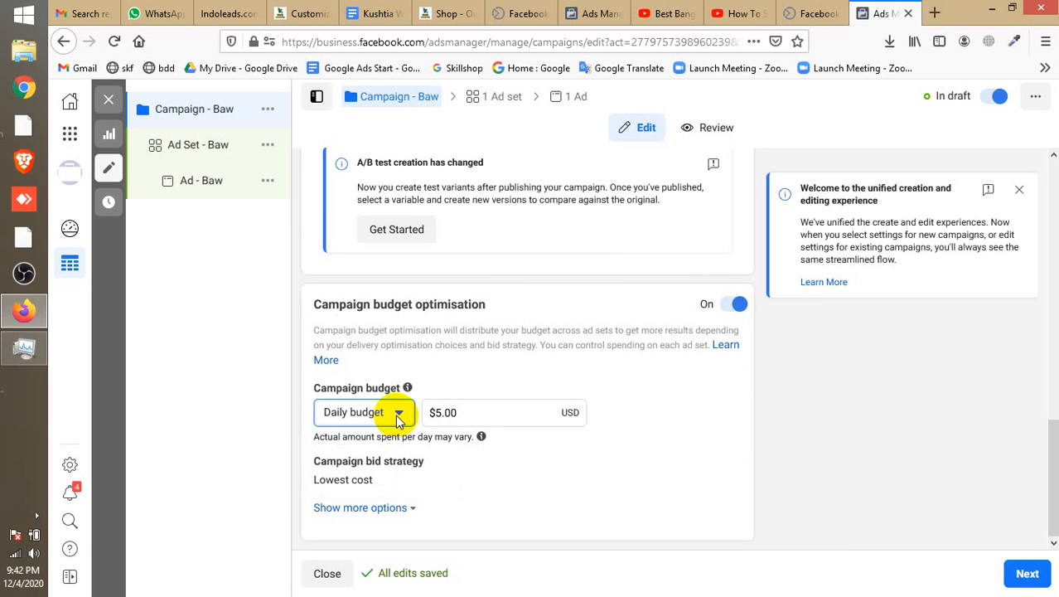
pyautogui.click(482, 414)
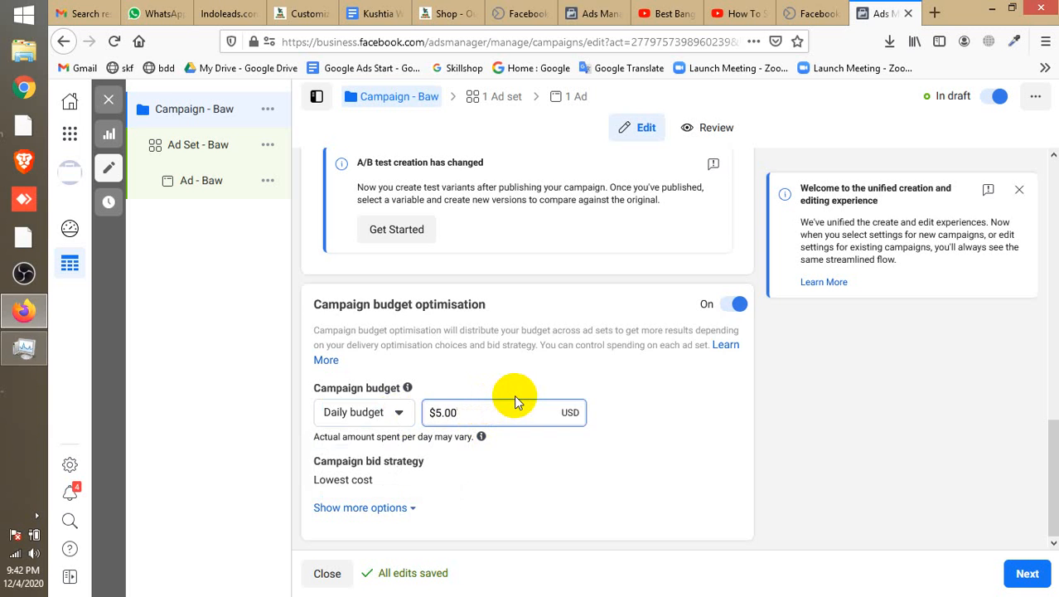
pyautogui.scroll(3, 530, 396)
pyautogui.scroll(4, 514, 395)
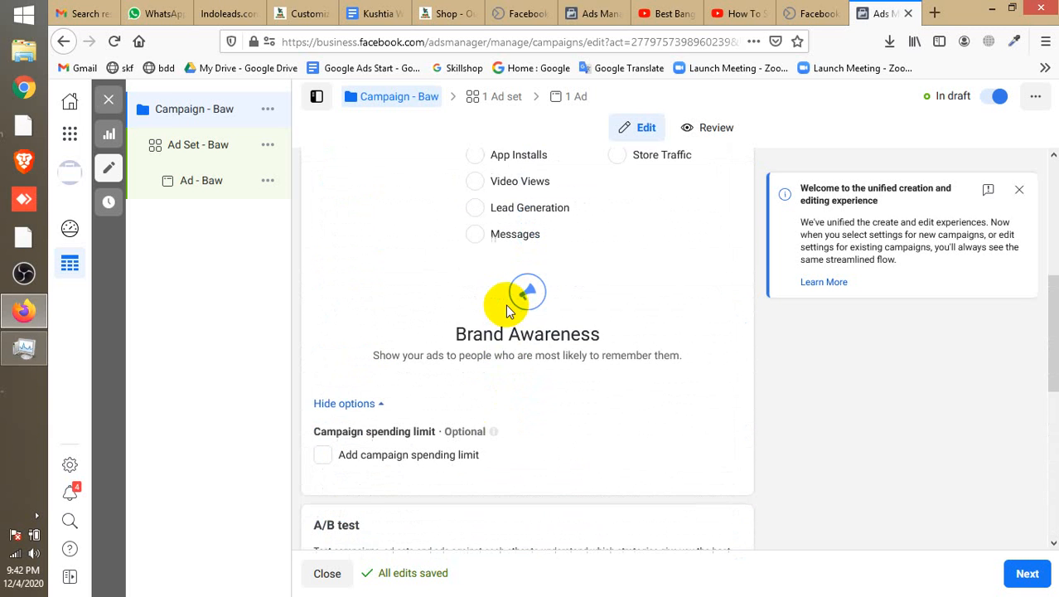
# - Set the campaign's daily budget to $50.00 under campaign budget optimisation
pyautogui.scroll(-2, 508, 296)
pyautogui.scroll(1, 477, 315)
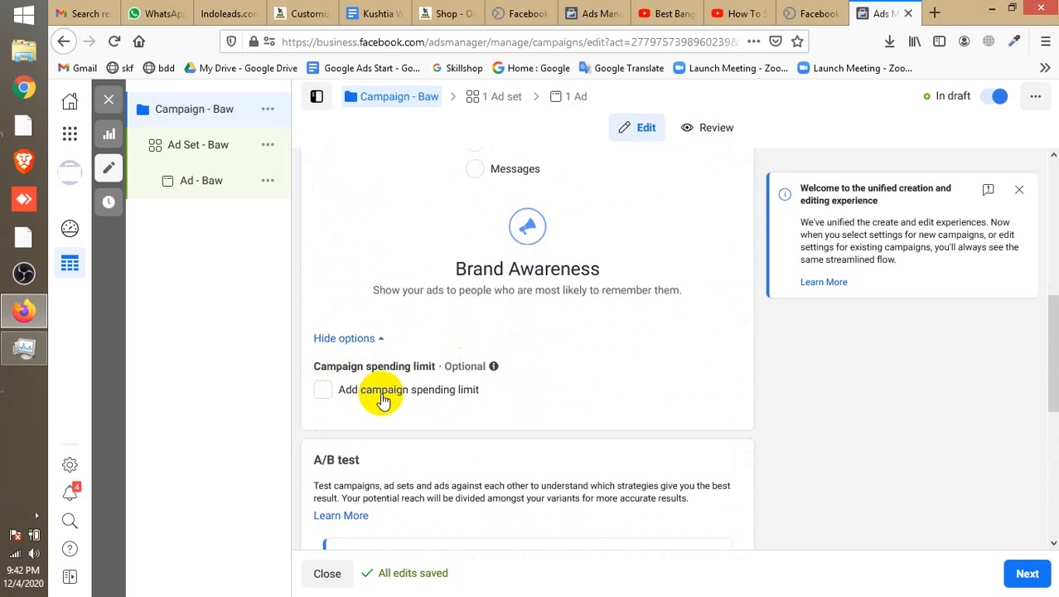
pyautogui.scroll(-3, 418, 389)
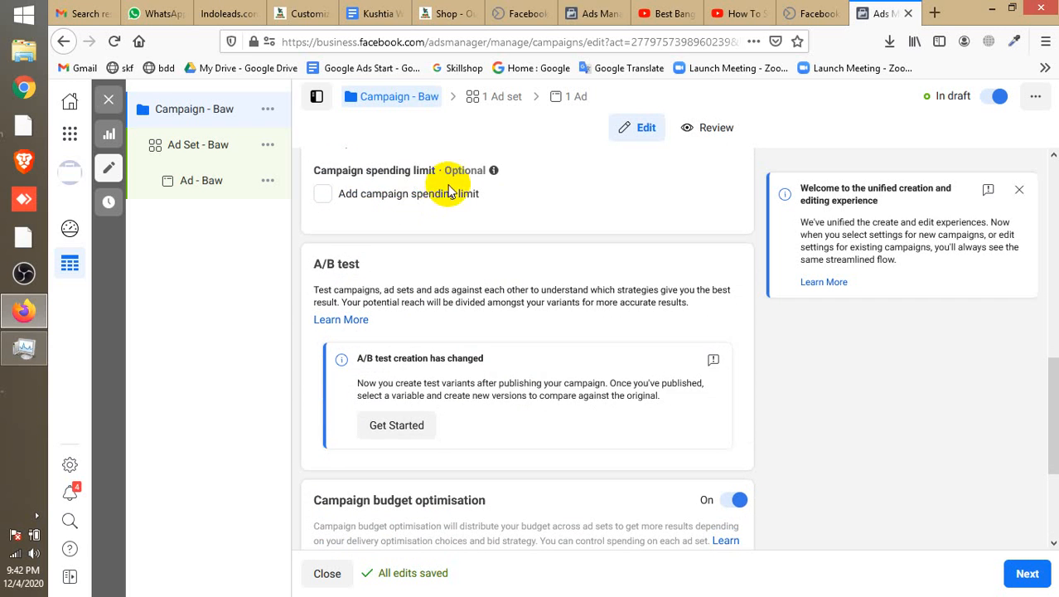
pyautogui.scroll(-3, 443, 199)
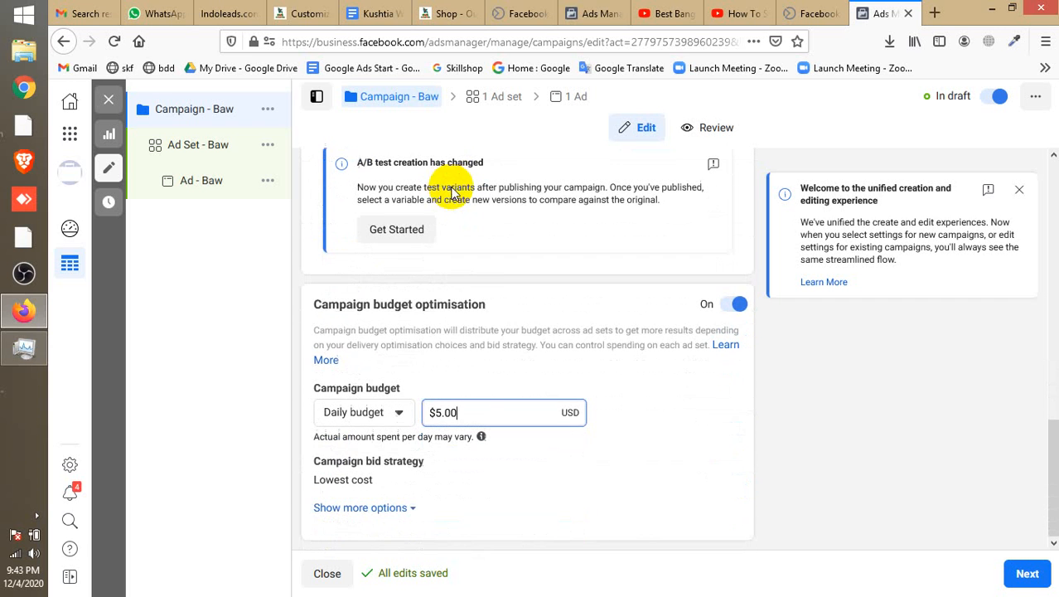
pyautogui.click(464, 409)
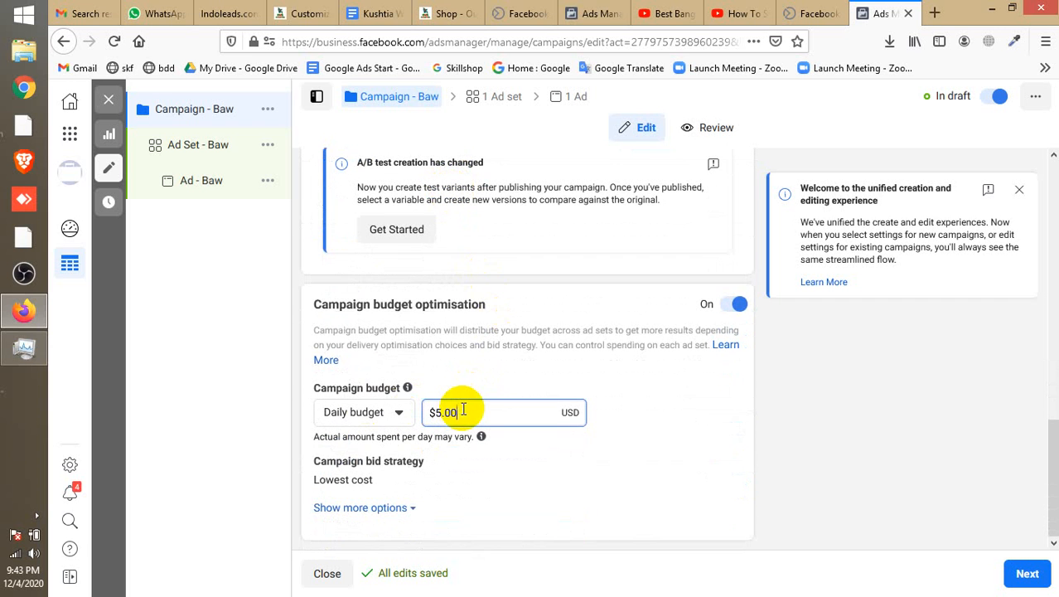
pyautogui.click(437, 412)
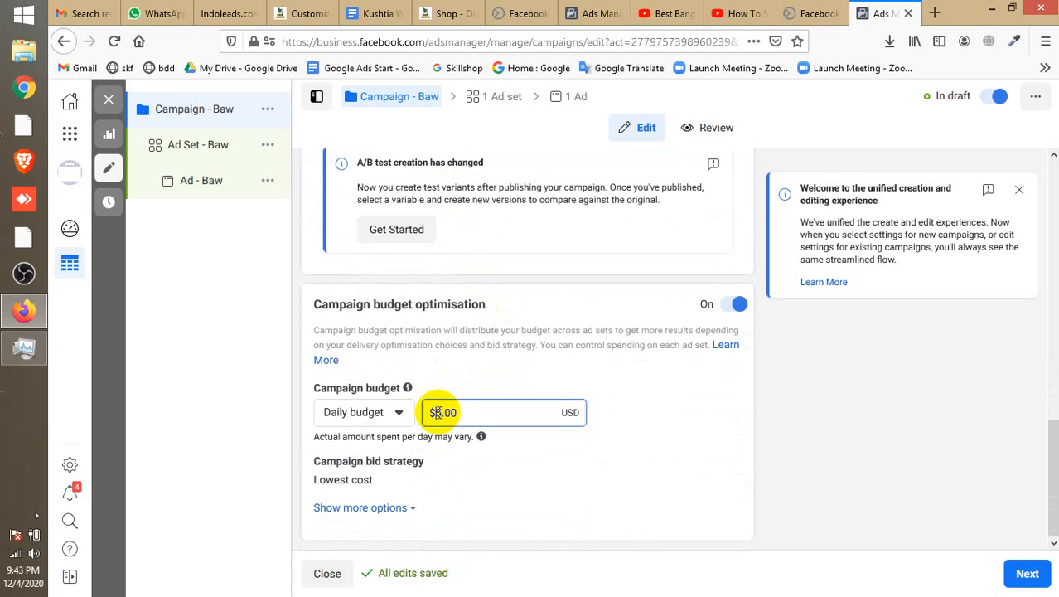
pyautogui.write('5')
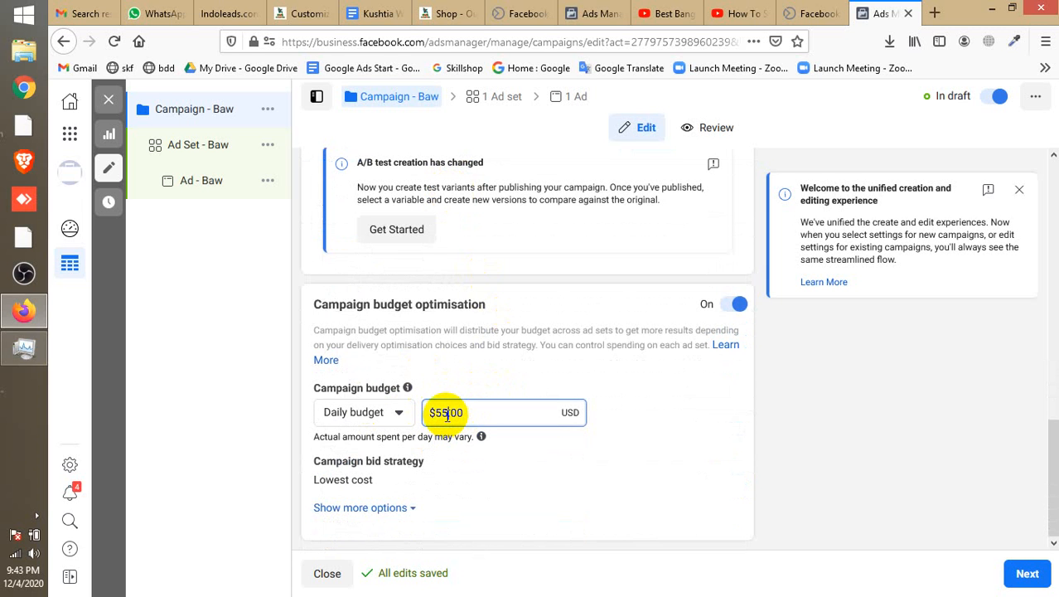
pyautogui.press('BackSpace')
pyautogui.write('0')
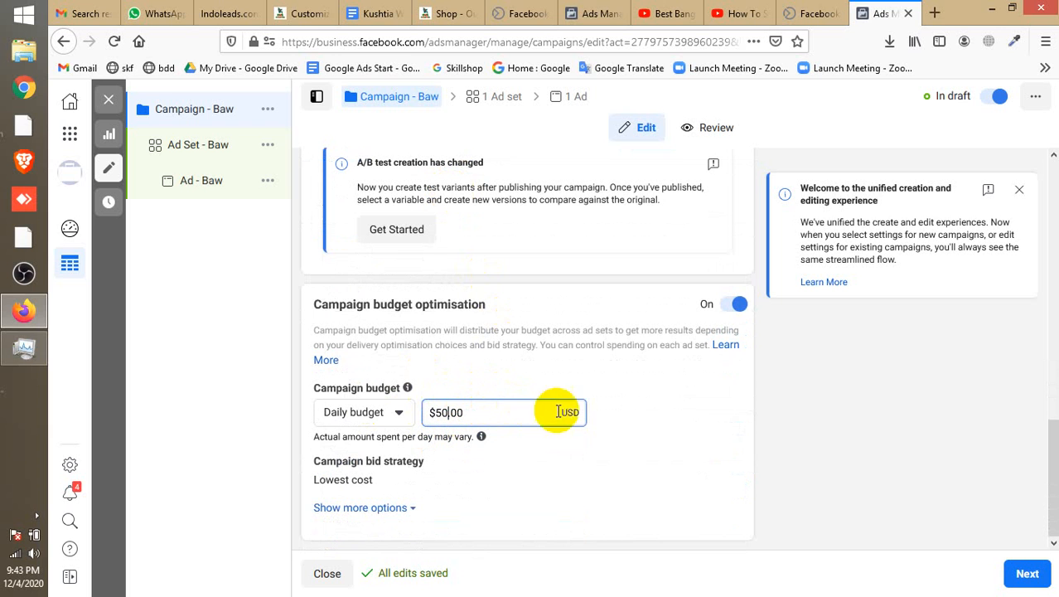
pyautogui.click(378, 432)
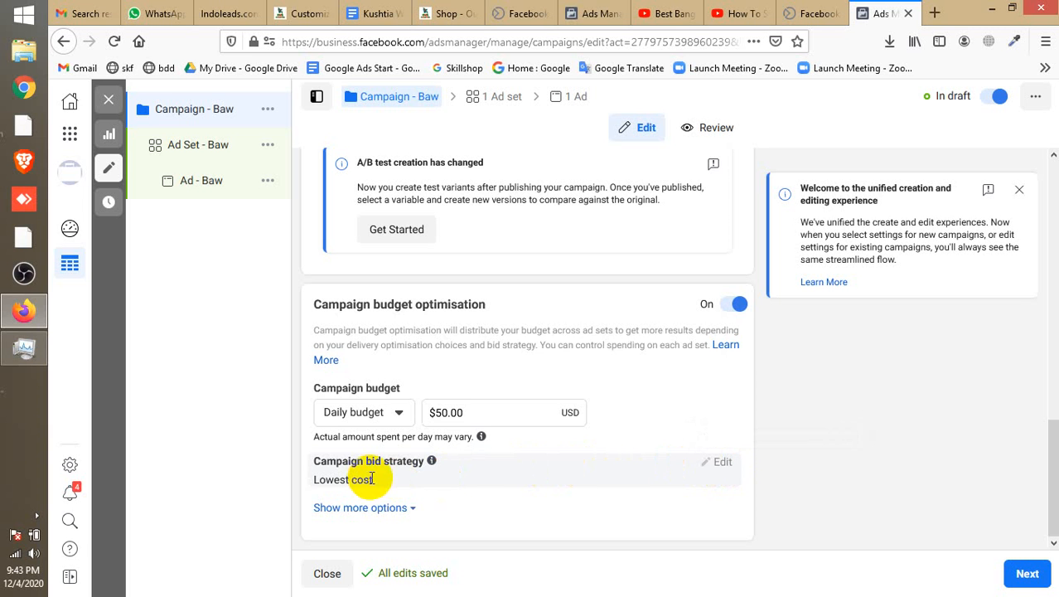
# - Review the campaign objective and bid strategy, and reveal the additional budget options containing ad scheduling
pyautogui.scroll(10, 575, 461)
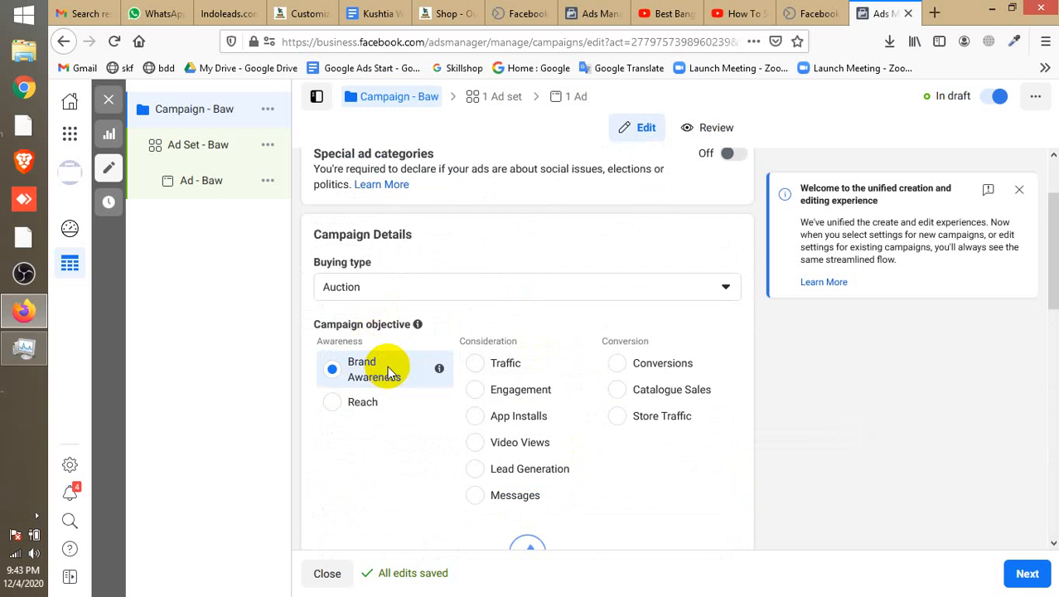
pyautogui.scroll(-8, 387, 365)
pyautogui.scroll(-2, 402, 373)
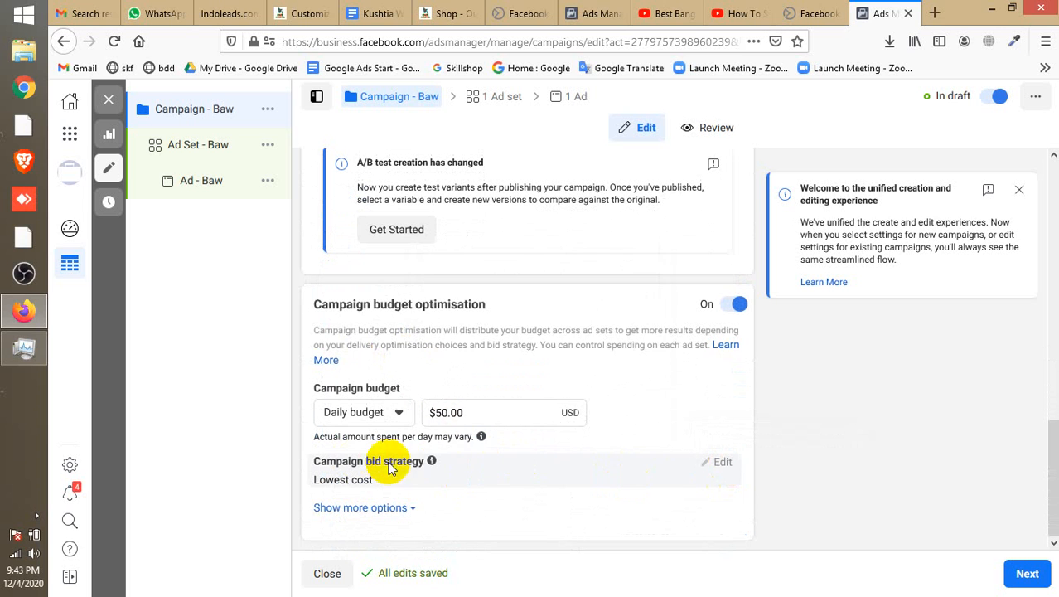
pyautogui.moveTo(430, 467)
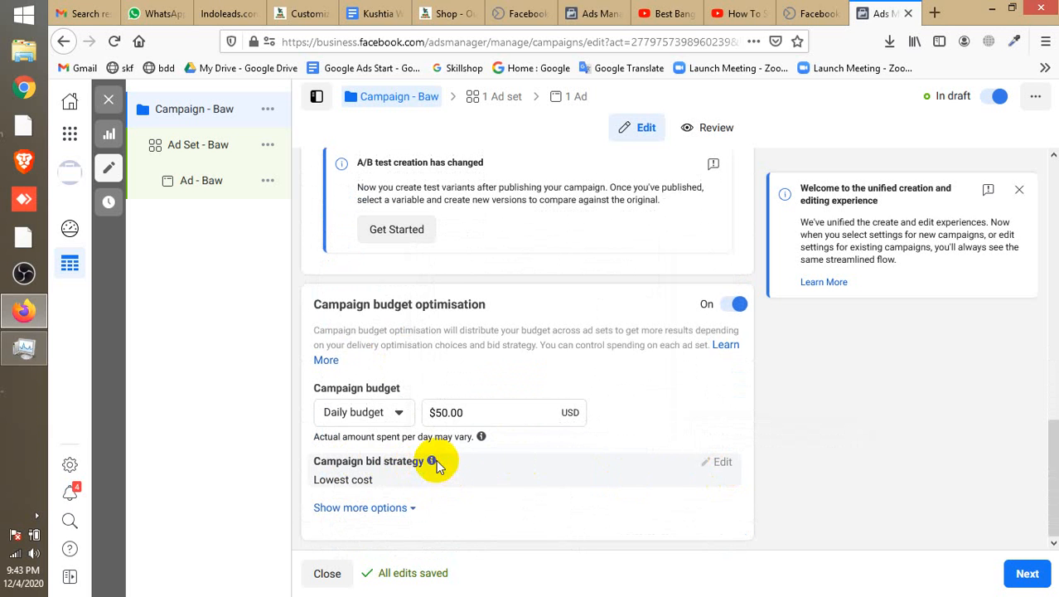
pyautogui.click(405, 511)
pyautogui.scroll(-1, 405, 511)
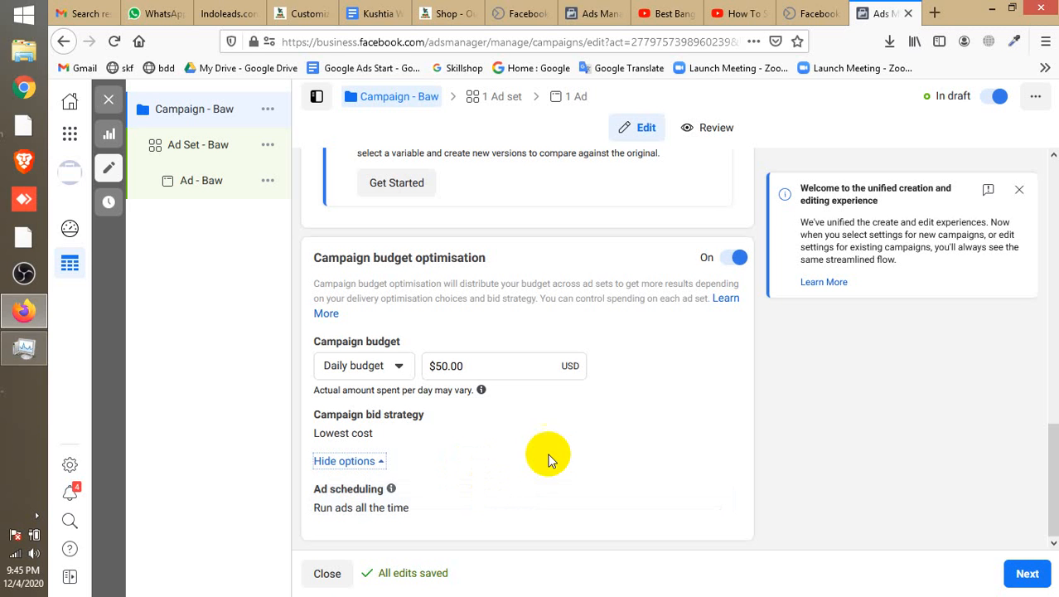
# - Switch the campaign budget type to lifetime budget and enable running ads on a schedule
pyautogui.click(399, 369)
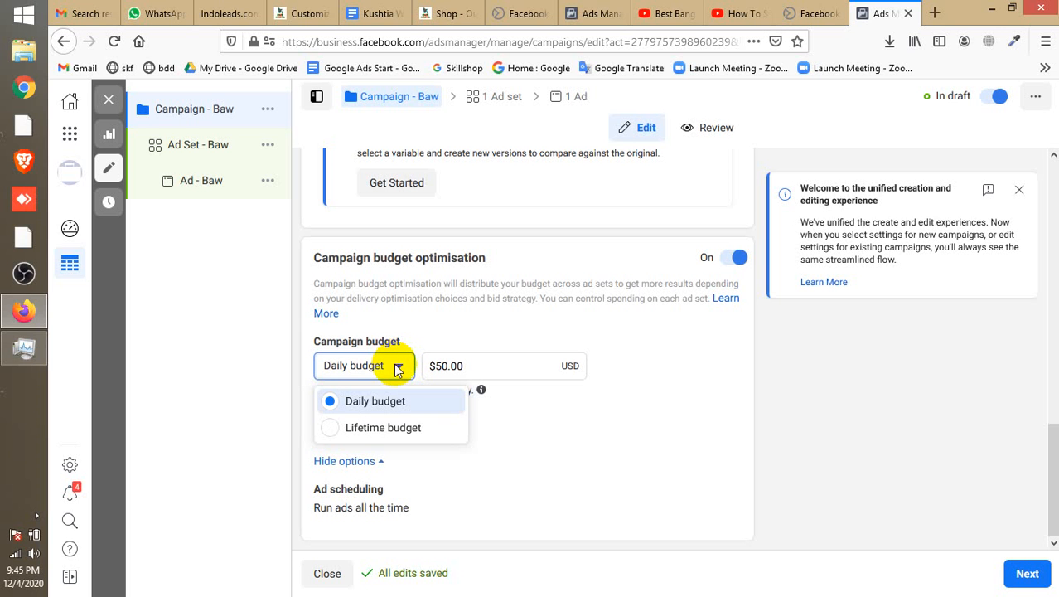
pyautogui.click(390, 427)
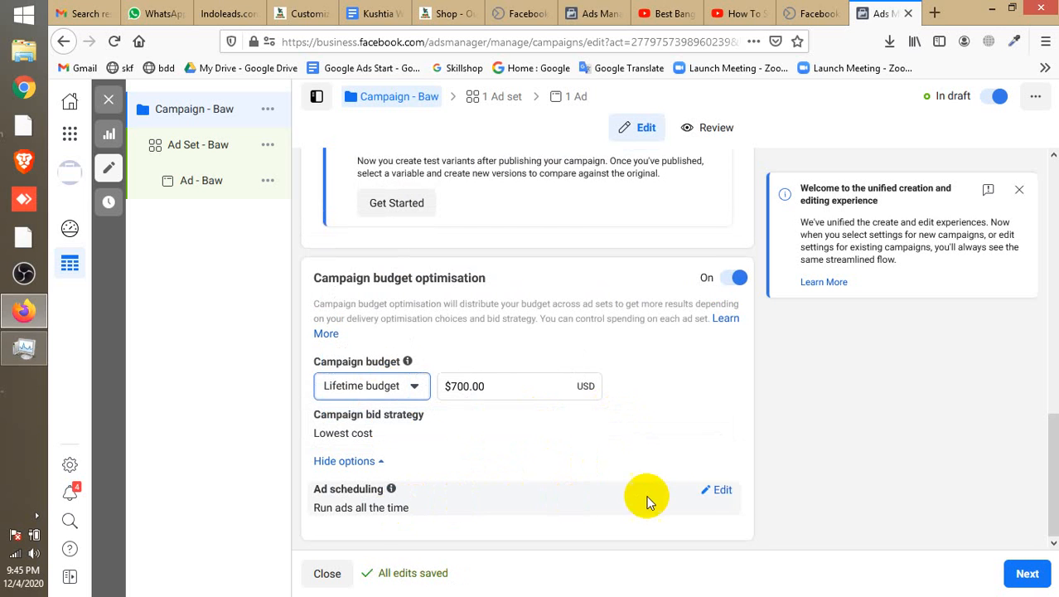
pyautogui.click(722, 490)
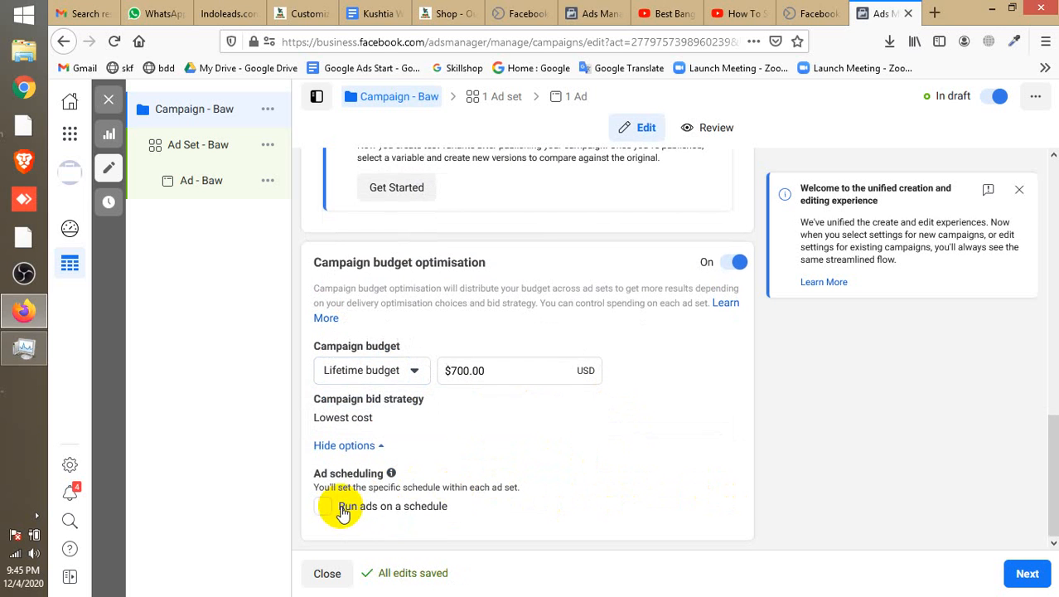
pyautogui.click(323, 507)
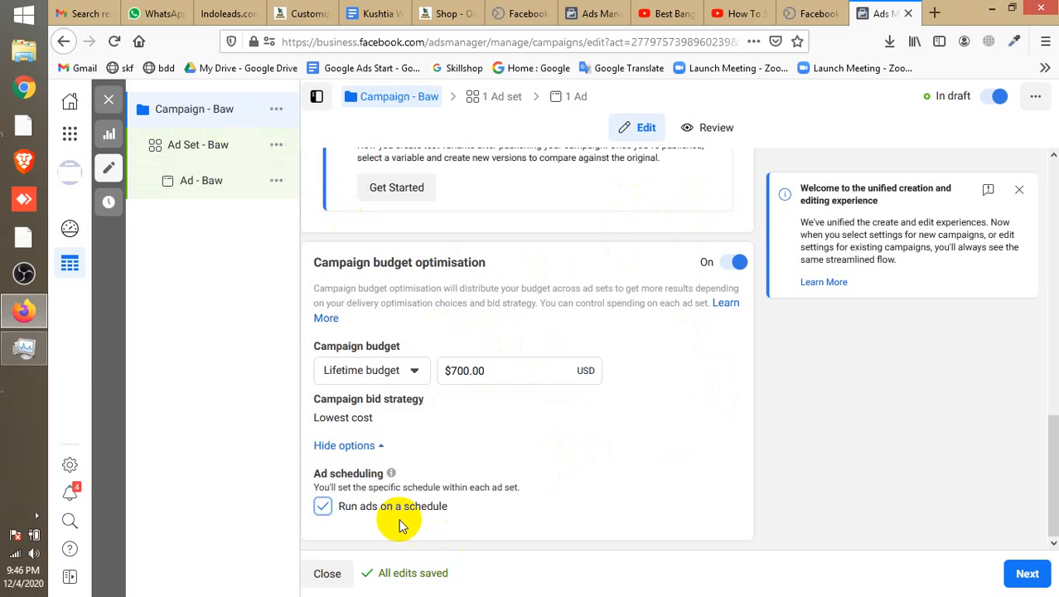
pyautogui.moveTo(454, 510); pyautogui.dragTo(348, 509)
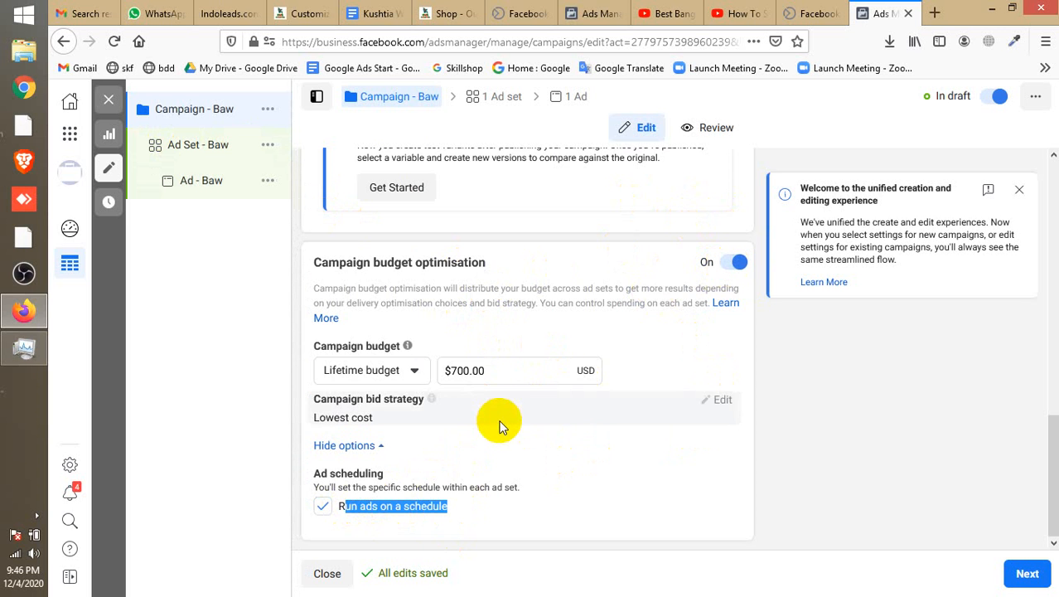
# - Review the campaign settings from budget to campaign name, then check the available buying types and close the choices
pyautogui.scroll(3, 502, 427)
pyautogui.scroll(6, 504, 420)
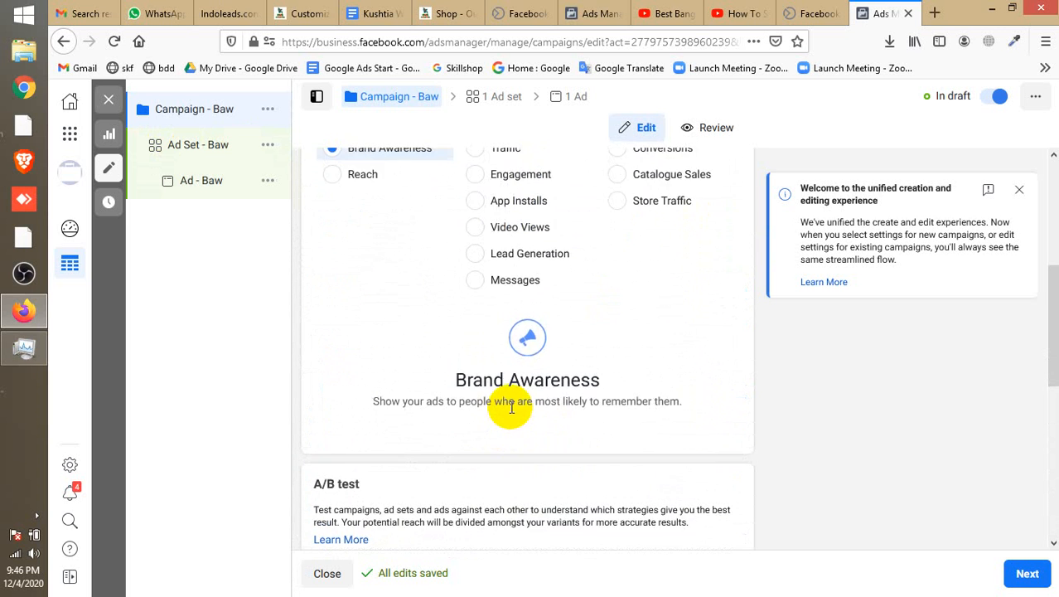
pyautogui.scroll(-5, 504, 523)
pyautogui.scroll(-3, 507, 425)
pyautogui.scroll(10, 498, 414)
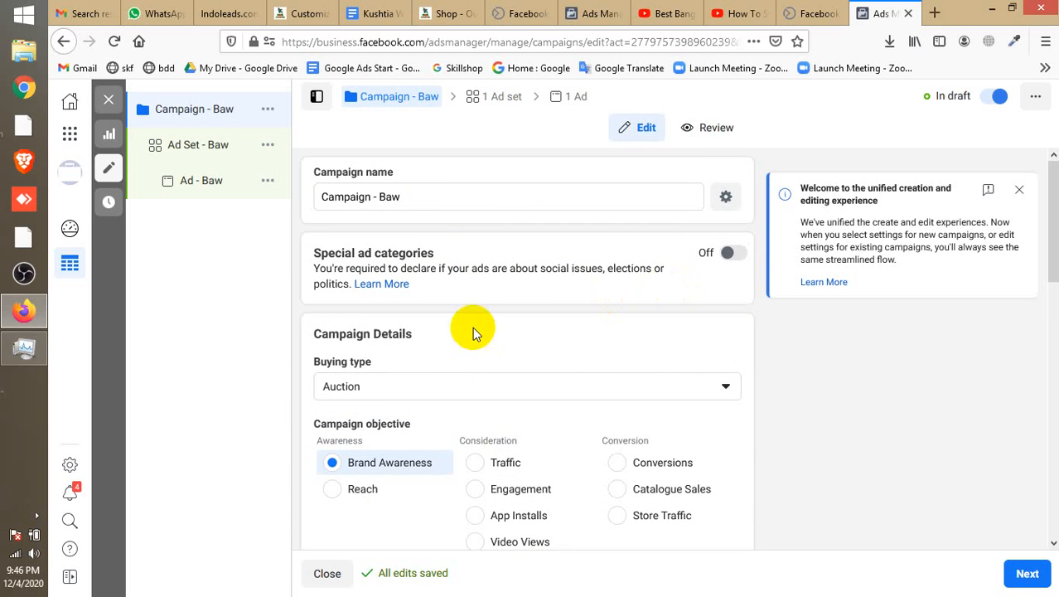
pyautogui.click(400, 388)
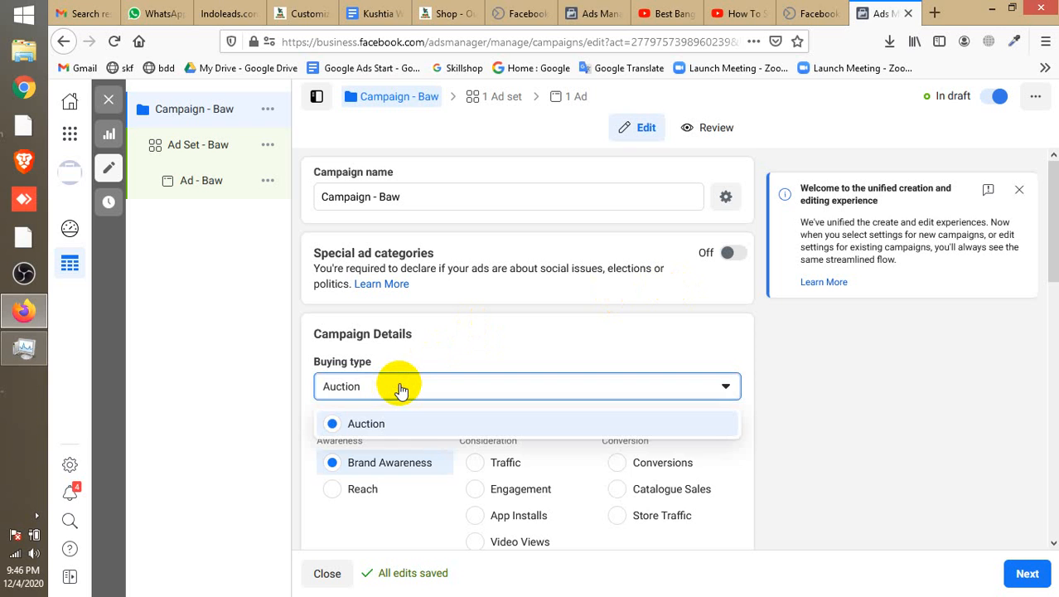
pyautogui.click(401, 388)
# - Change the campaign objective to Reach and recheck the buying type, leaving it on Auction
pyautogui.scroll(-2, 453, 317)
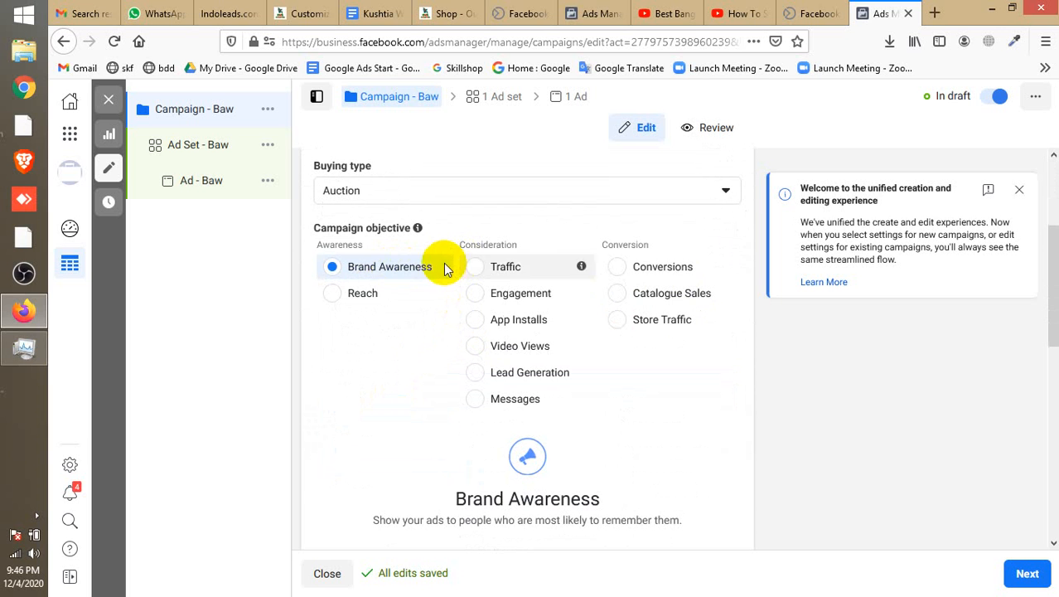
pyautogui.click(335, 299)
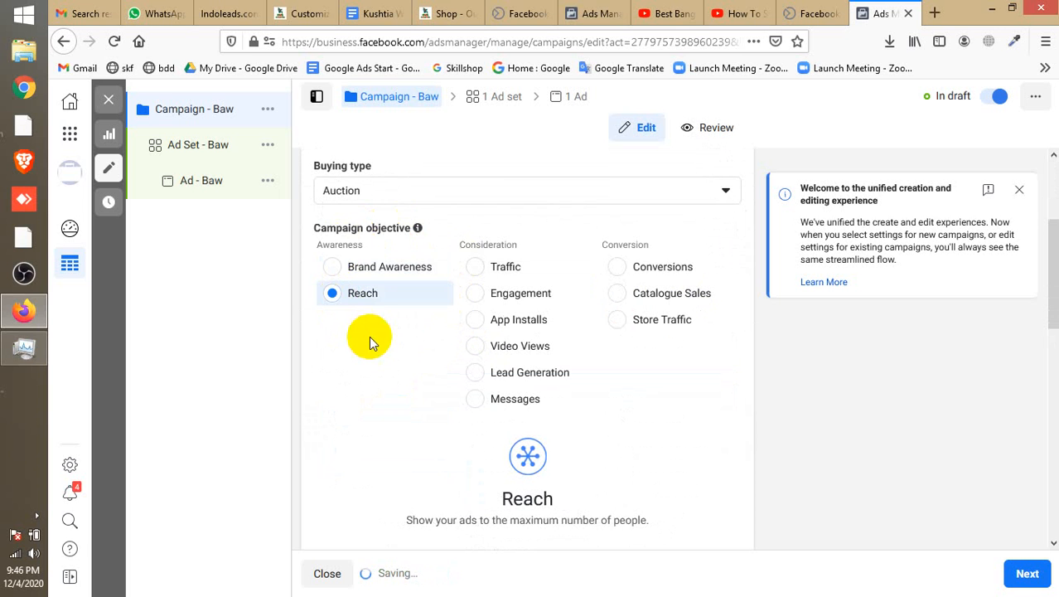
pyautogui.click(495, 193)
pyautogui.click(497, 195)
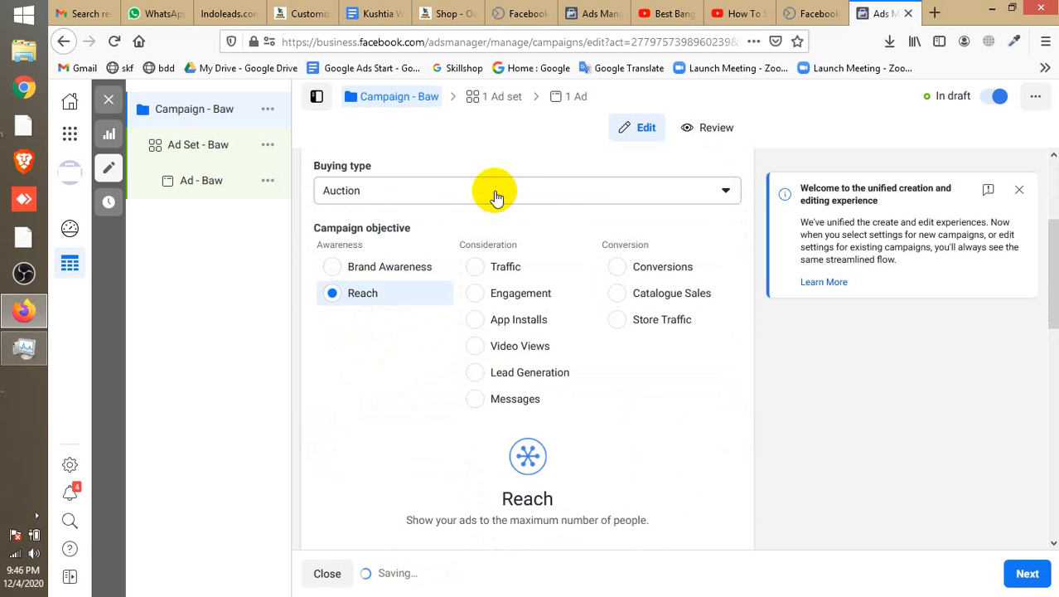
# - Turn campaign budget optimisation off and back on, and check the budget type choices without changing the daily budget selection
pyautogui.scroll(-3, 418, 365)
pyautogui.scroll(-2, 418, 349)
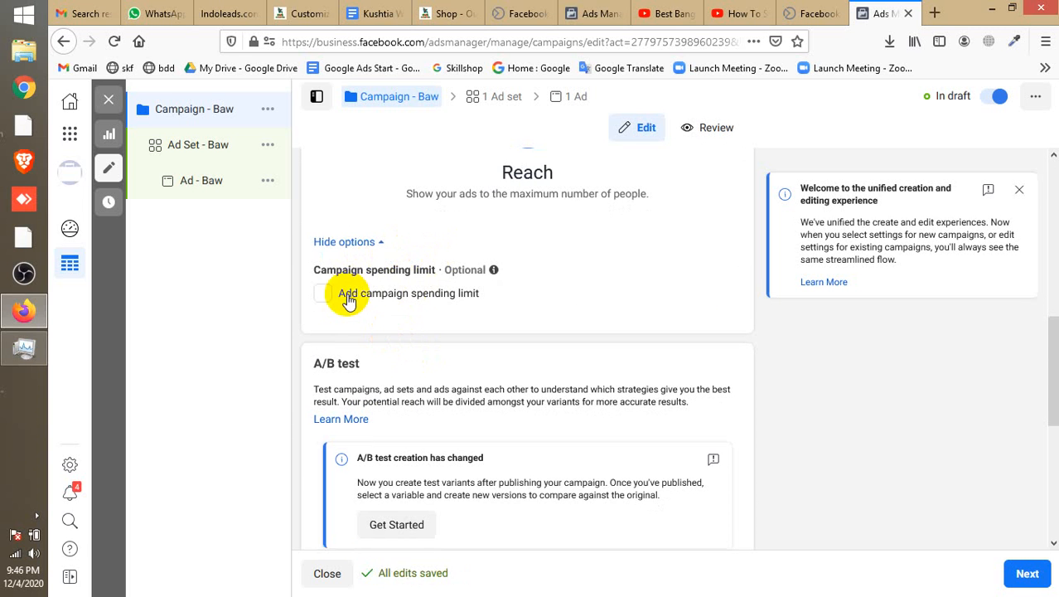
pyautogui.scroll(1, 597, 264)
pyautogui.scroll(-5, 579, 272)
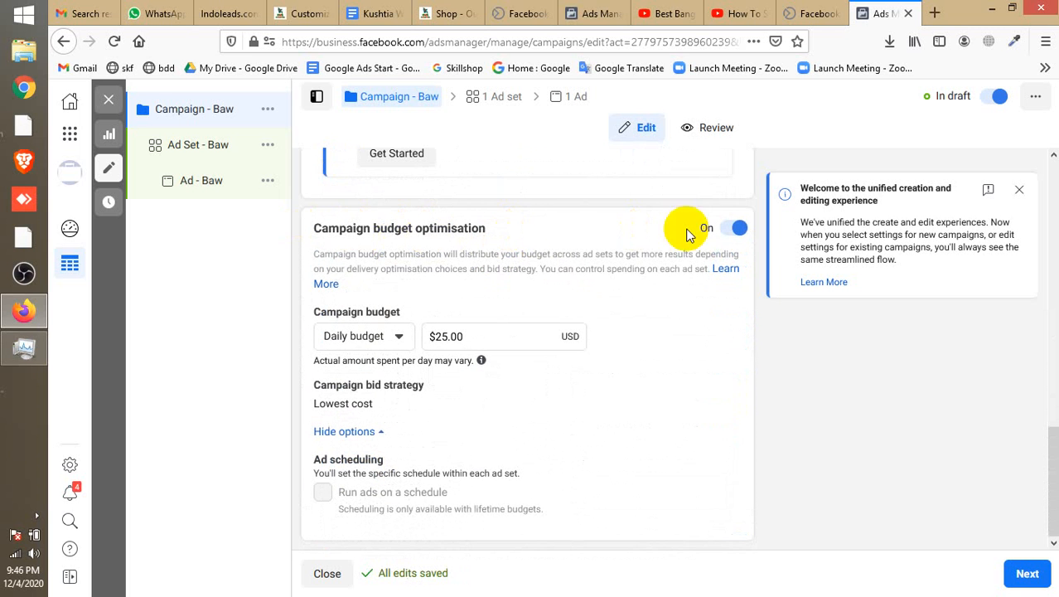
pyautogui.click(726, 230)
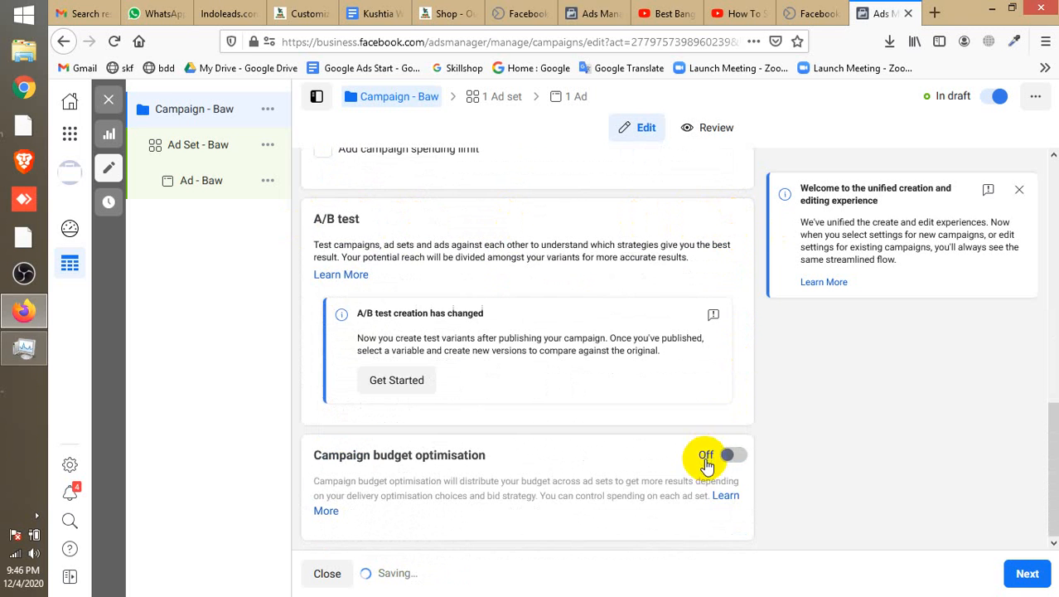
pyautogui.scroll(-3, 665, 398)
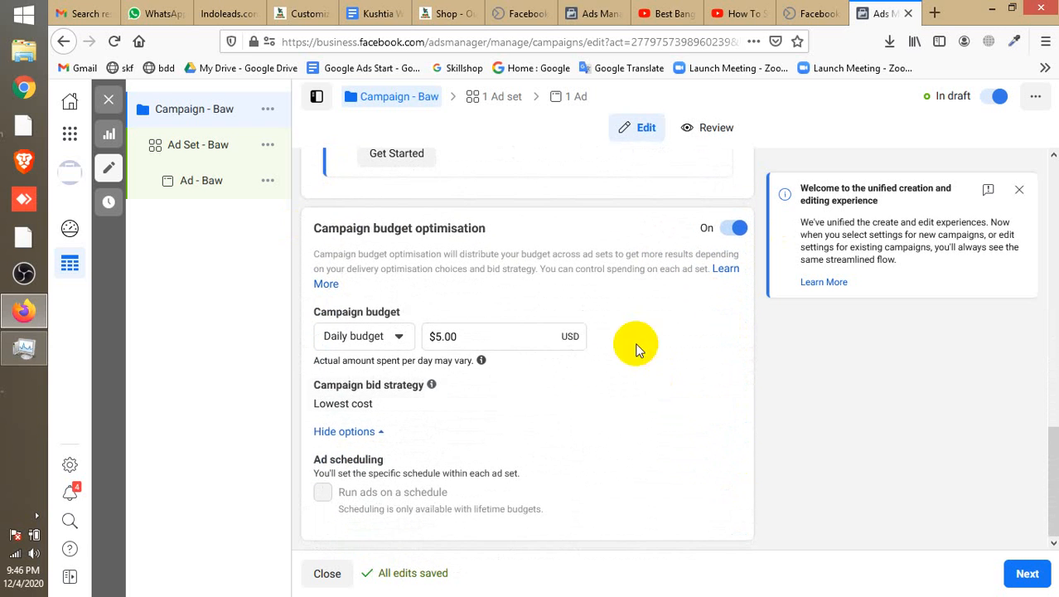
pyautogui.click(386, 338)
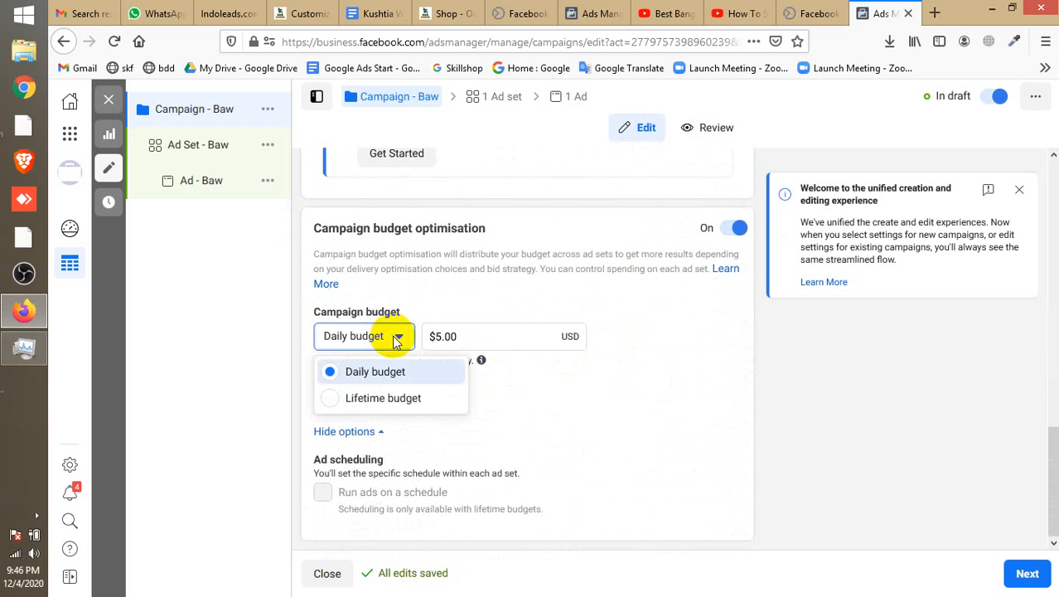
pyautogui.click(476, 286)
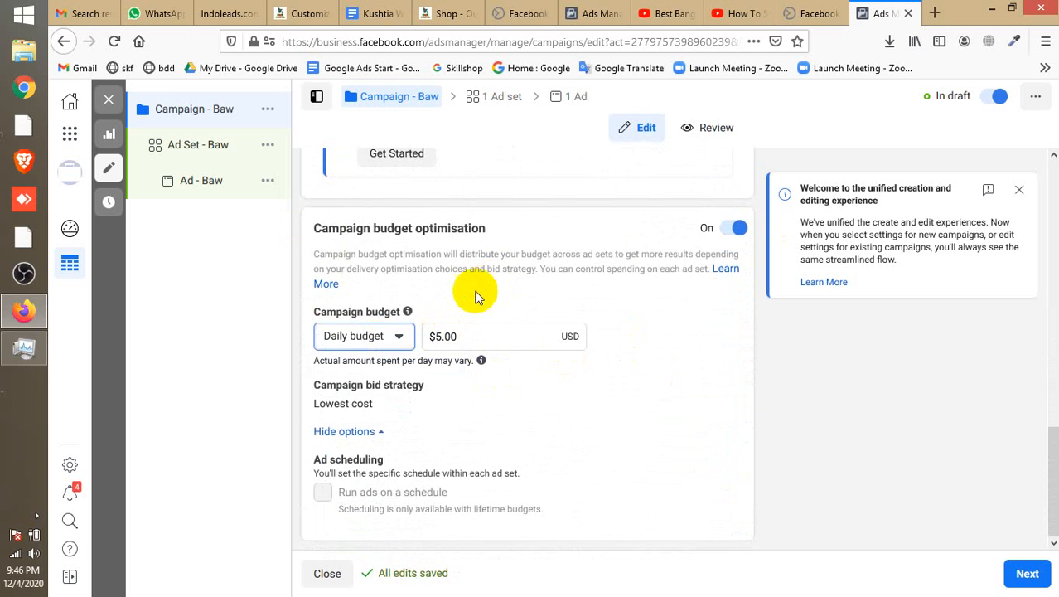
# - Open the campaign bid strategy for editing and compare the Lowest cost and Bid cap choices, keeping Lowest cost
pyautogui.click(718, 387)
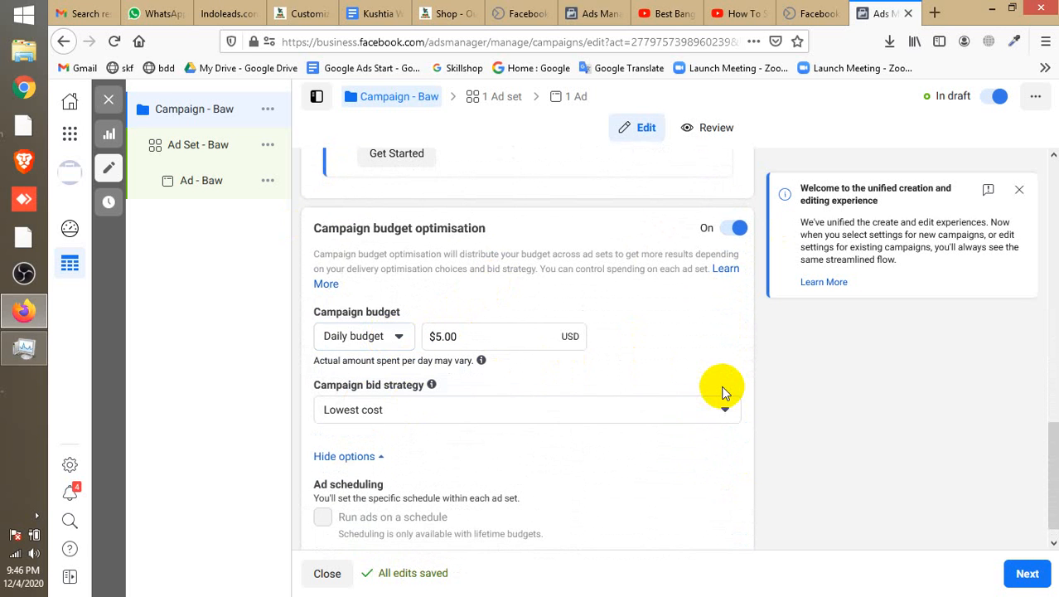
pyautogui.scroll(-1, 480, 421)
pyautogui.click(621, 384)
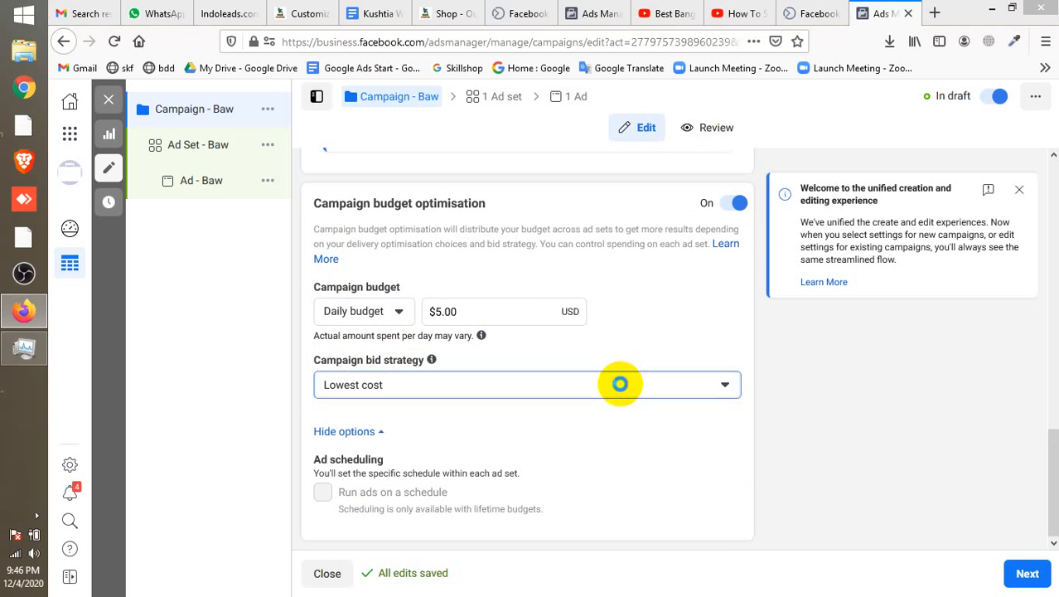
pyautogui.click(723, 382)
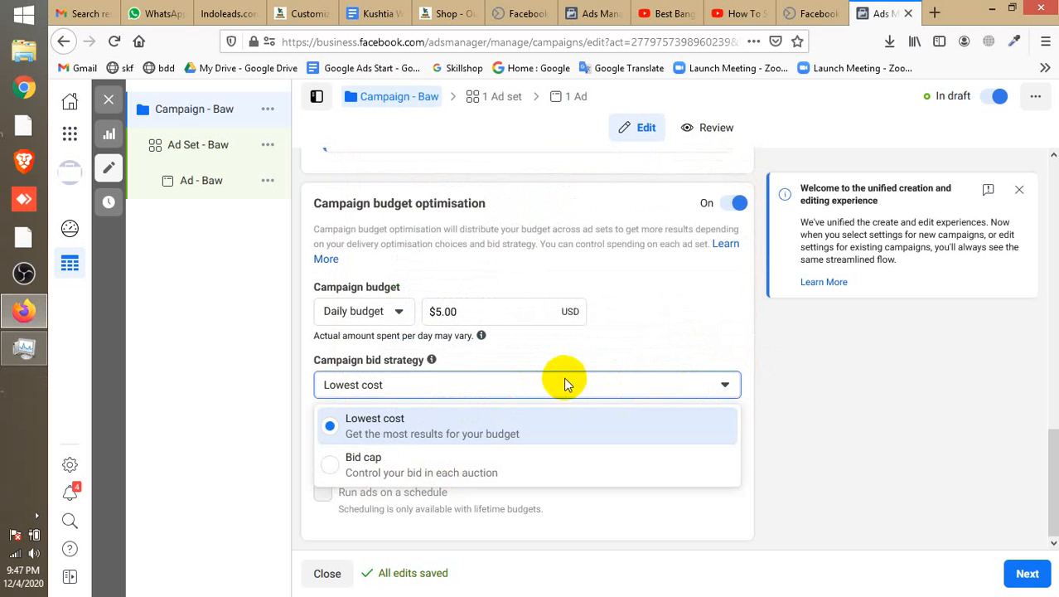
pyautogui.click(603, 383)
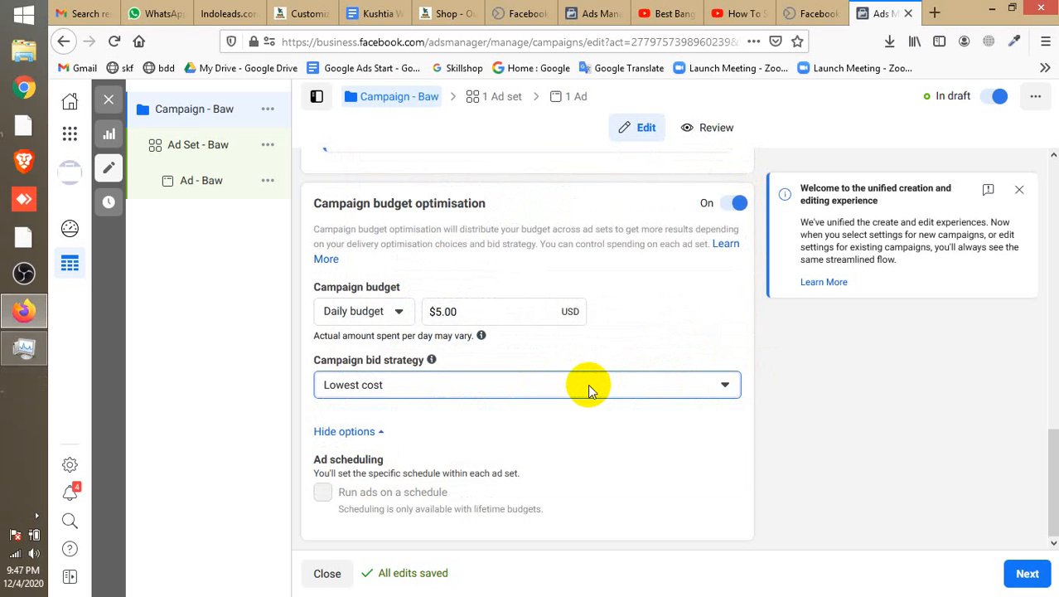
pyautogui.click(492, 387)
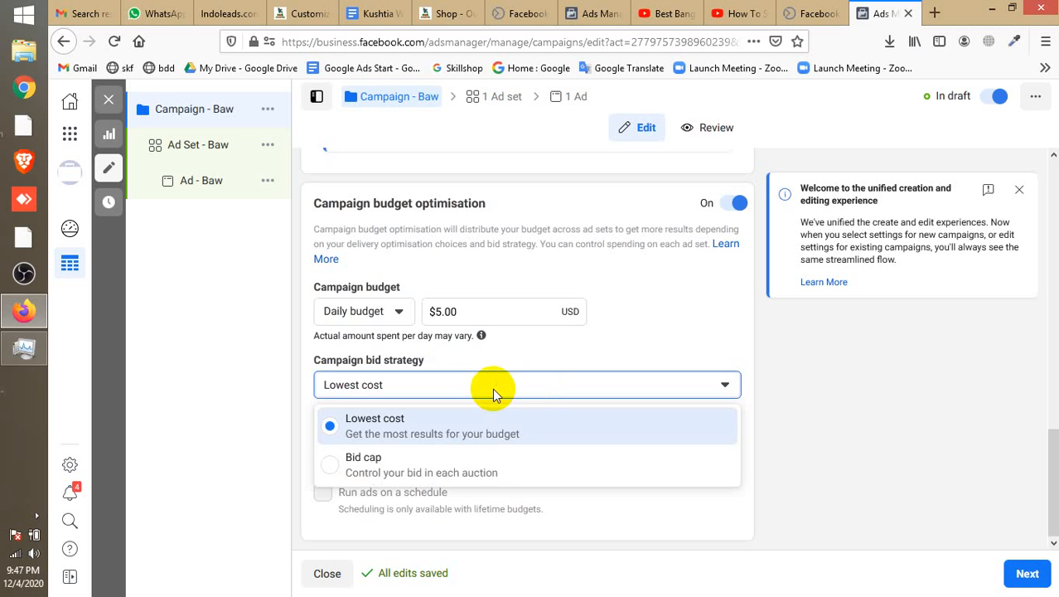
pyautogui.click(492, 388)
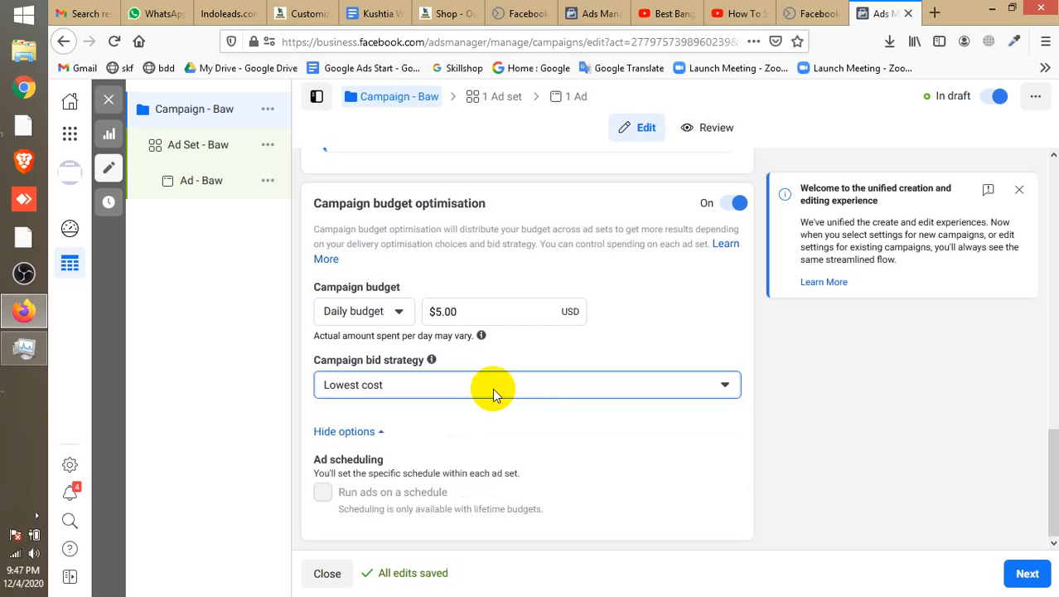
# - Check the campaign bid strategy choices again, then change the campaign budget type to Lifetime budget
pyautogui.click(492, 388)
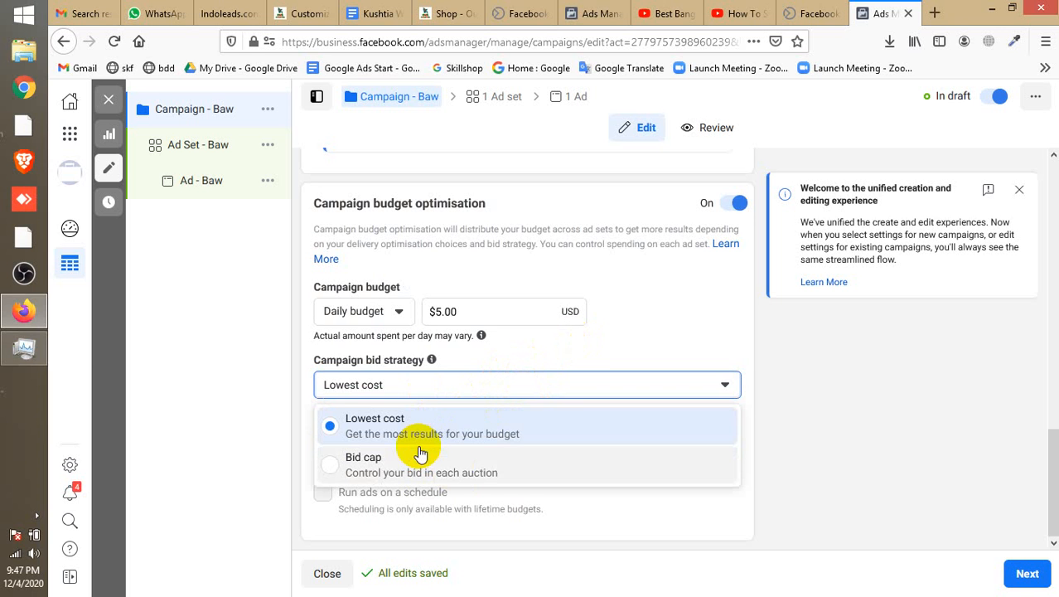
pyautogui.click(497, 384)
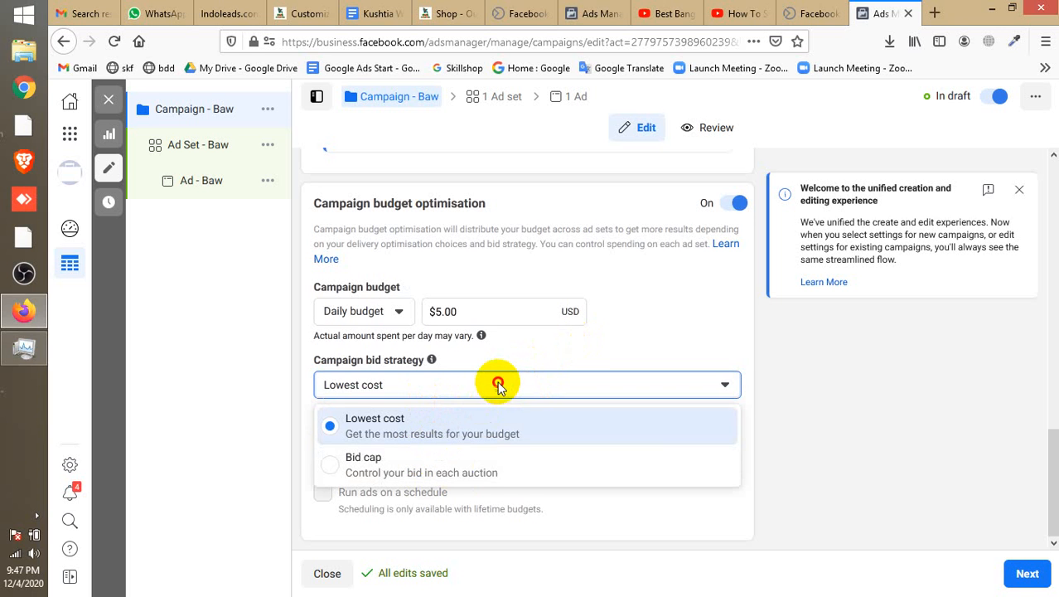
pyautogui.moveTo(375, 466)
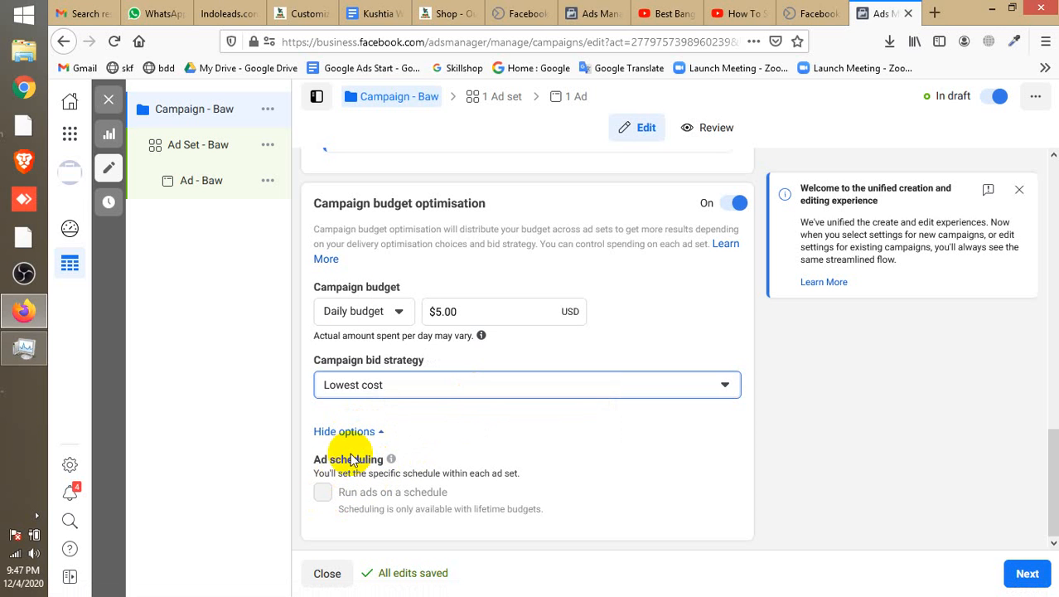
pyautogui.click(398, 311)
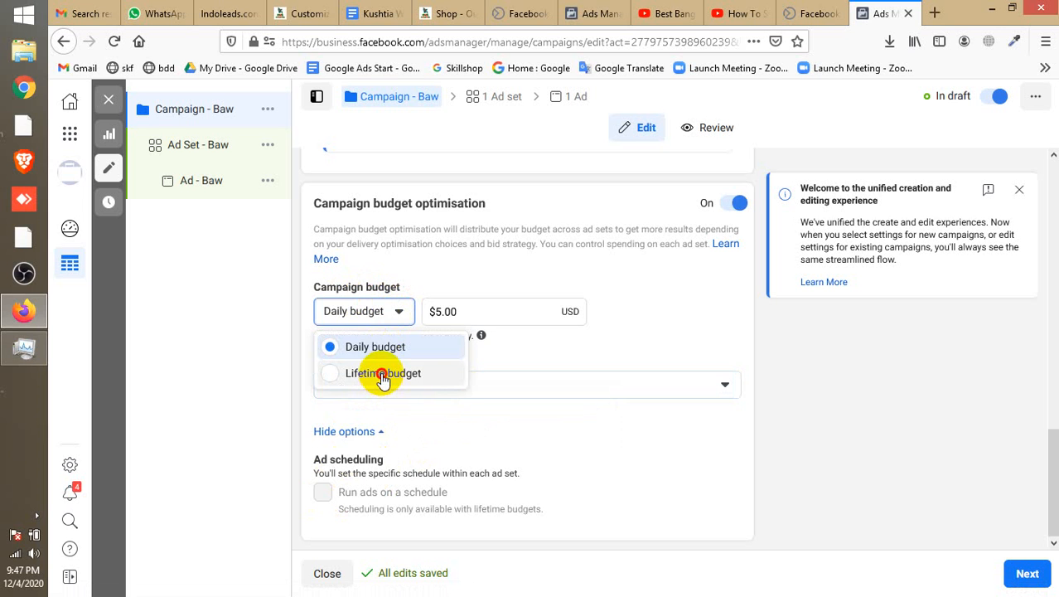
pyautogui.click(382, 374)
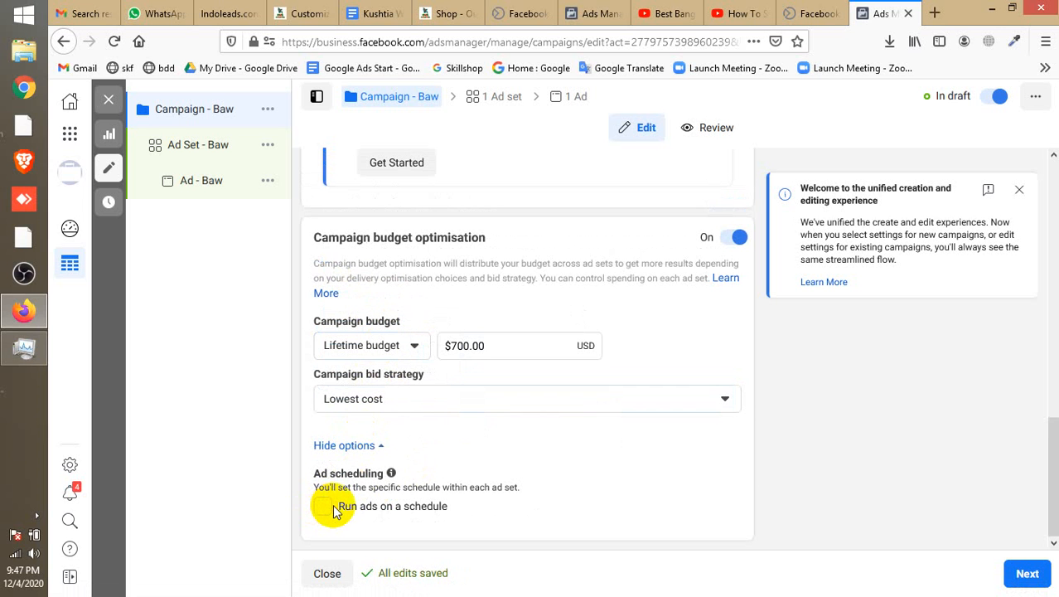
# - Compare the campaign bid strategy choices offered for the lifetime budget, keeping Lowest cost
pyautogui.click(409, 404)
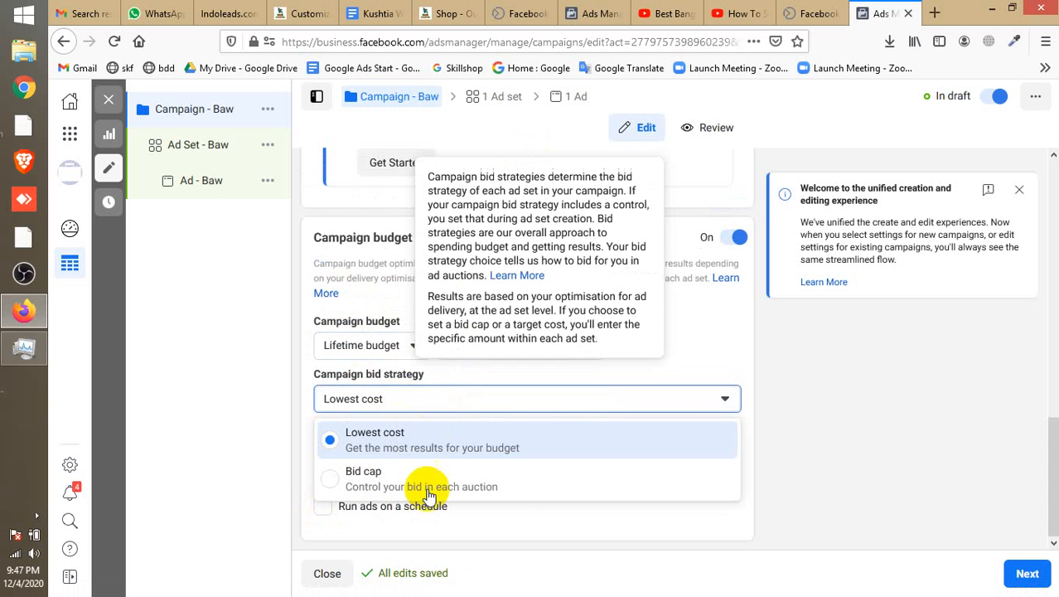
pyautogui.scroll(1, 568, 374)
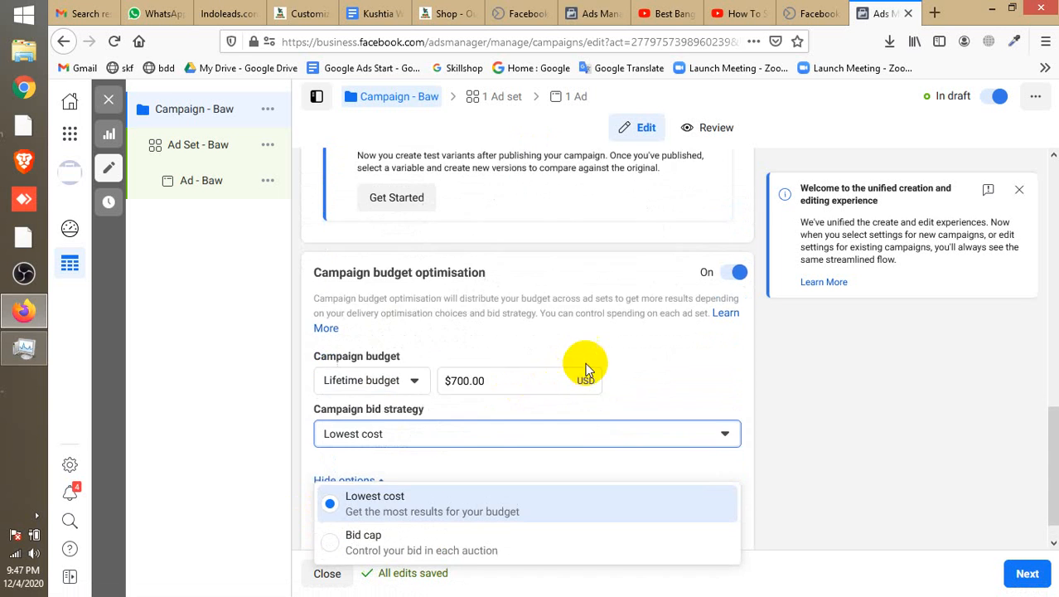
pyautogui.scroll(-1, 586, 369)
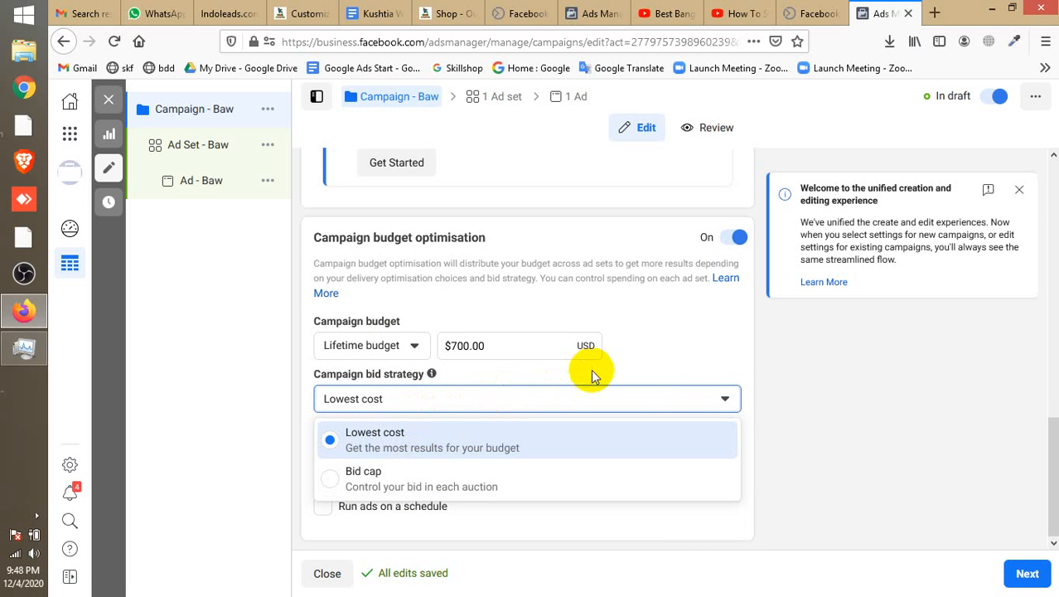
pyautogui.click(648, 377)
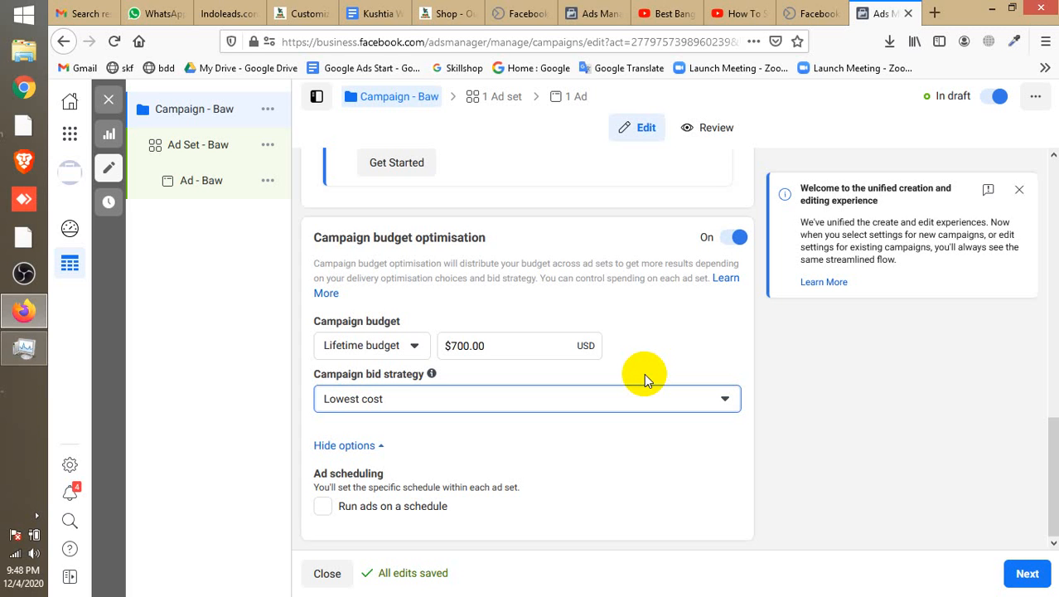
pyautogui.click(616, 388)
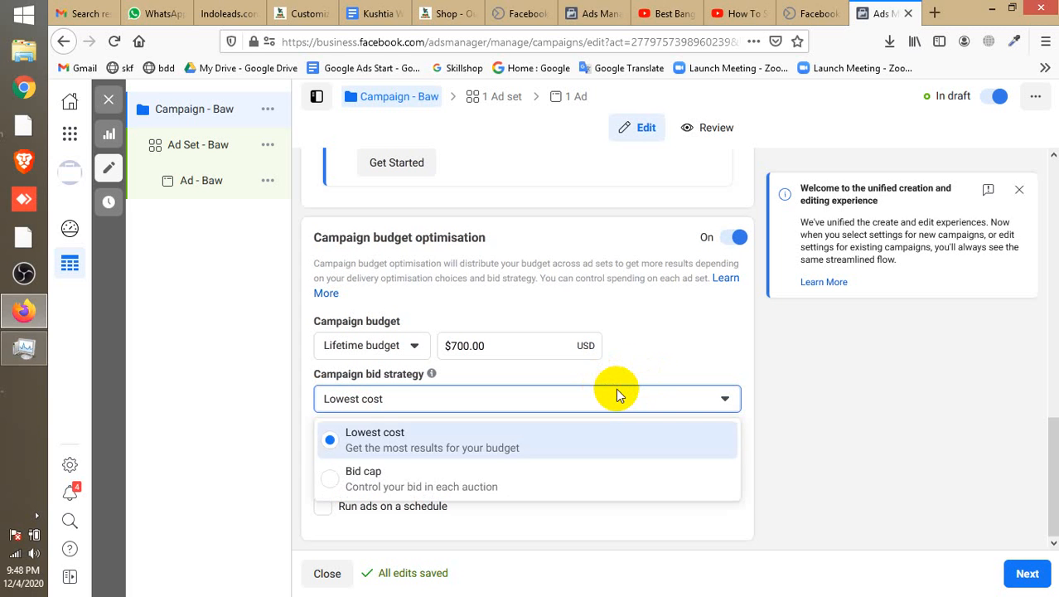
pyautogui.click(617, 393)
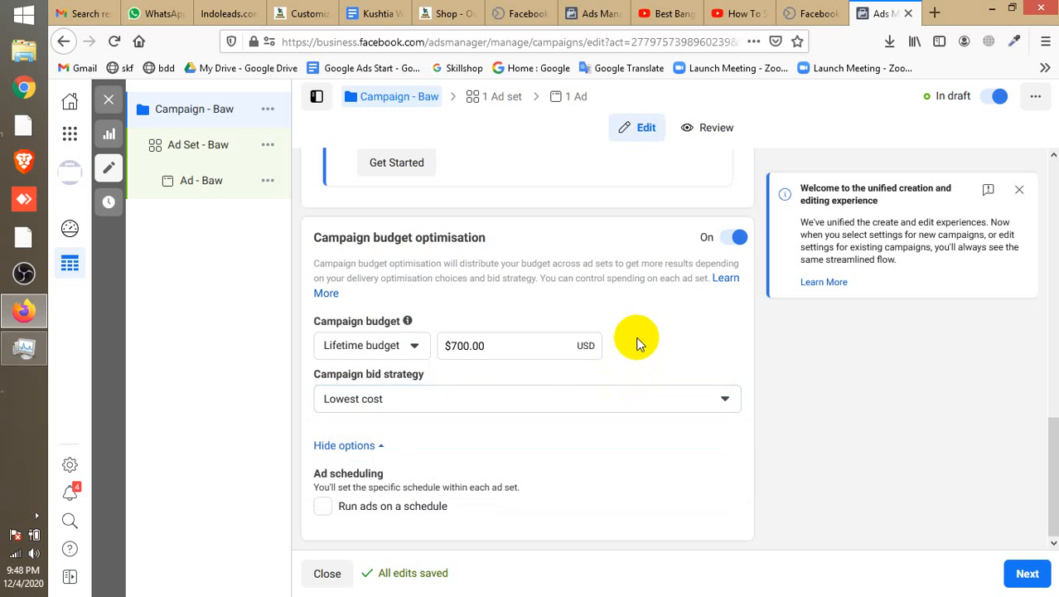
# - Review the selected campaign objective, then recheck the bid strategy choices and leave Lowest cost selected
pyautogui.scroll(3, 637, 315)
pyautogui.scroll(8, 477, 393)
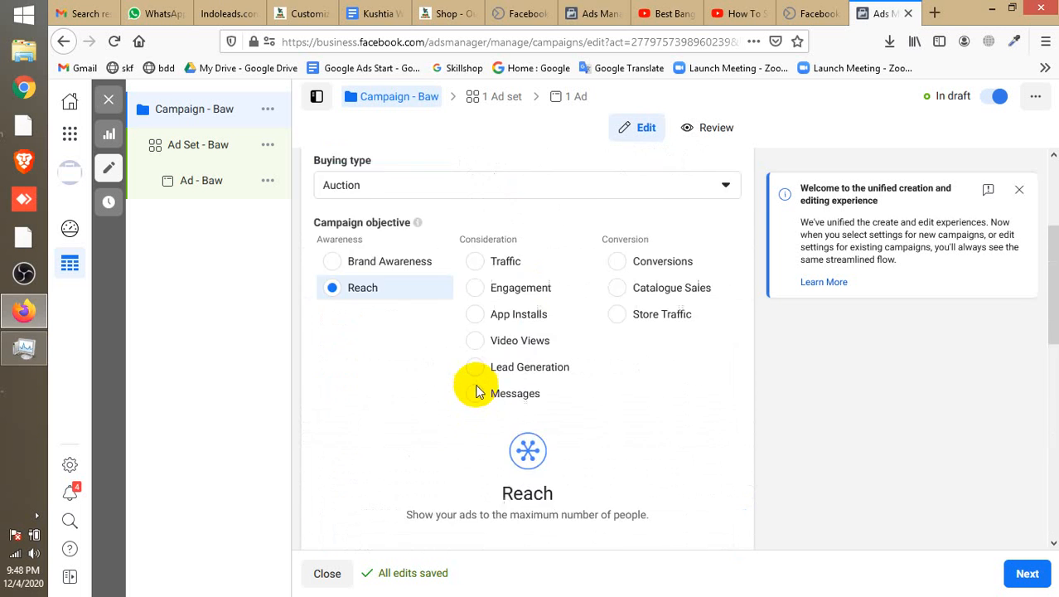
pyautogui.scroll(-3, 478, 381)
pyautogui.scroll(-10, 479, 382)
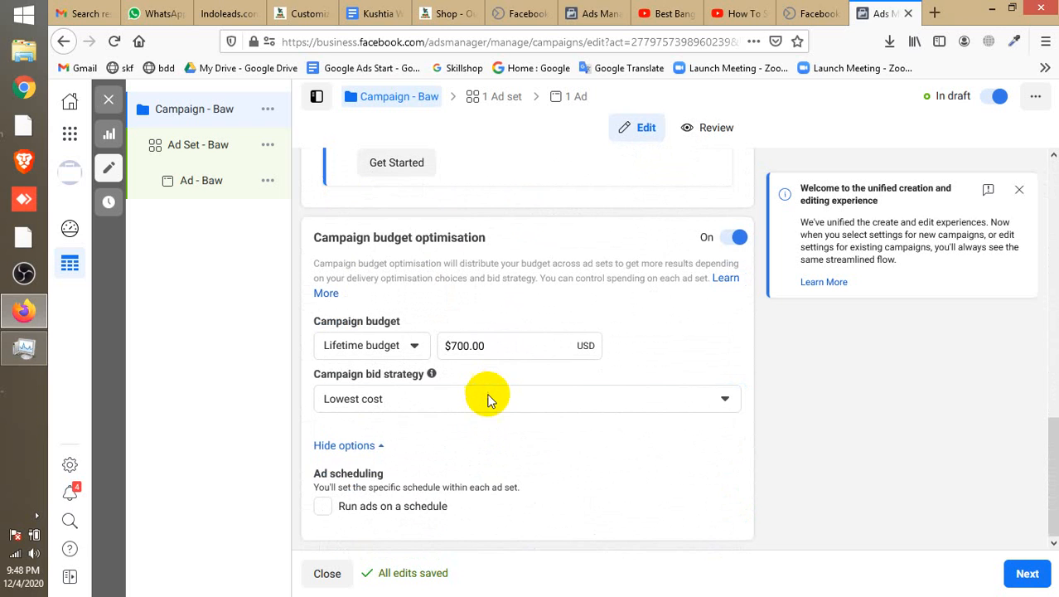
pyautogui.click(487, 400)
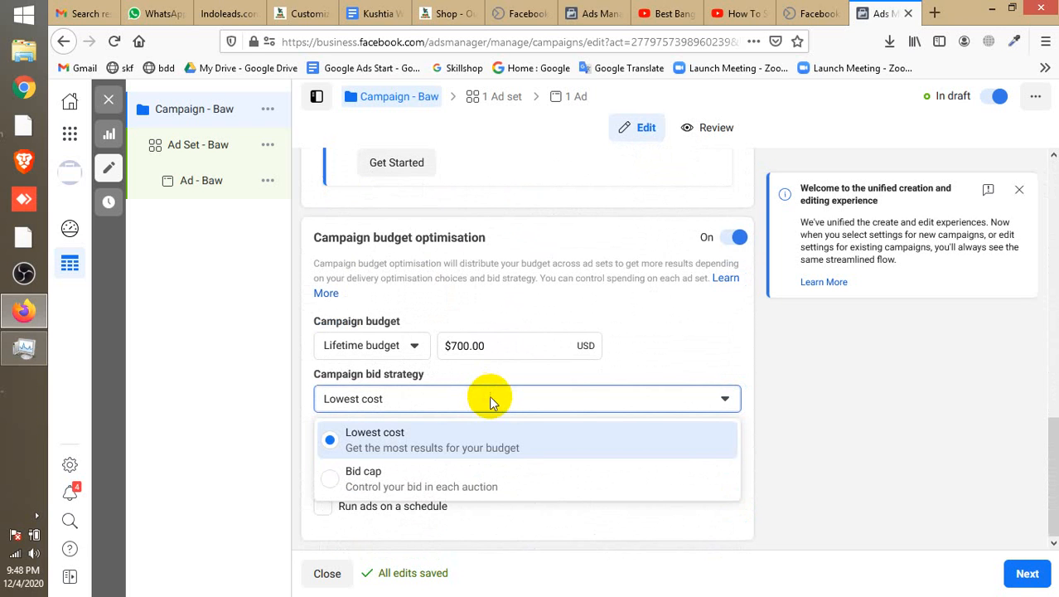
pyautogui.click(563, 401)
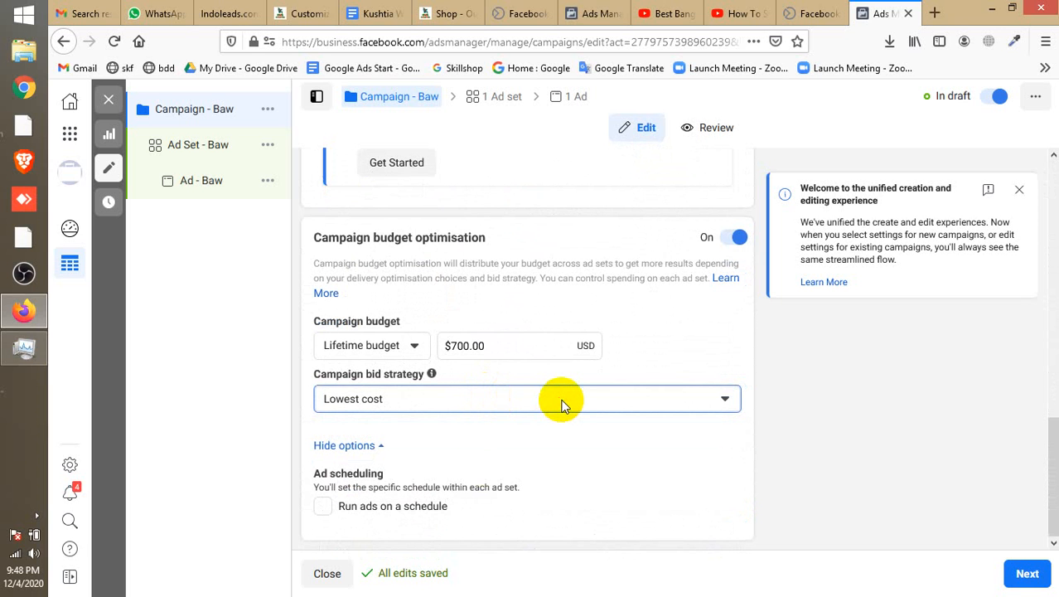
# - Examine the Awareness, Consideration and Conversion categories of campaign objectives, highlighting the category headings for comparison
pyautogui.scroll(10, 562, 404)
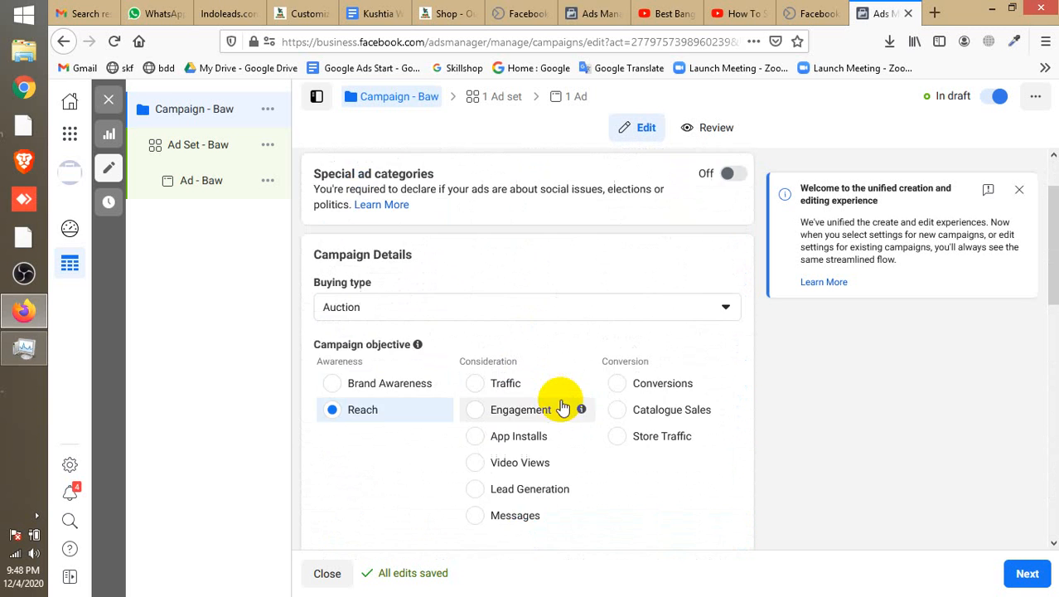
pyautogui.scroll(-3, 560, 403)
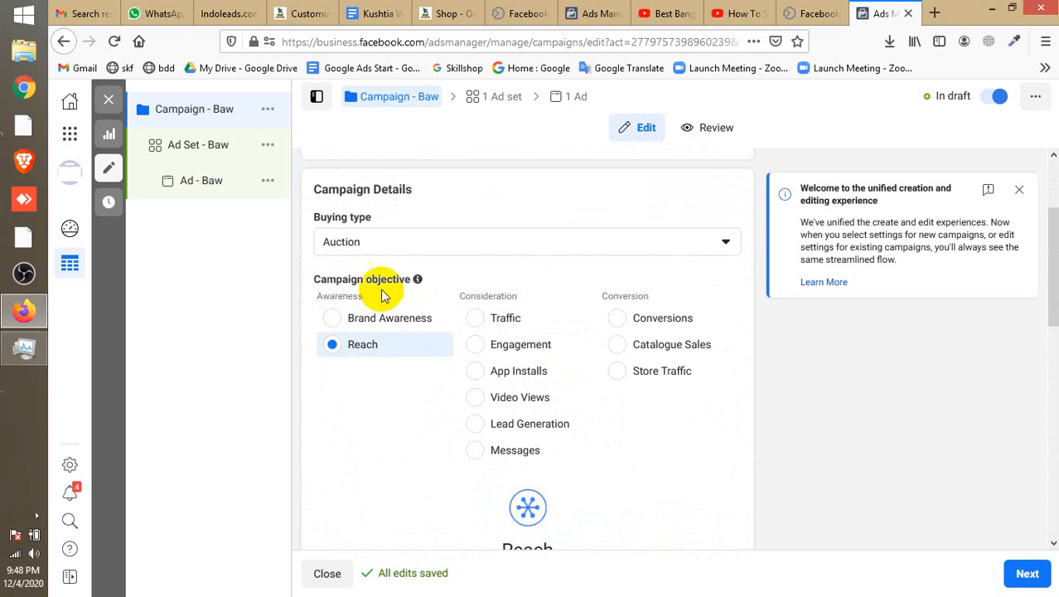
pyautogui.moveTo(367, 297); pyautogui.dragTo(316, 298)
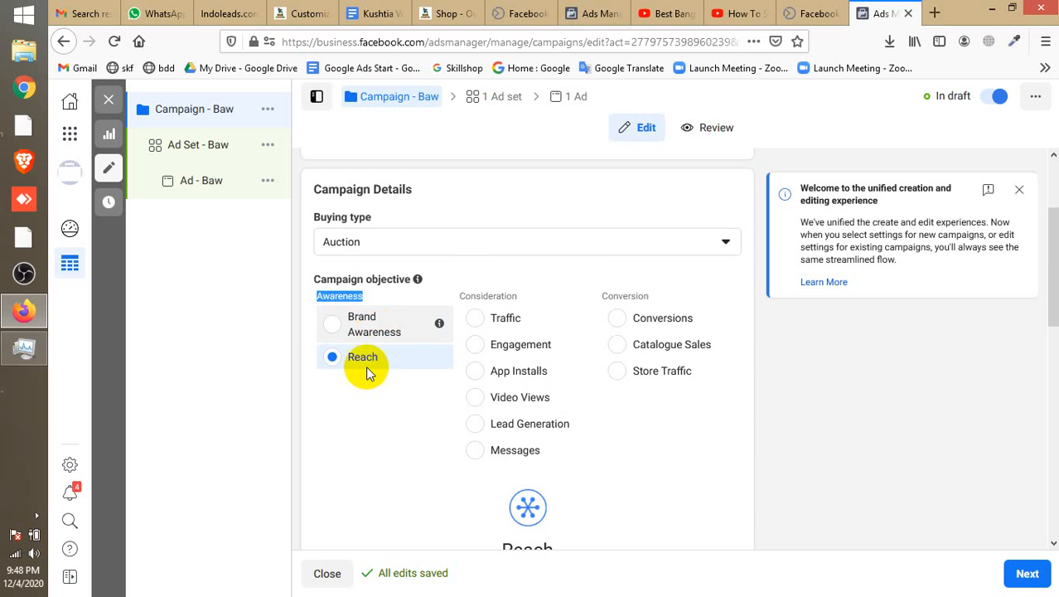
pyautogui.click(518, 288)
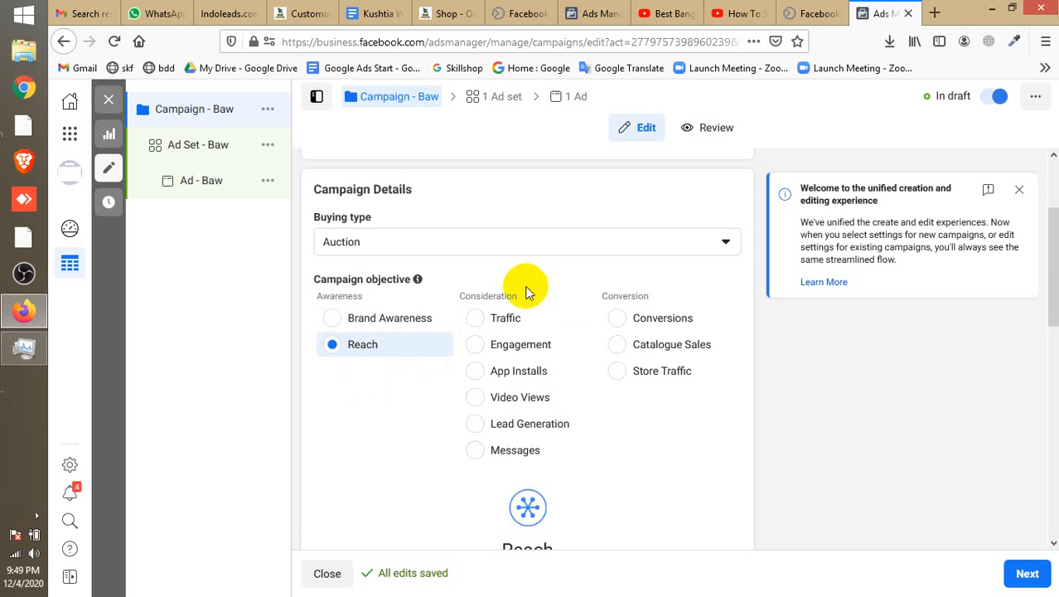
pyautogui.moveTo(455, 297); pyautogui.dragTo(534, 300)
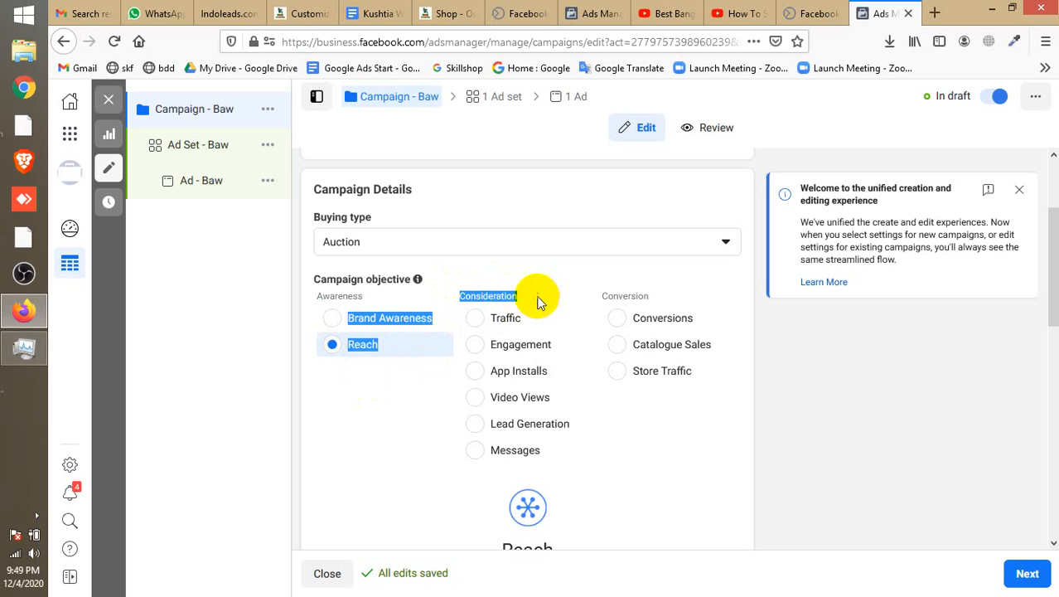
pyautogui.click(539, 299)
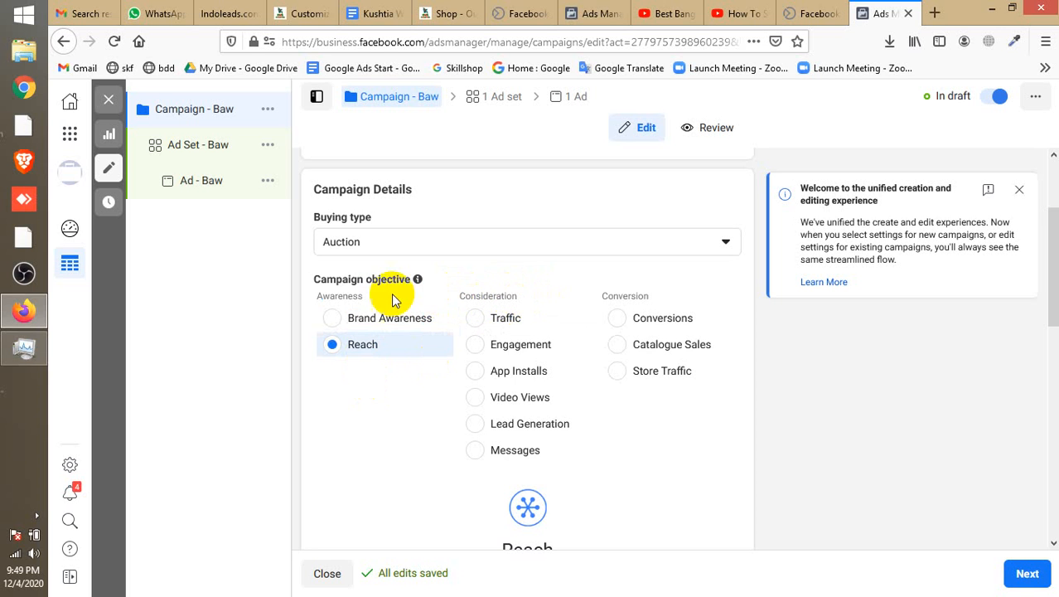
pyautogui.doubleClick(348, 296)
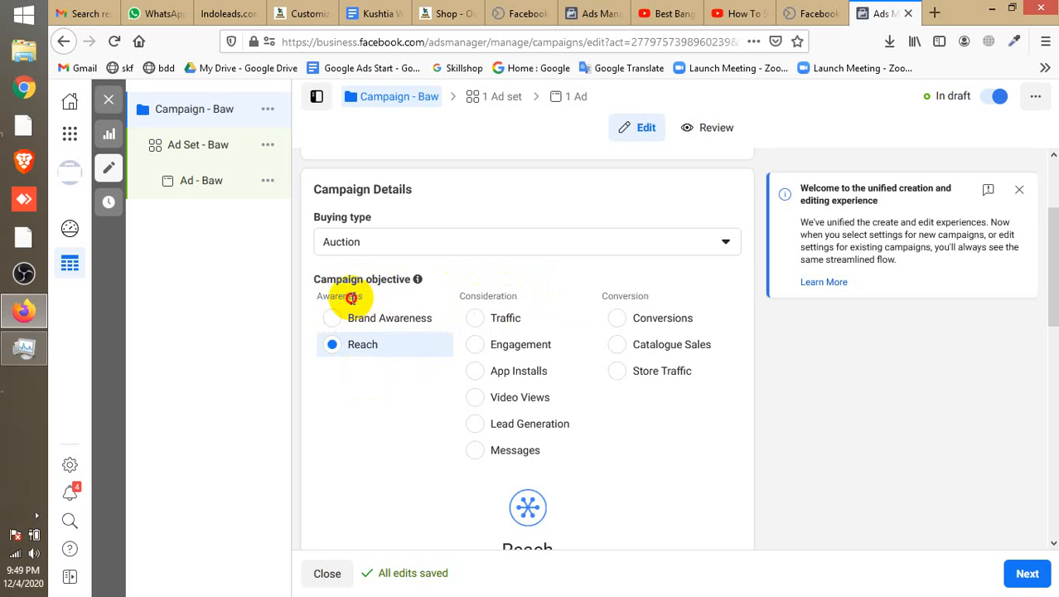
pyautogui.doubleClick(513, 292)
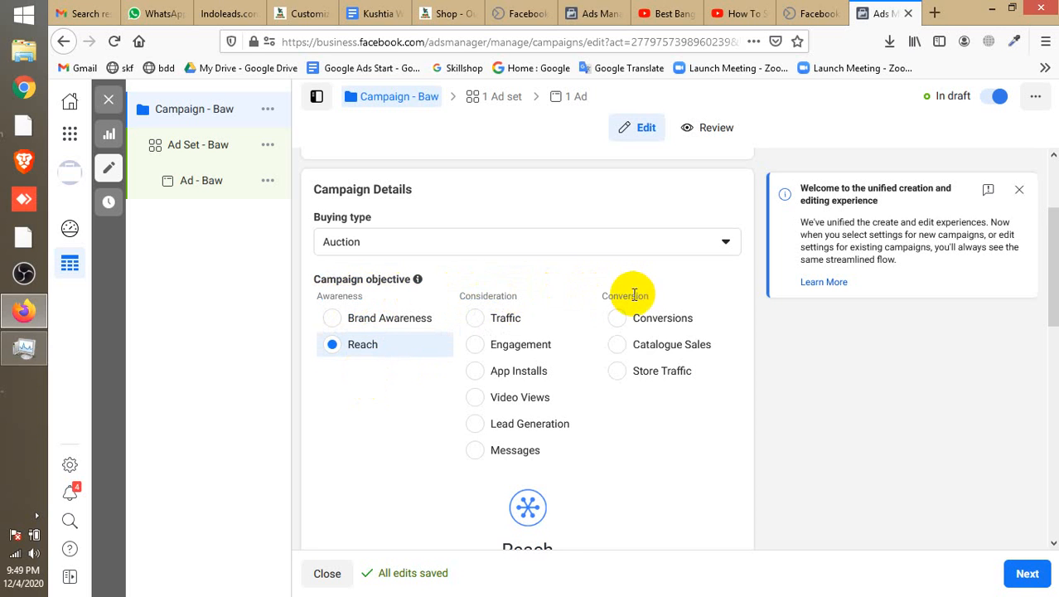
pyautogui.doubleClick(631, 296)
pyautogui.doubleClick(353, 296)
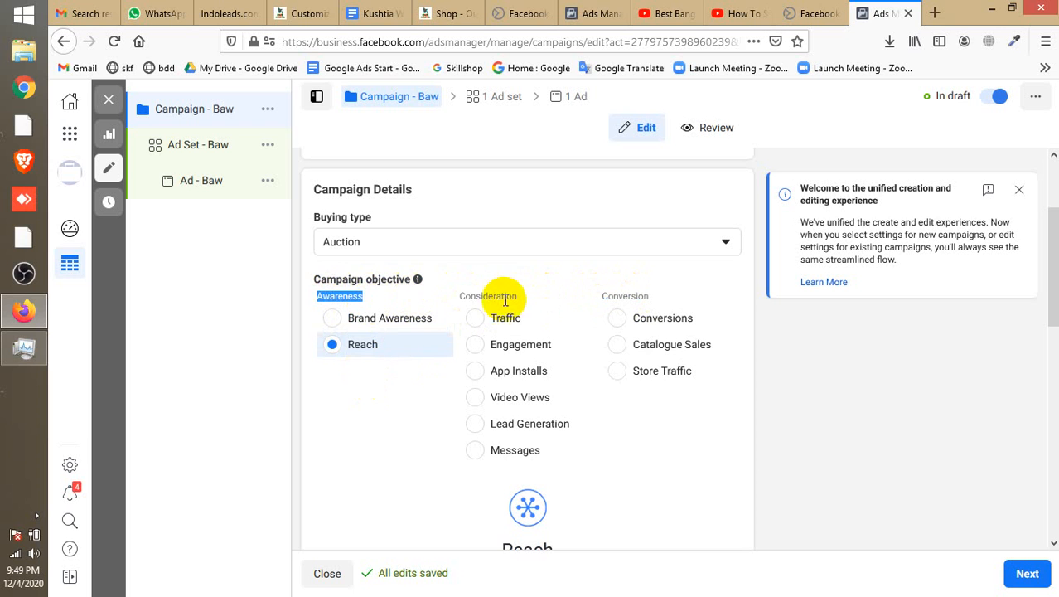
pyautogui.doubleClick(514, 295)
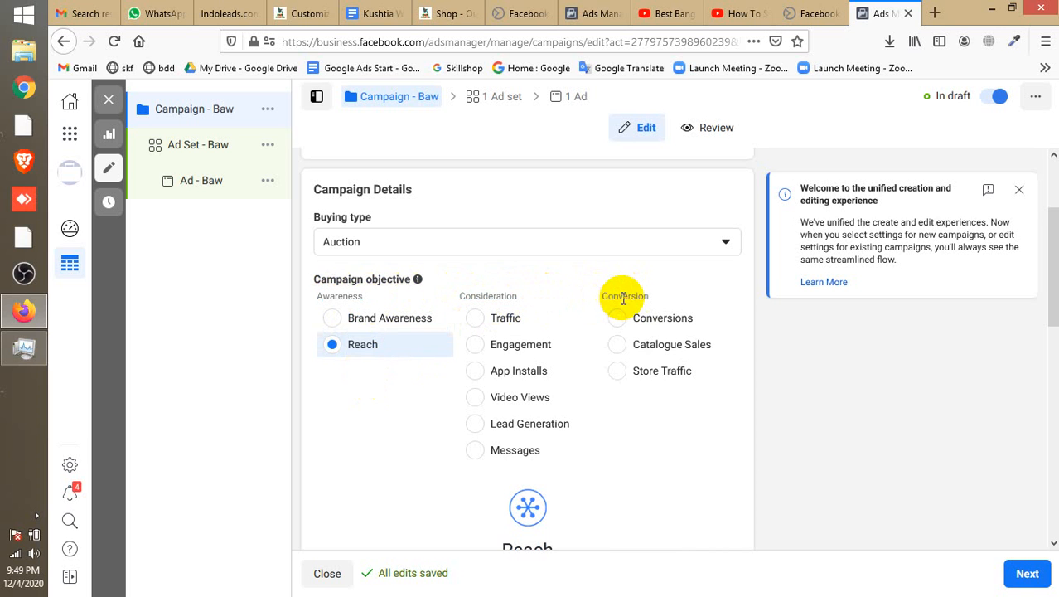
pyautogui.doubleClick(620, 295)
pyautogui.click(609, 294)
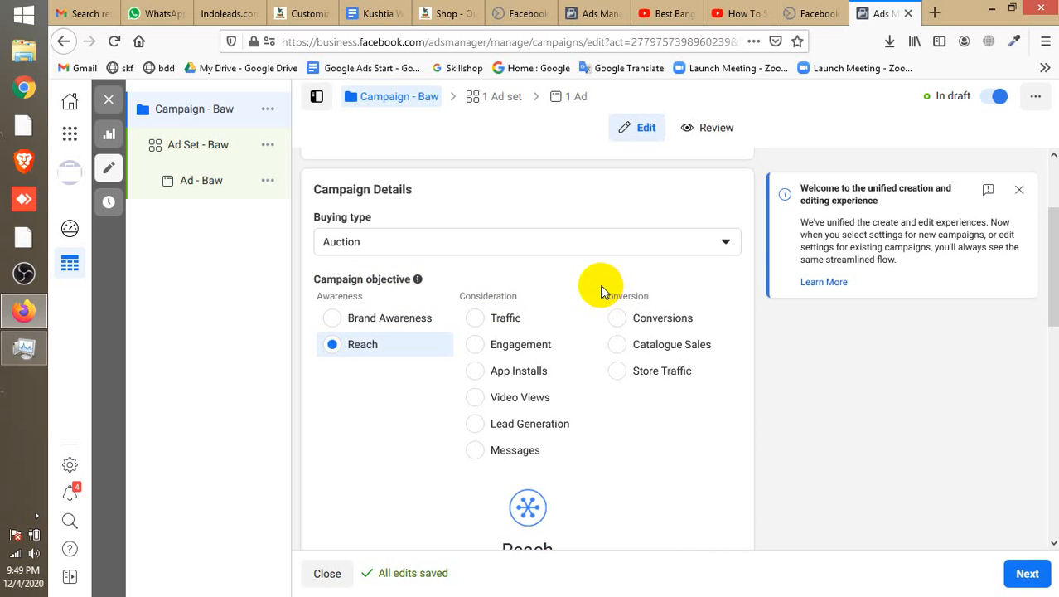
# - Change the campaign objective to Traffic under Consideration
pyautogui.scroll(-1, 503, 288)
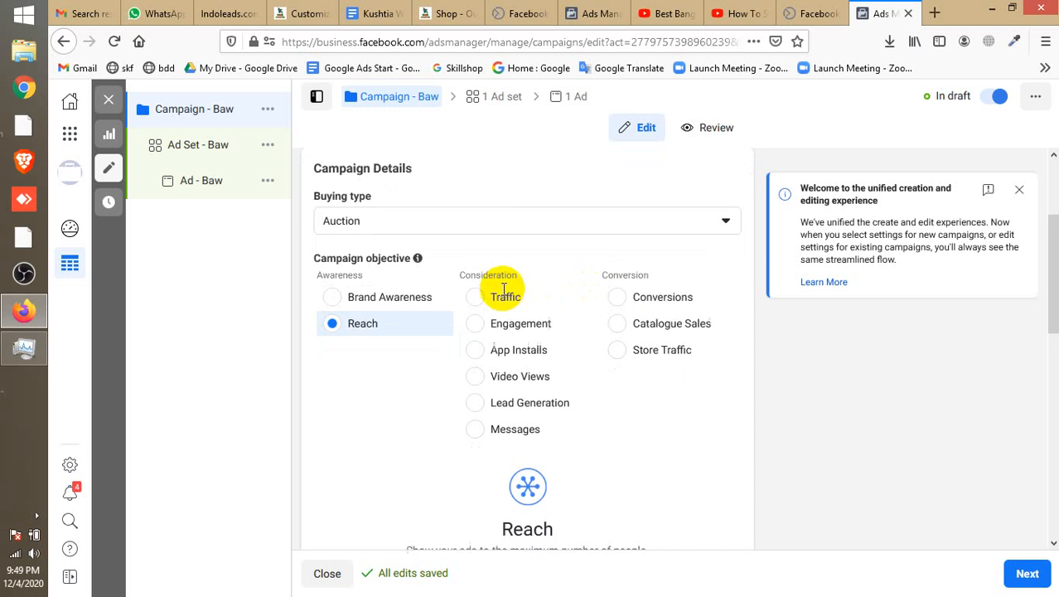
pyautogui.scroll(-2, 503, 288)
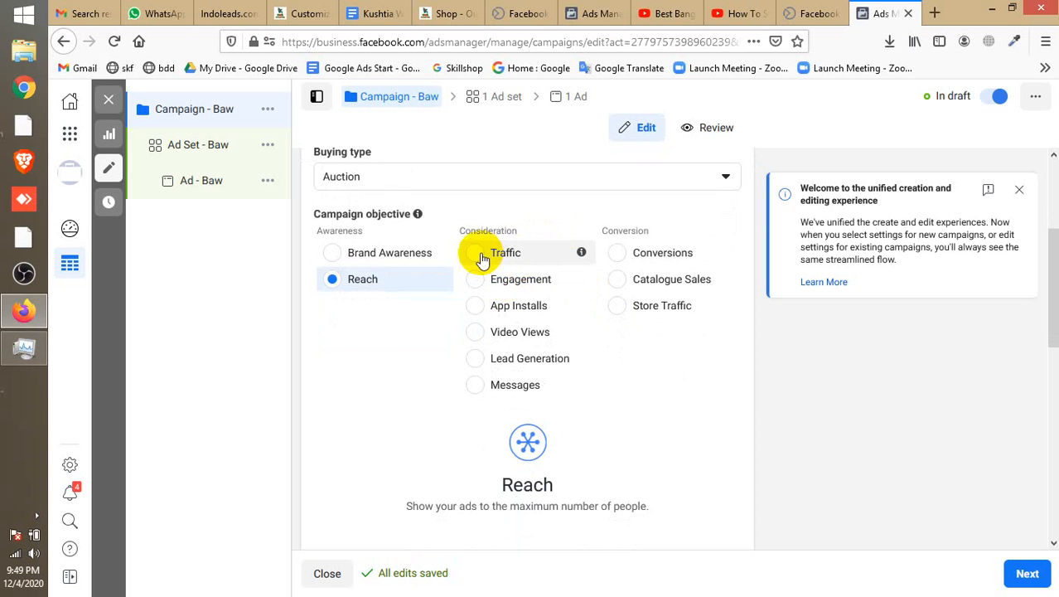
pyautogui.click(481, 257)
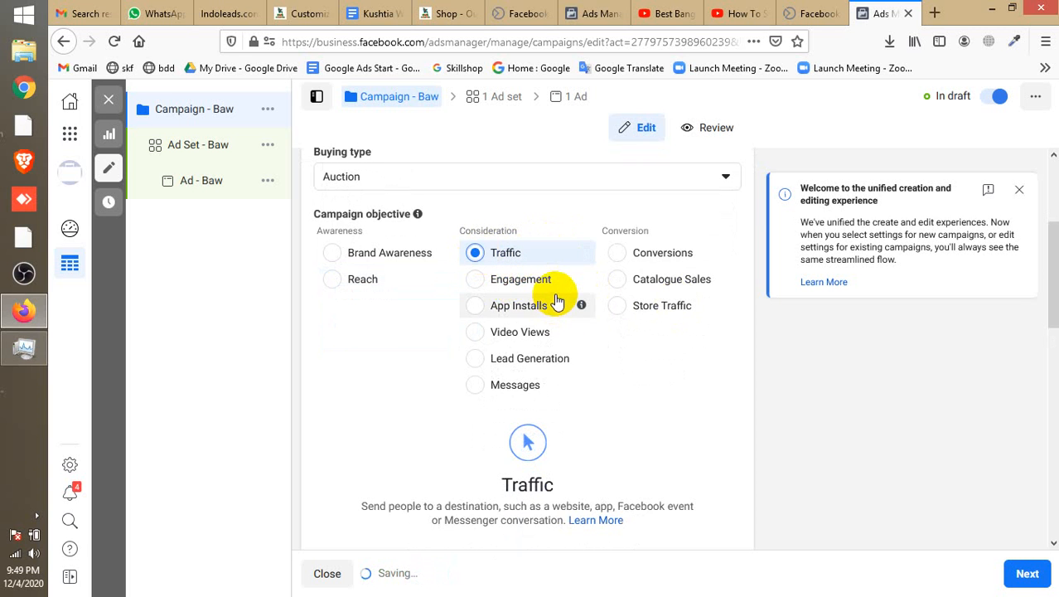
# - Examine the campaign budget and bid strategy choices offered for the Traffic objective, keeping Lowest cost selected
pyautogui.scroll(-3, 557, 300)
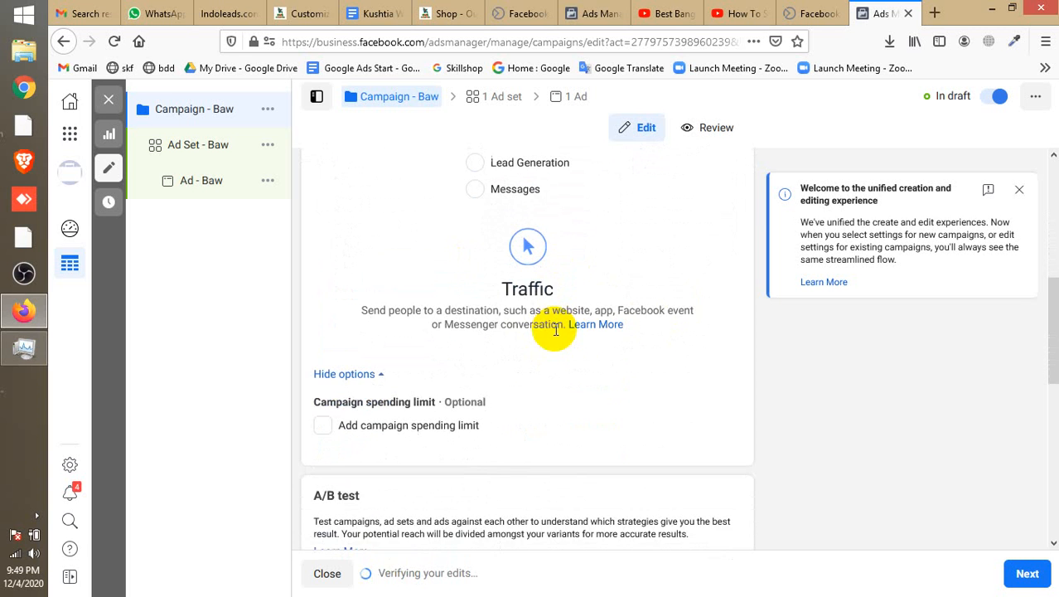
pyautogui.scroll(-5, 555, 327)
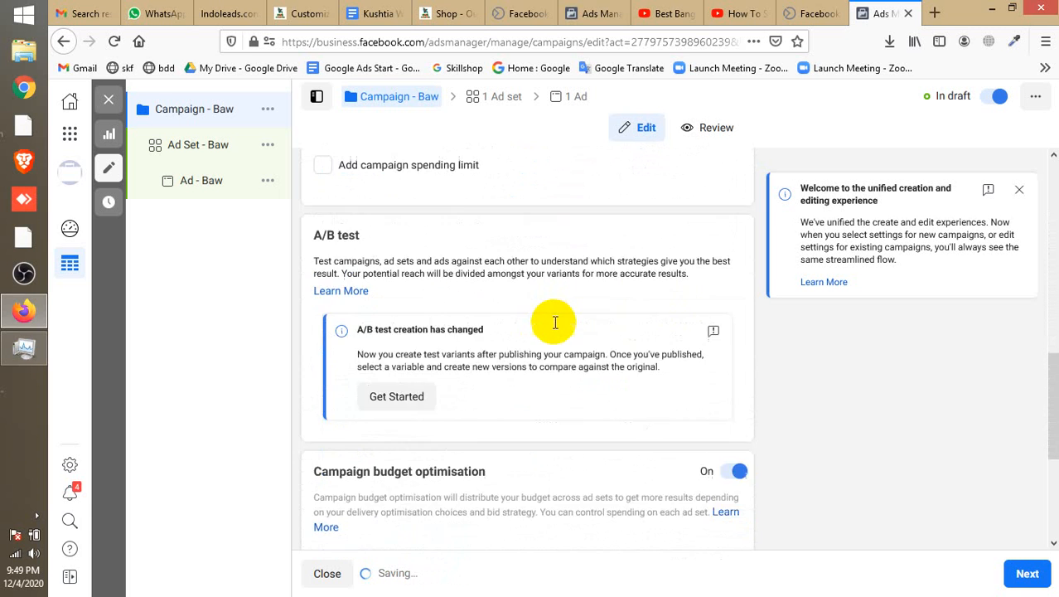
pyautogui.scroll(-3, 547, 321)
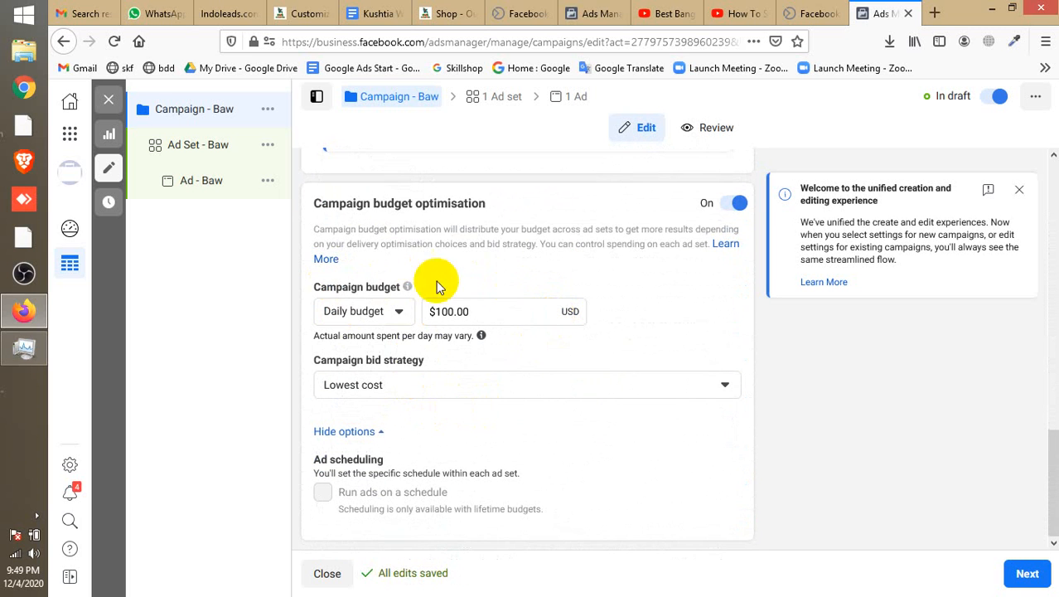
pyautogui.click(452, 388)
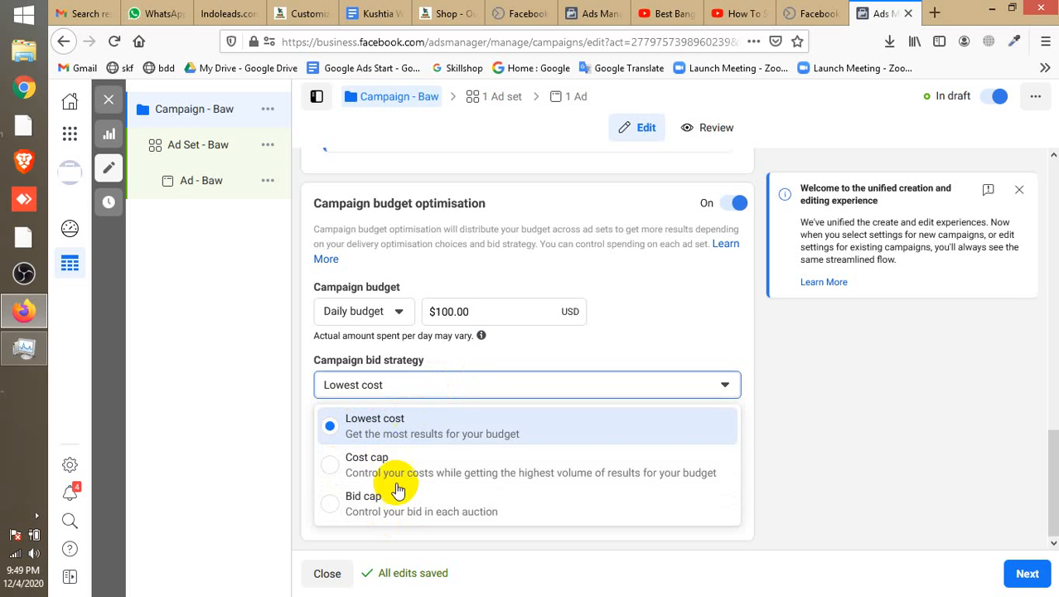
pyautogui.click(454, 383)
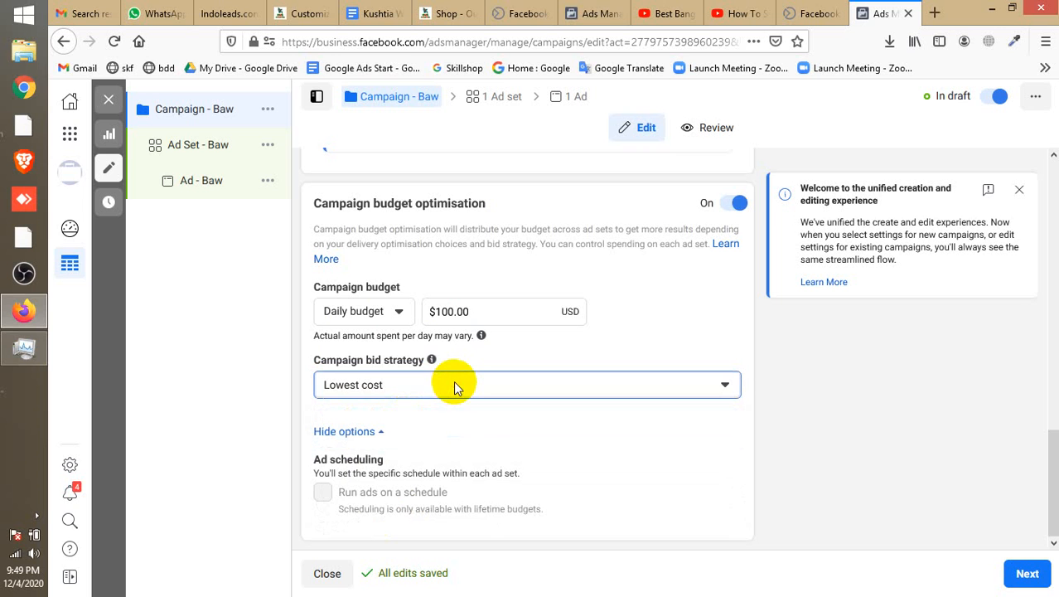
pyautogui.click(410, 383)
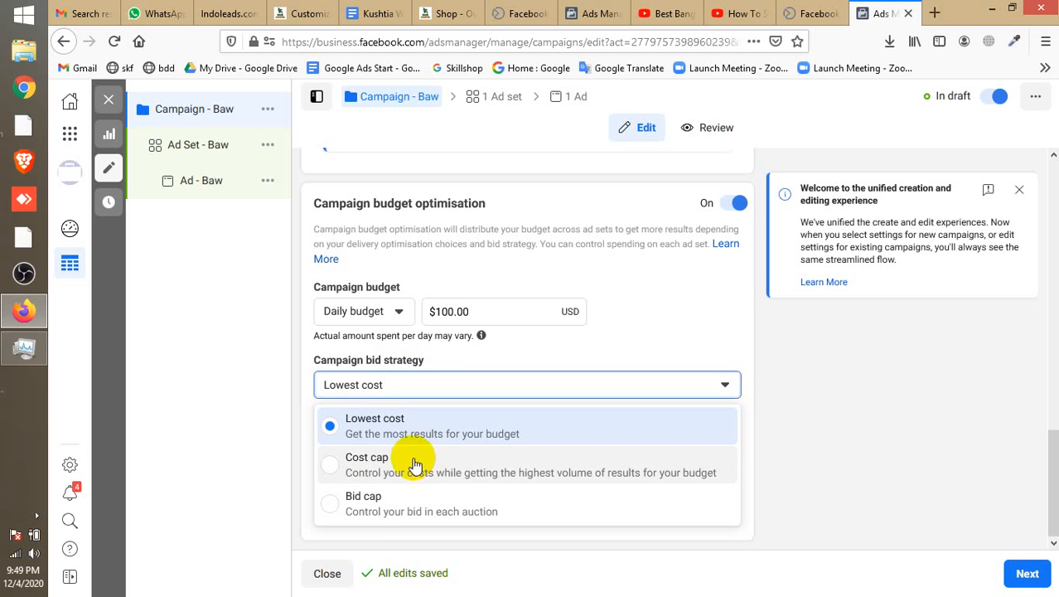
pyautogui.click(464, 387)
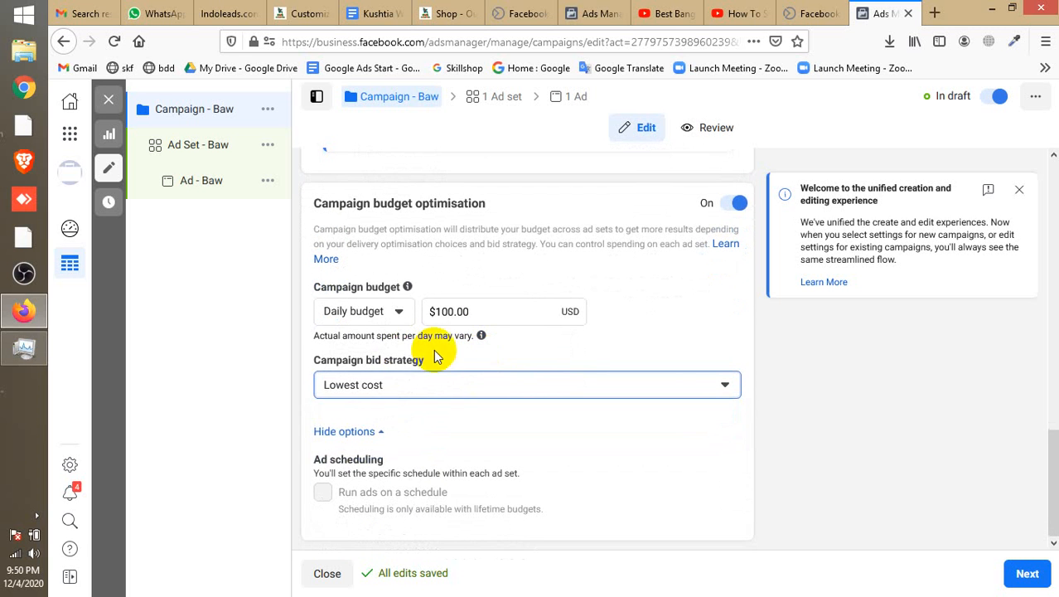
pyautogui.click(387, 386)
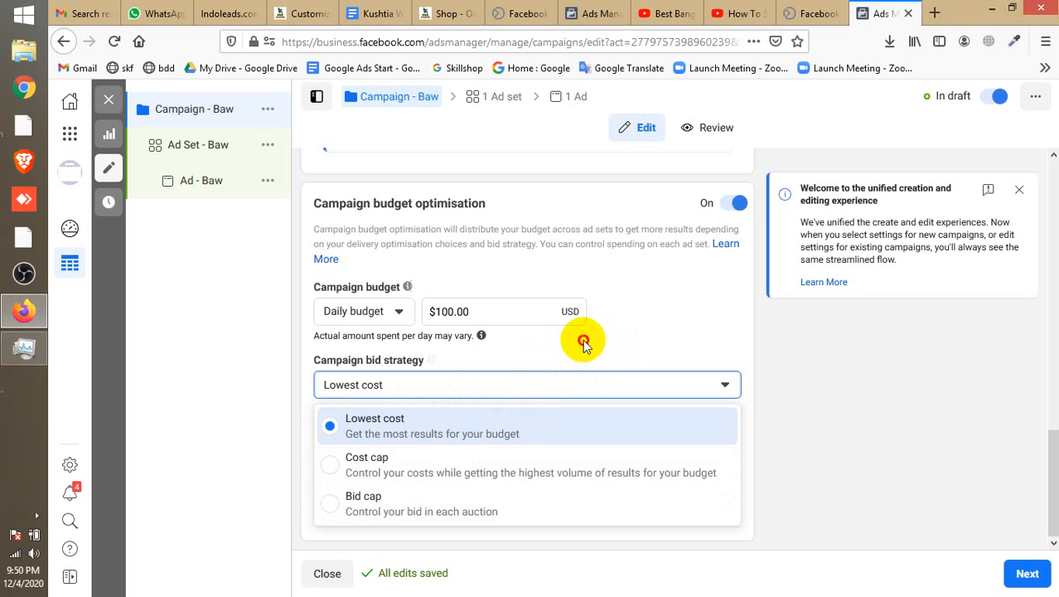
pyautogui.click(584, 377)
# - Switch the campaign objective from Traffic to Engagement and highlight the Post Engagement heading above its engagement types
pyautogui.scroll(10, 582, 373)
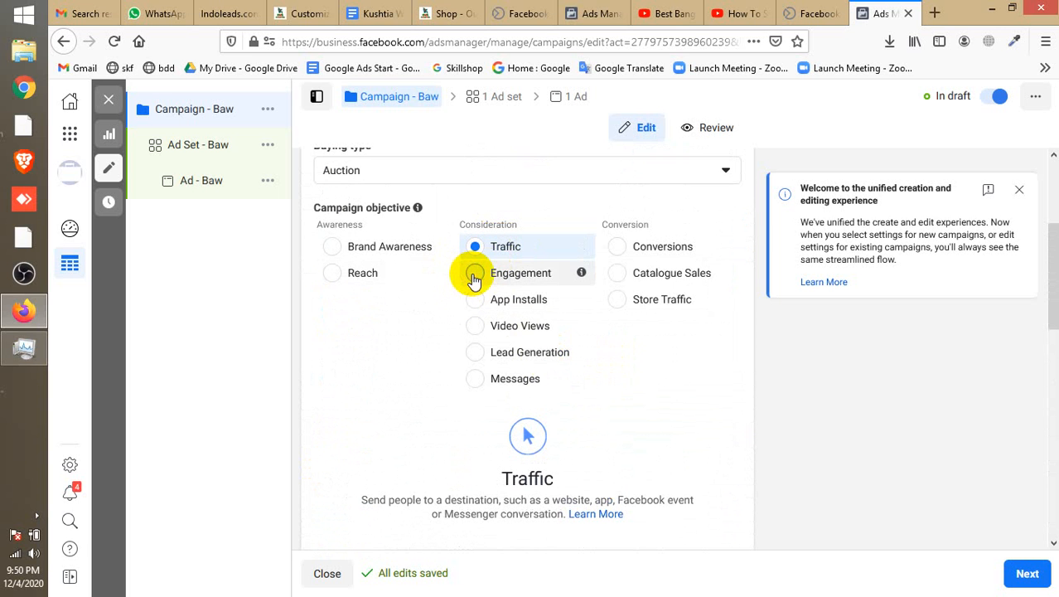
pyautogui.click(473, 279)
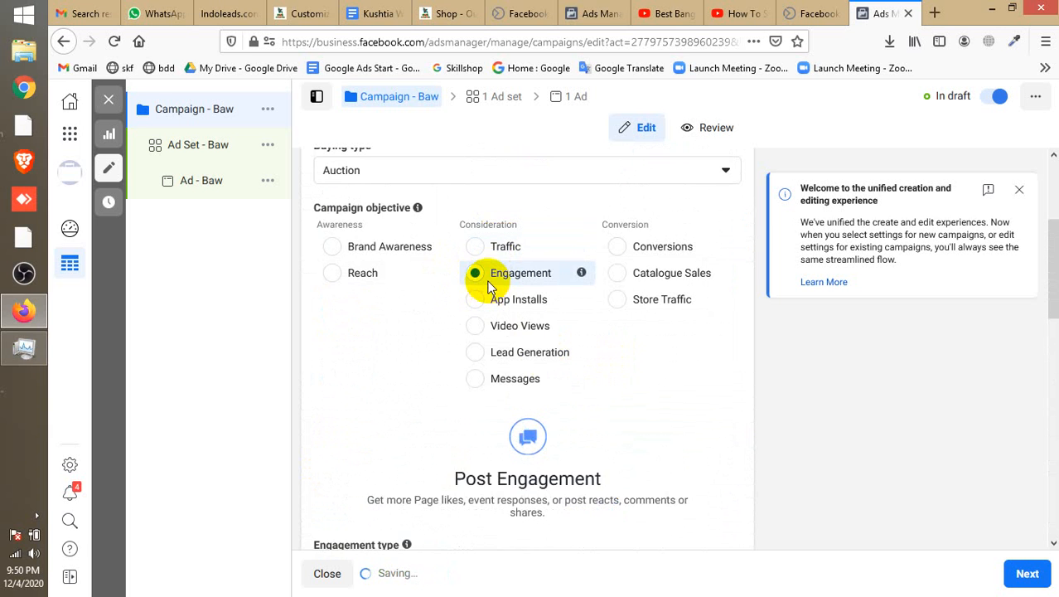
pyautogui.scroll(-3, 488, 286)
pyautogui.scroll(-1, 488, 281)
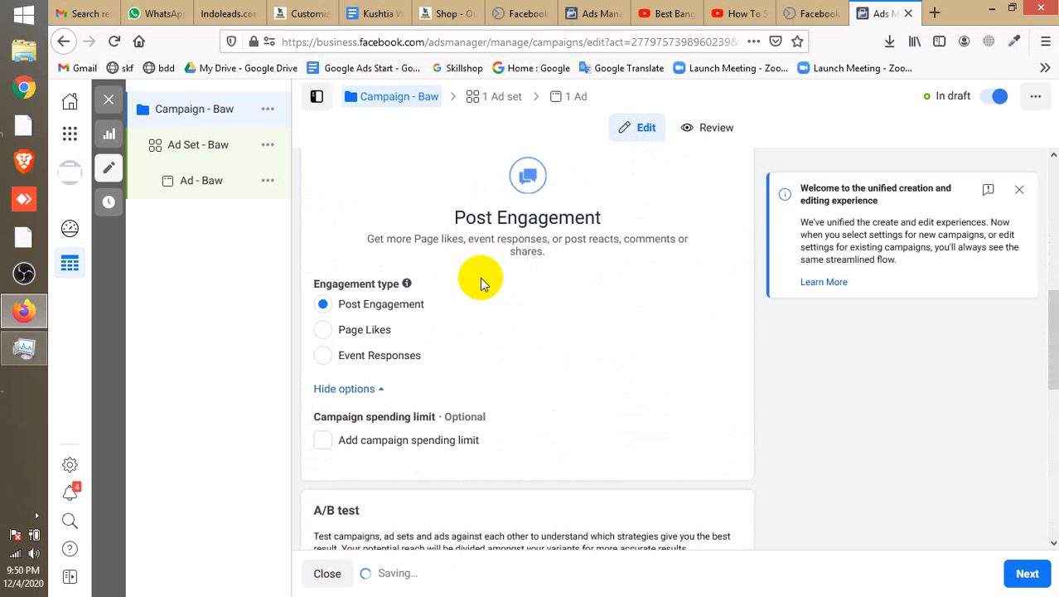
pyautogui.tripleClick(577, 216)
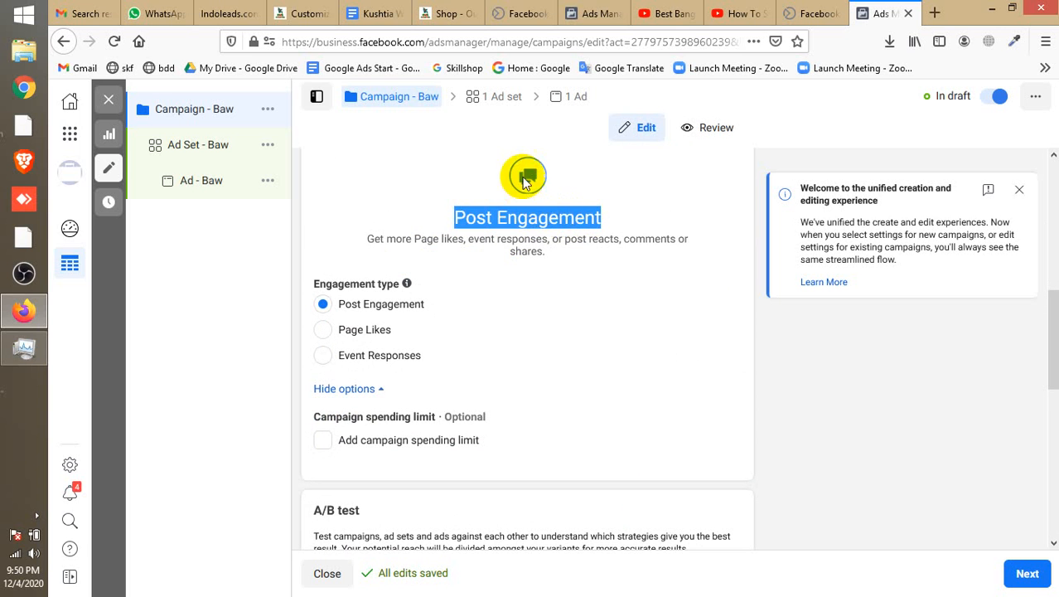
pyautogui.click(439, 265)
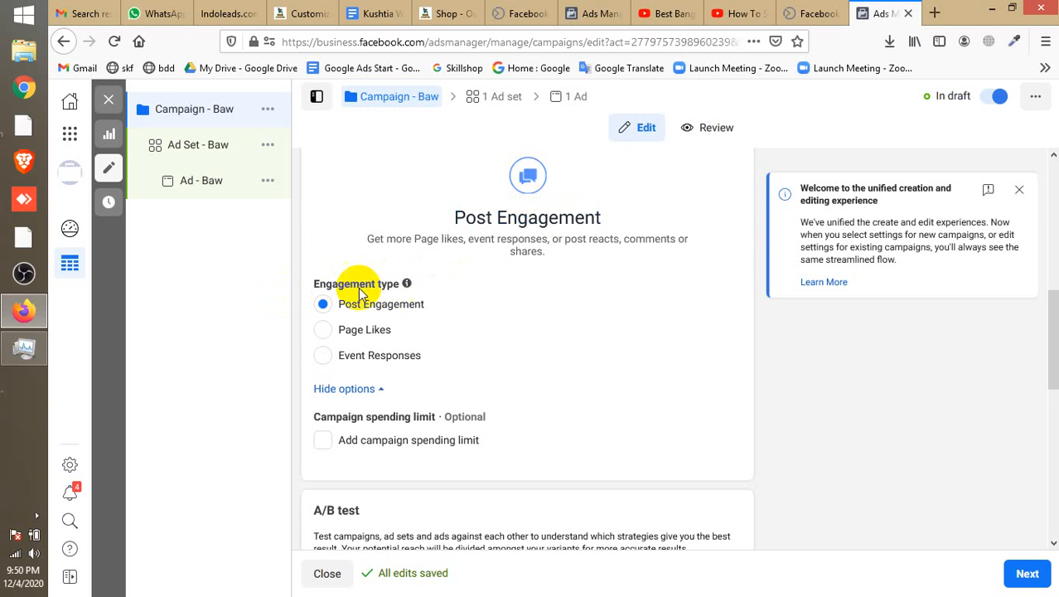
# - Set the campaign objective back to Traffic and check its options for comparison with Engagement
pyautogui.scroll(5, 419, 290)
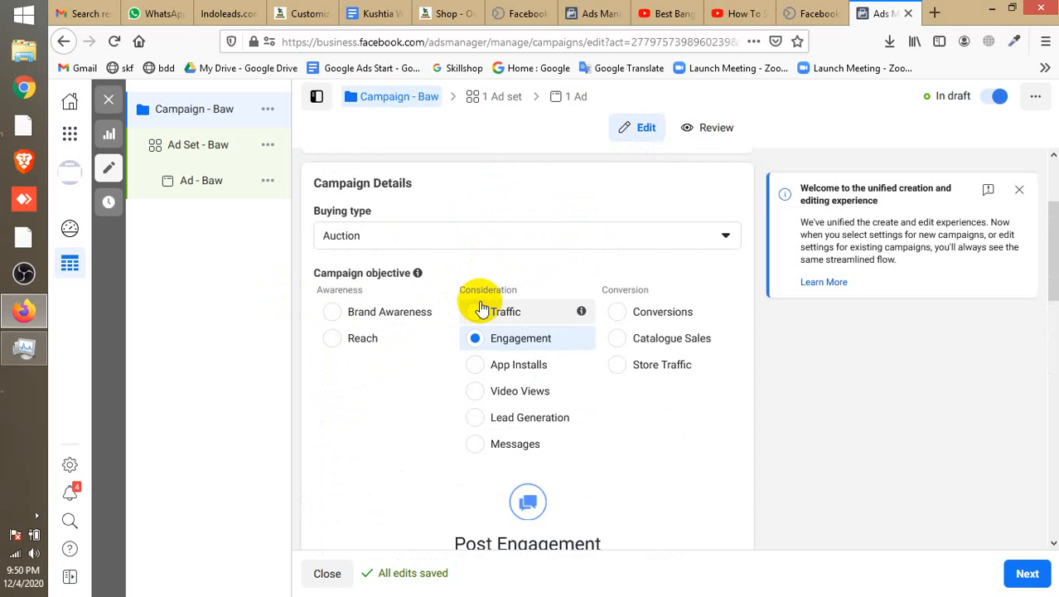
pyautogui.click(475, 310)
pyautogui.scroll(-3, 475, 308)
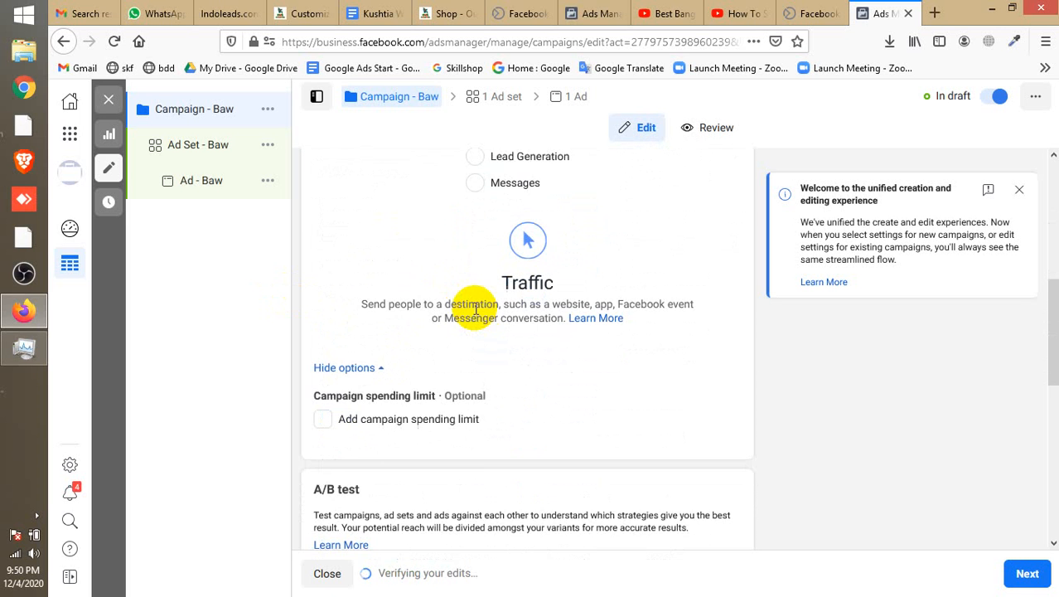
pyautogui.scroll(-1, 474, 308)
pyautogui.scroll(-2, 385, 369)
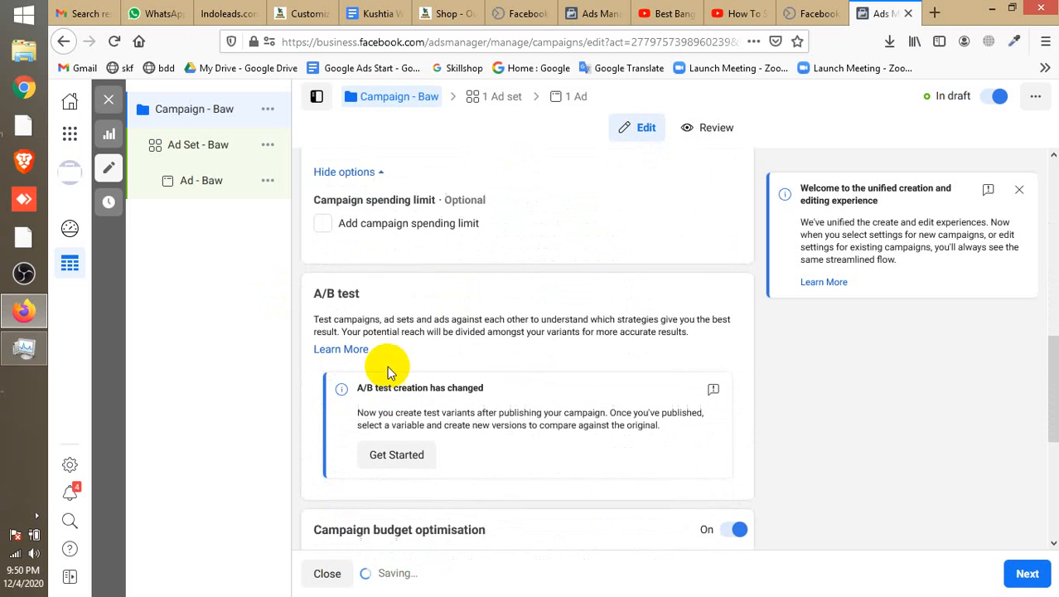
# - Reselect Engagement as the campaign objective and review the Post Engagement, Page Likes and Event Responses types
pyautogui.scroll(5, 502, 265)
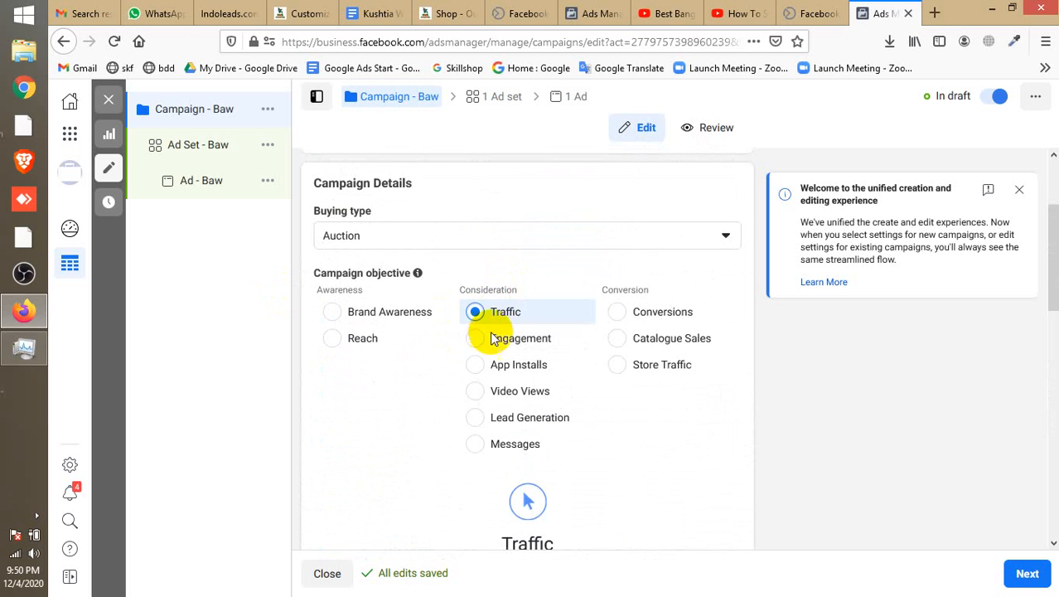
pyautogui.click(475, 338)
pyautogui.scroll(-1, 479, 348)
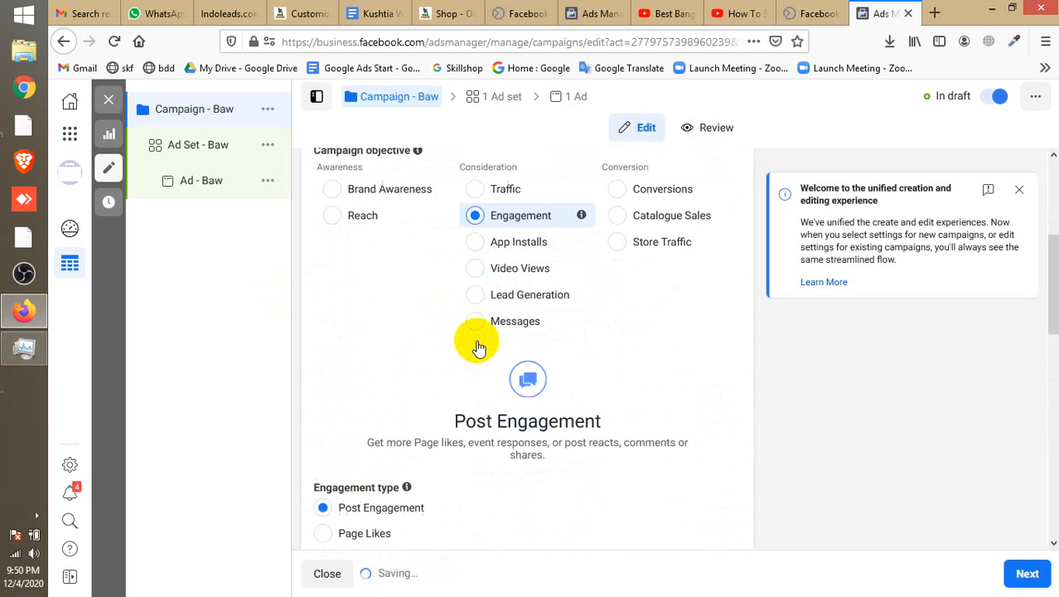
pyautogui.scroll(-3, 479, 348)
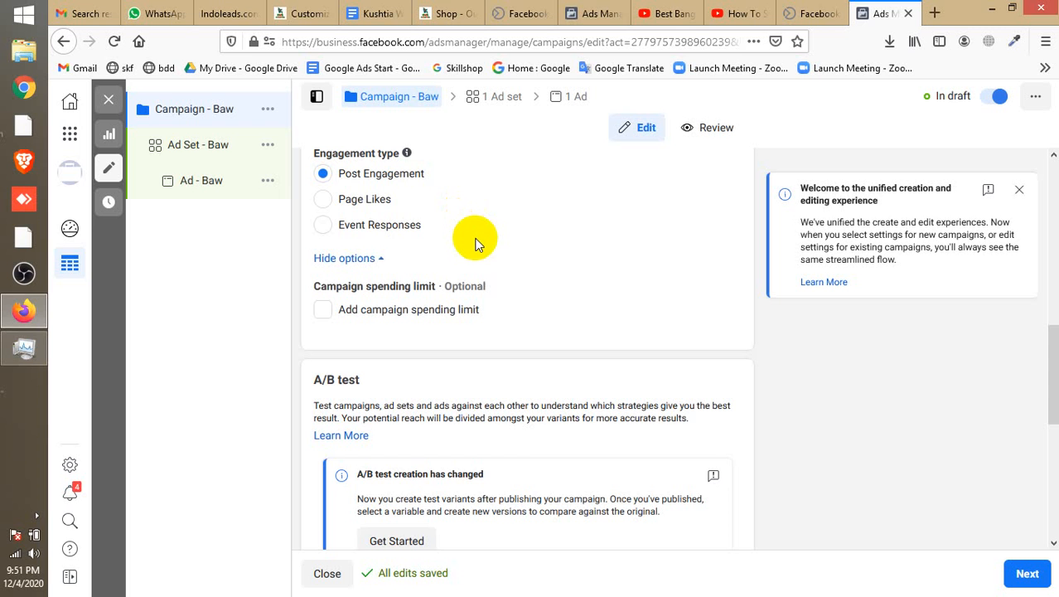
pyautogui.scroll(-1, 476, 236)
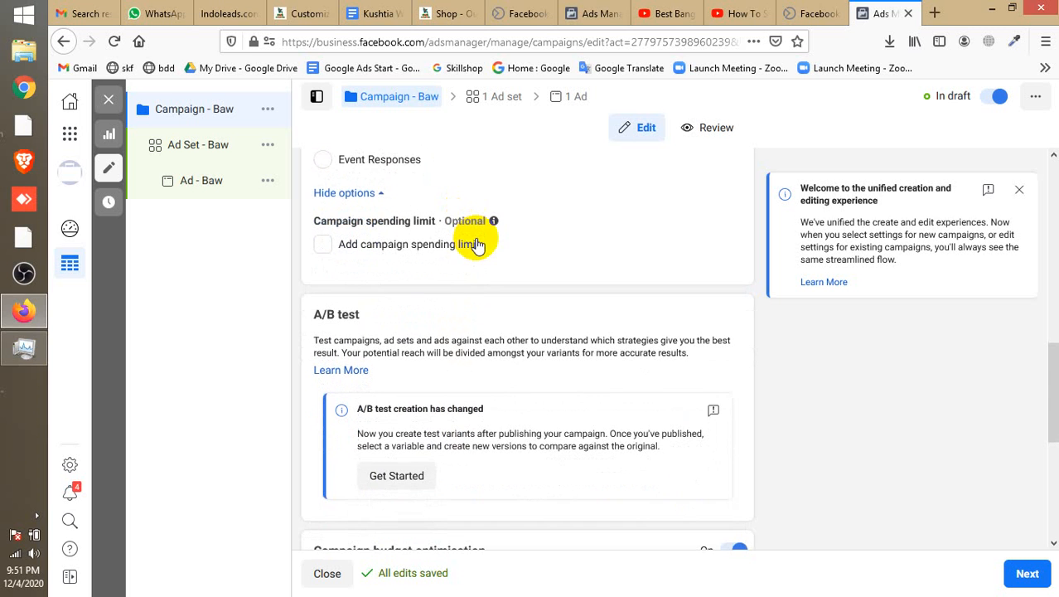
pyautogui.scroll(1, 479, 239)
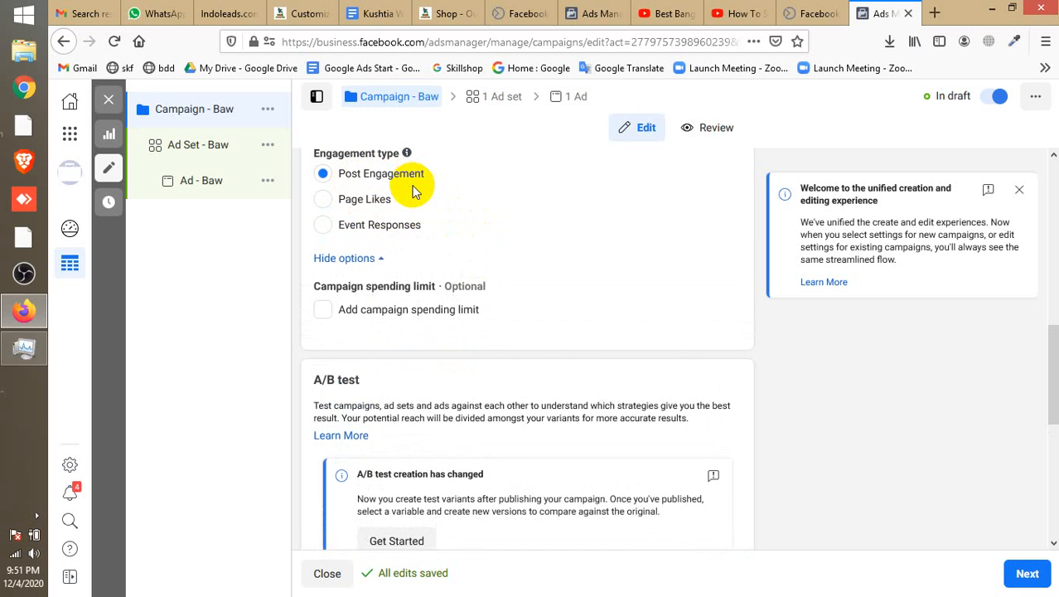
# - Check the budget type and bid strategy choices for the Engagement objective, keeping Daily budget and Lowest cost
pyautogui.scroll(-5, 417, 190)
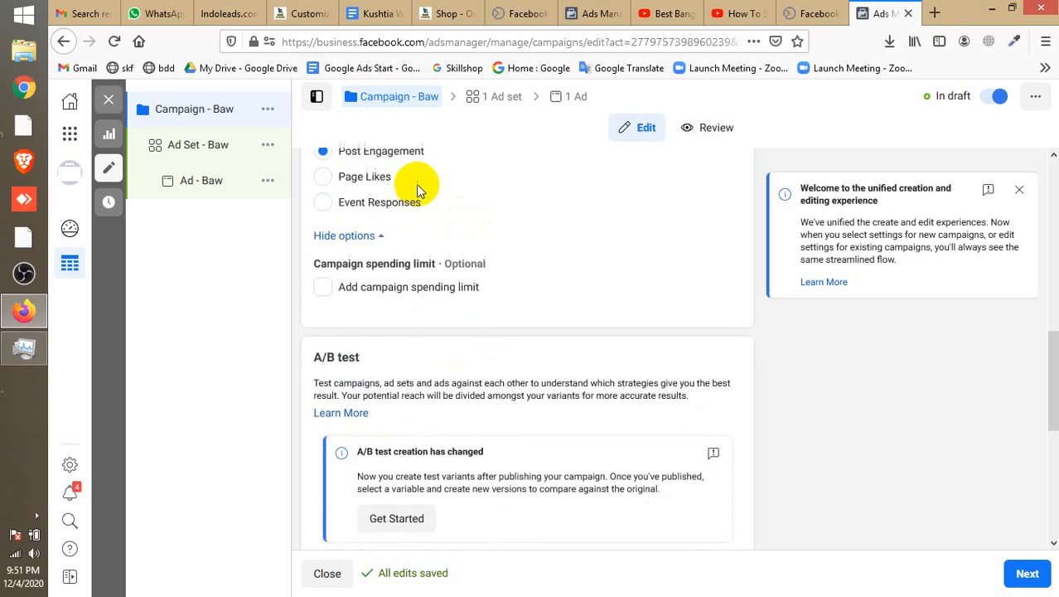
pyautogui.scroll(-3, 445, 207)
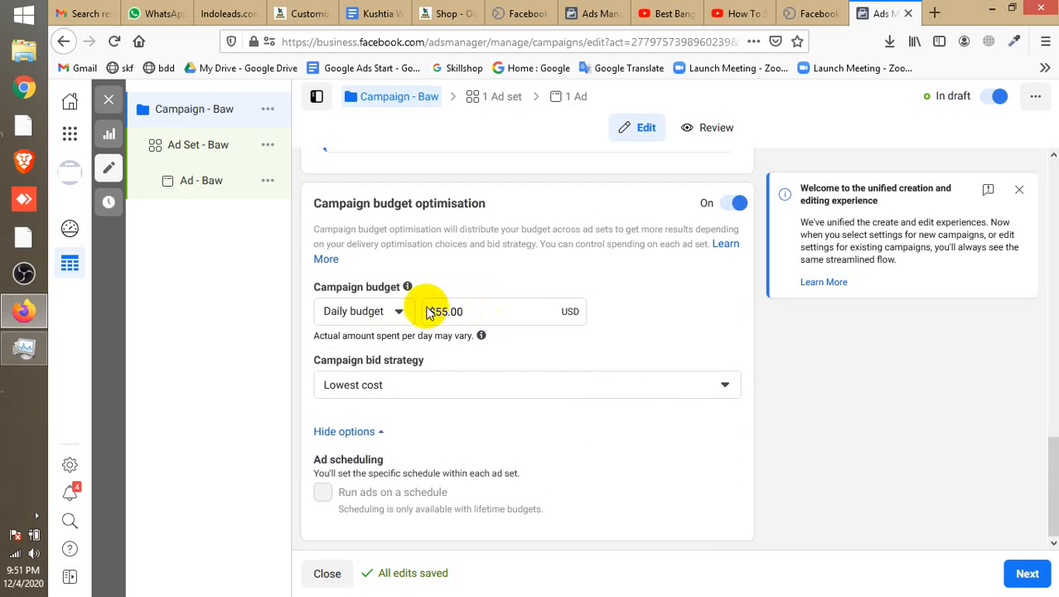
pyautogui.click(395, 311)
pyautogui.click(395, 319)
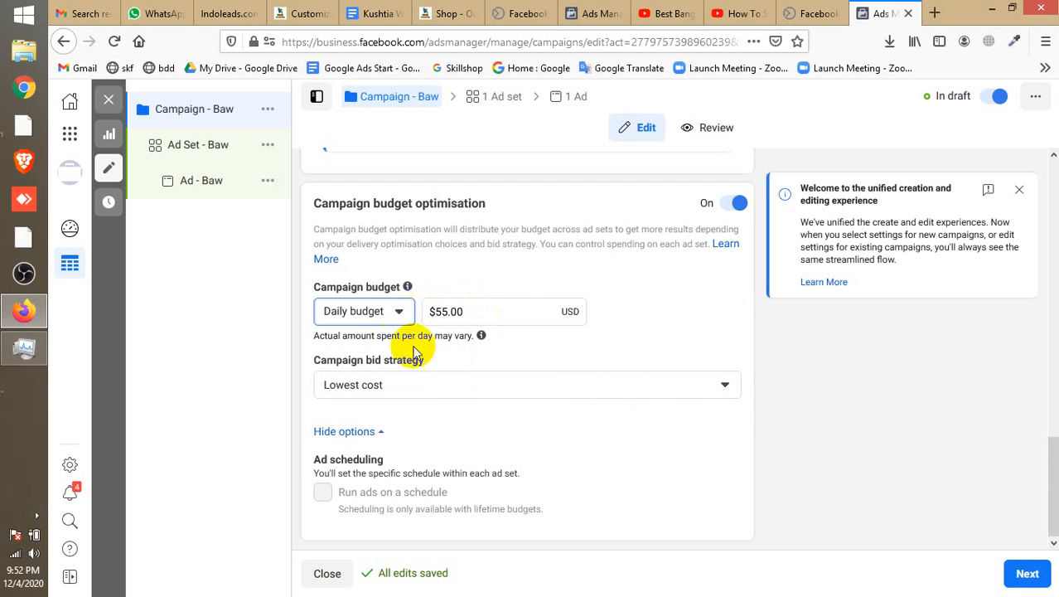
pyautogui.click(467, 387)
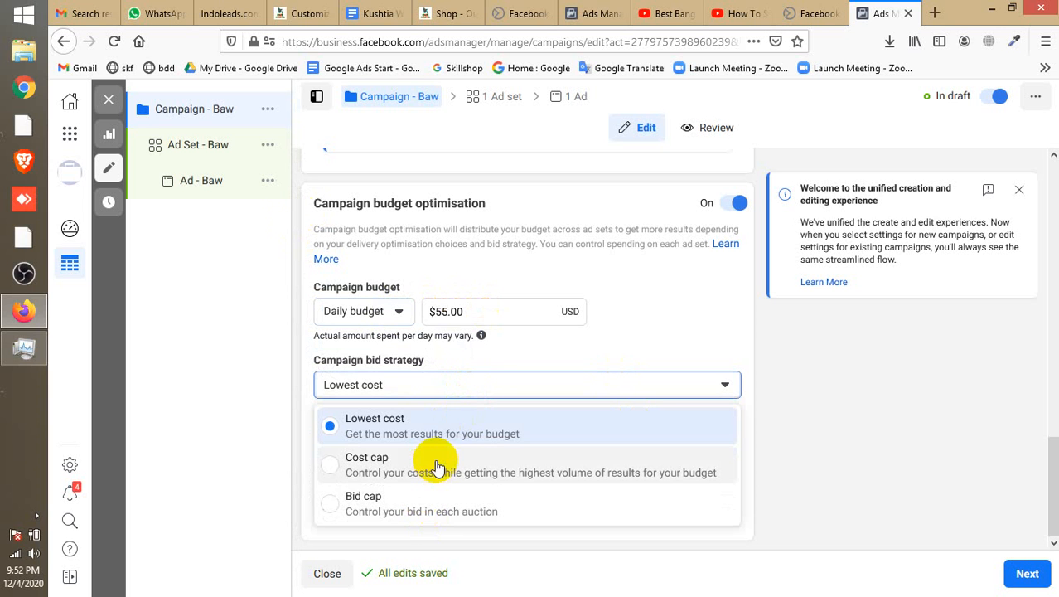
pyautogui.click(557, 378)
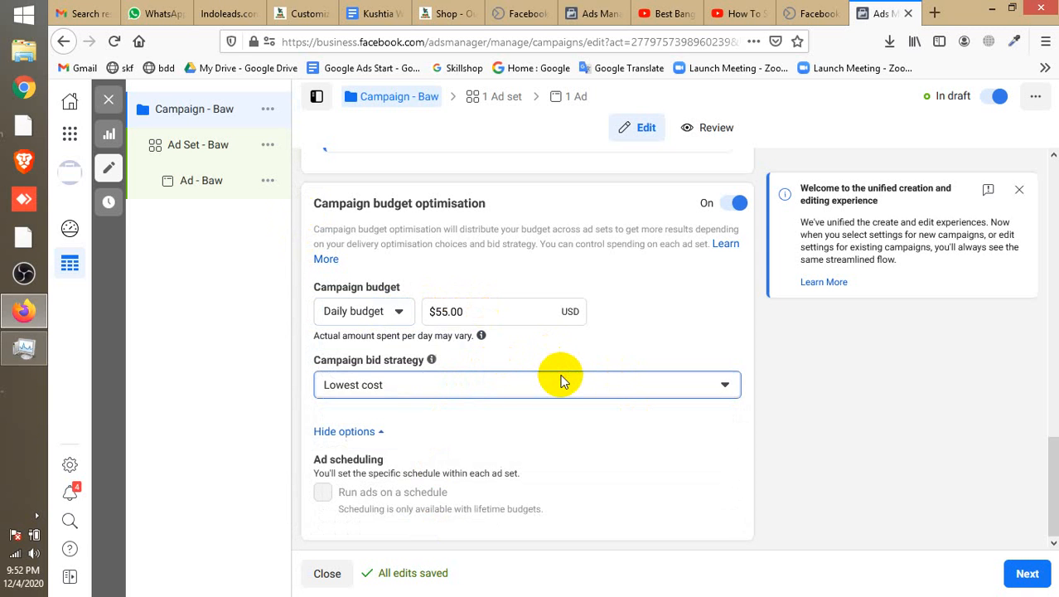
# - Change the campaign objective to App Installs under Consideration and review its campaign type options
pyautogui.scroll(10, 558, 375)
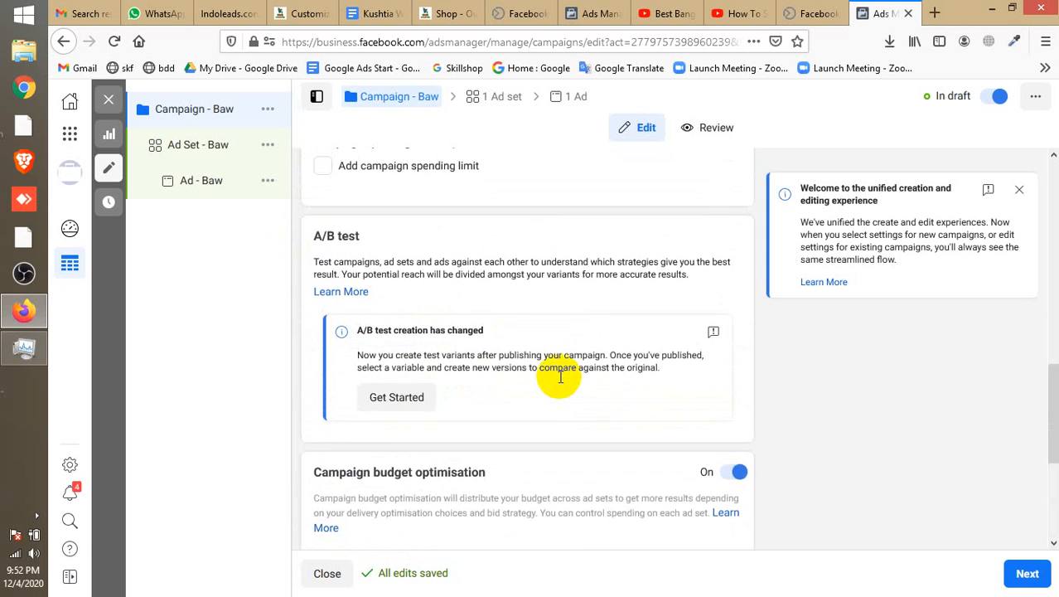
pyautogui.scroll(1, 561, 377)
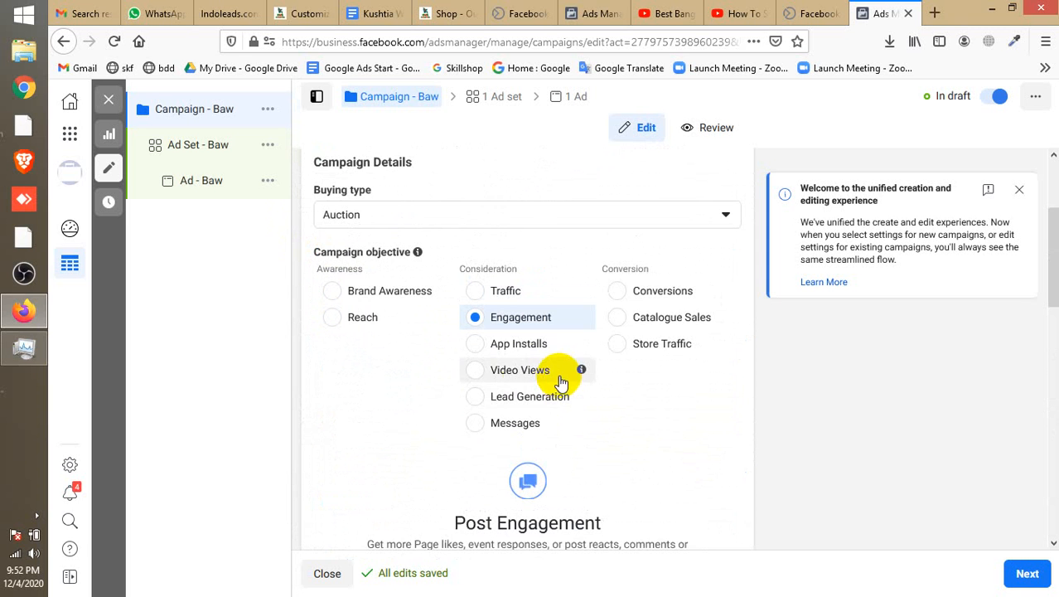
pyautogui.click(474, 345)
pyautogui.scroll(-5, 479, 367)
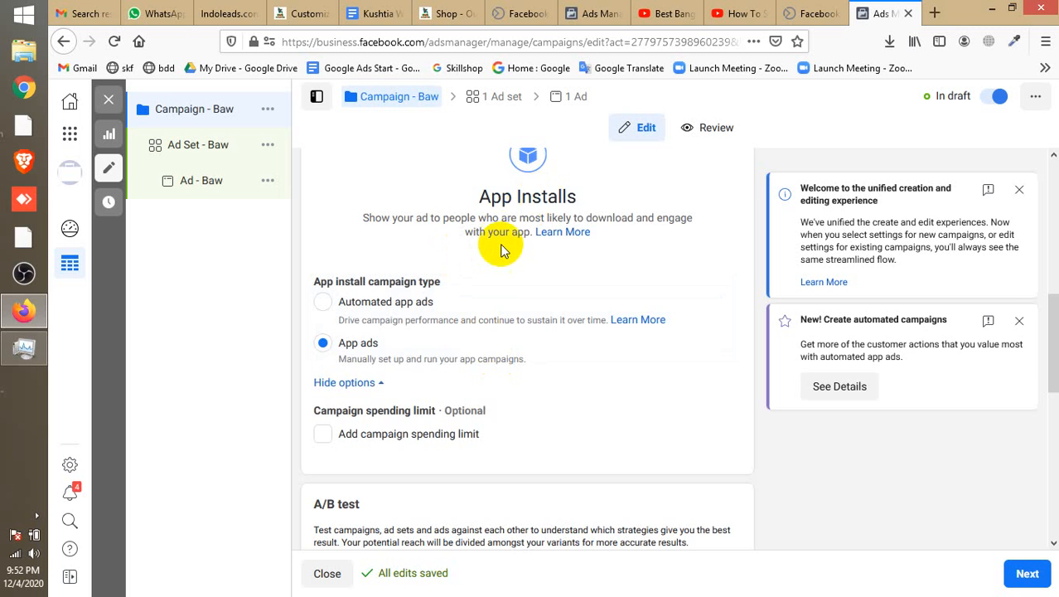
# - Examine the bid strategy choices for the App Installs objective, including the explanation for the Minimum ROAS option
pyautogui.scroll(-6, 464, 265)
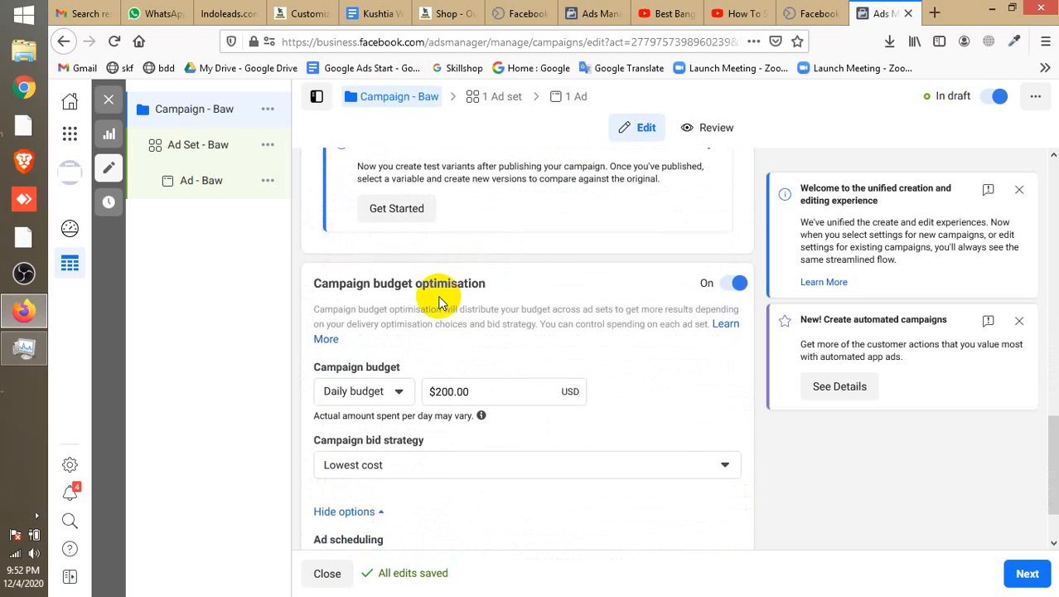
pyautogui.scroll(-2, 439, 303)
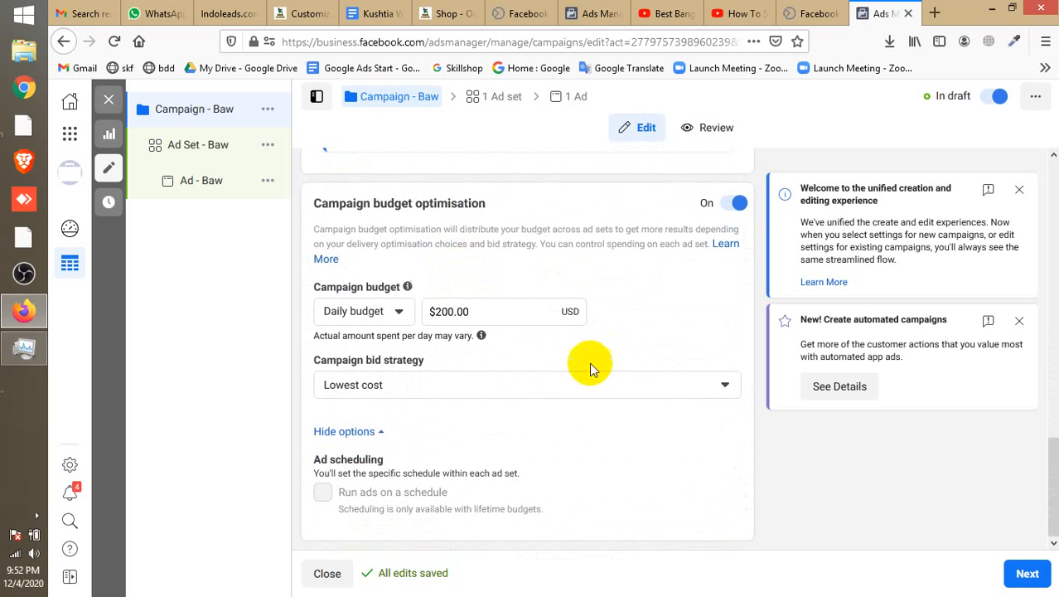
pyautogui.click(425, 383)
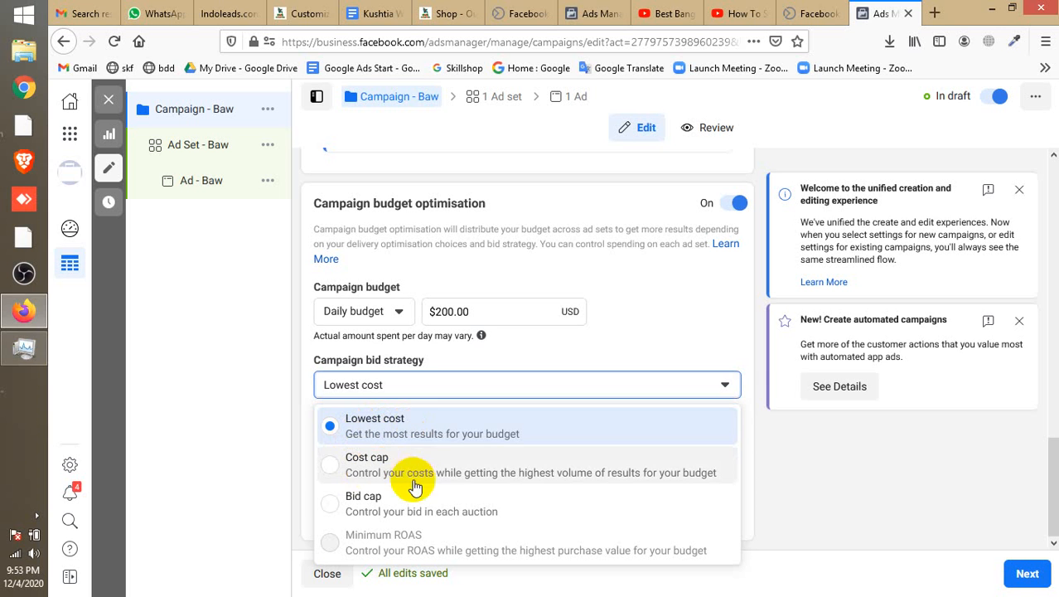
pyautogui.moveTo(355, 537)
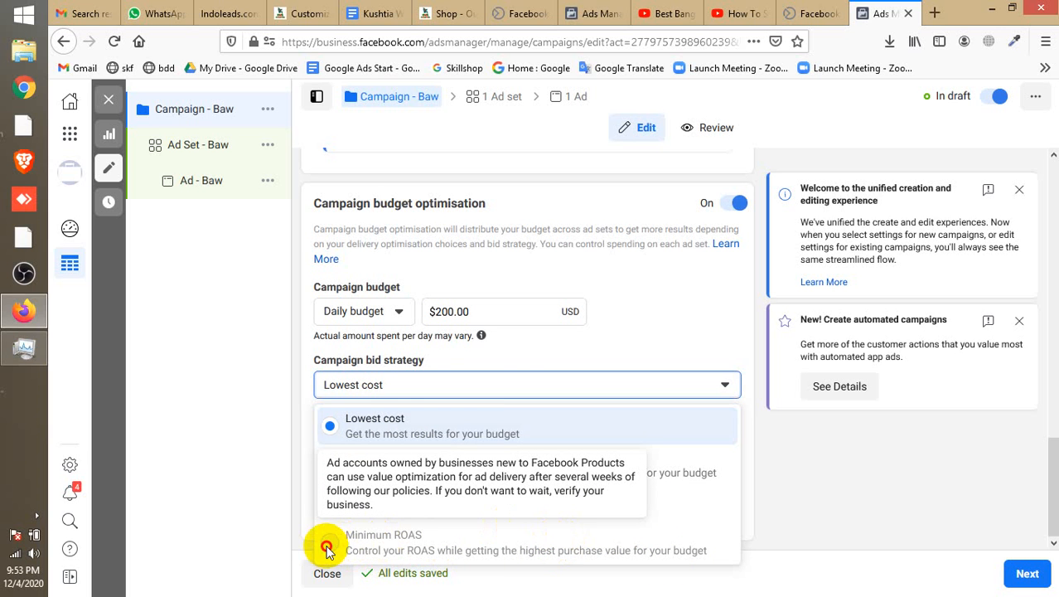
pyautogui.scroll(1, 619, 320)
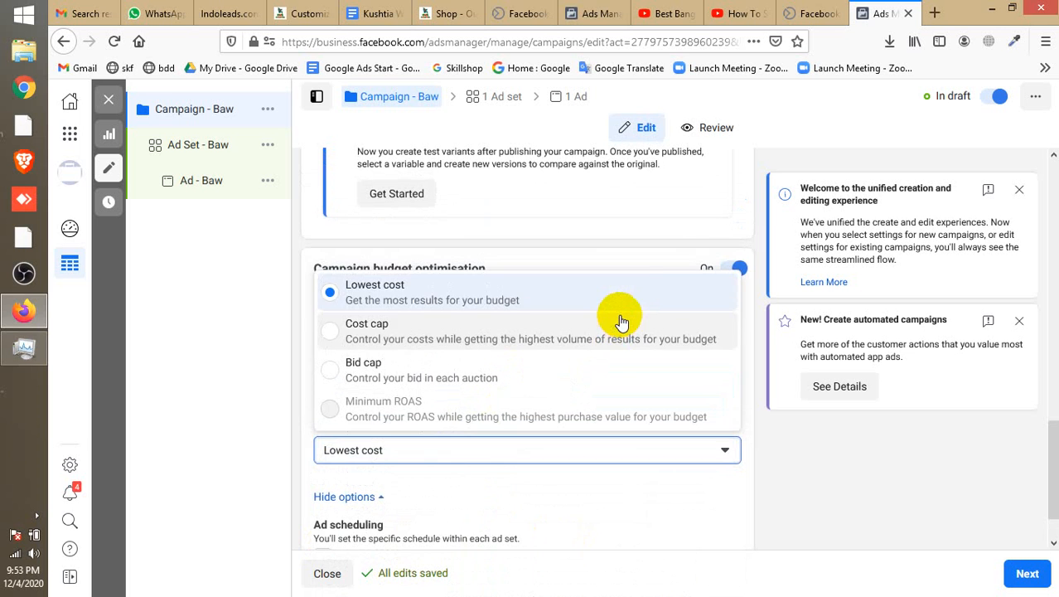
pyautogui.scroll(5, 701, 240)
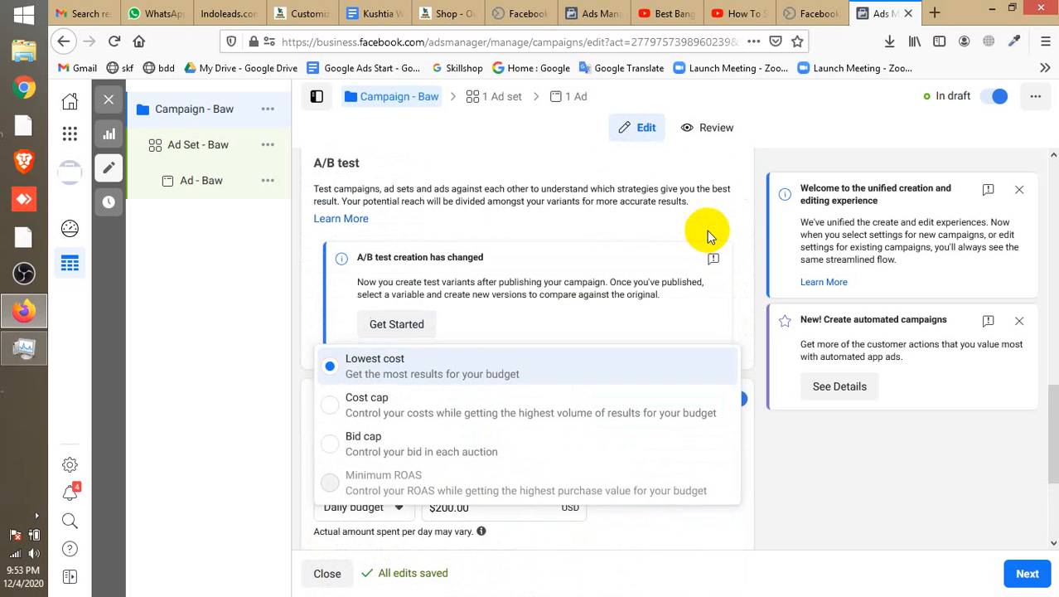
# - Change the campaign objective to Video Views under Consideration
pyautogui.scroll(5, 726, 258)
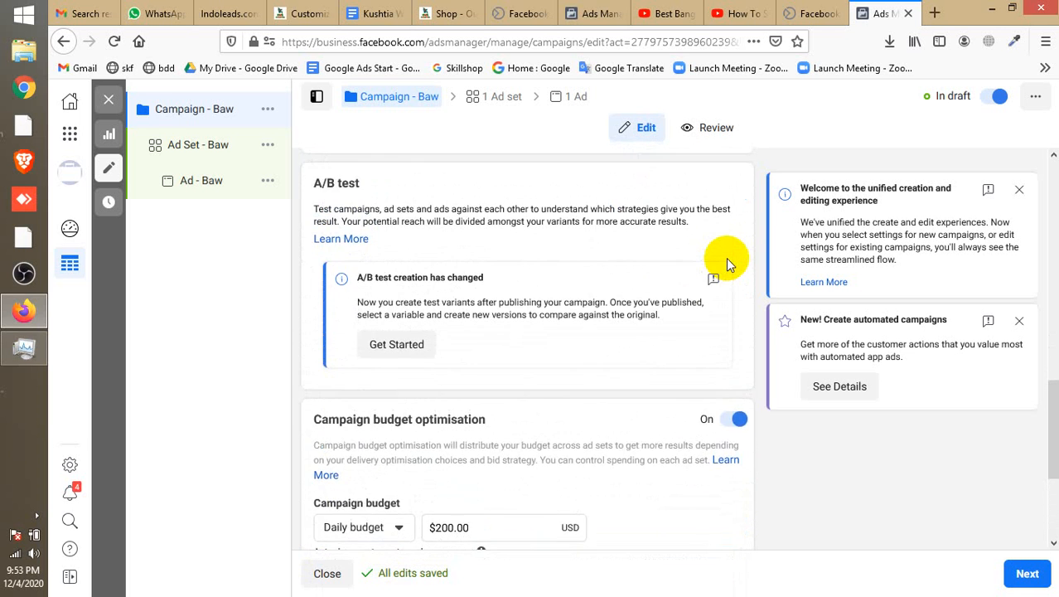
pyautogui.scroll(10, 726, 257)
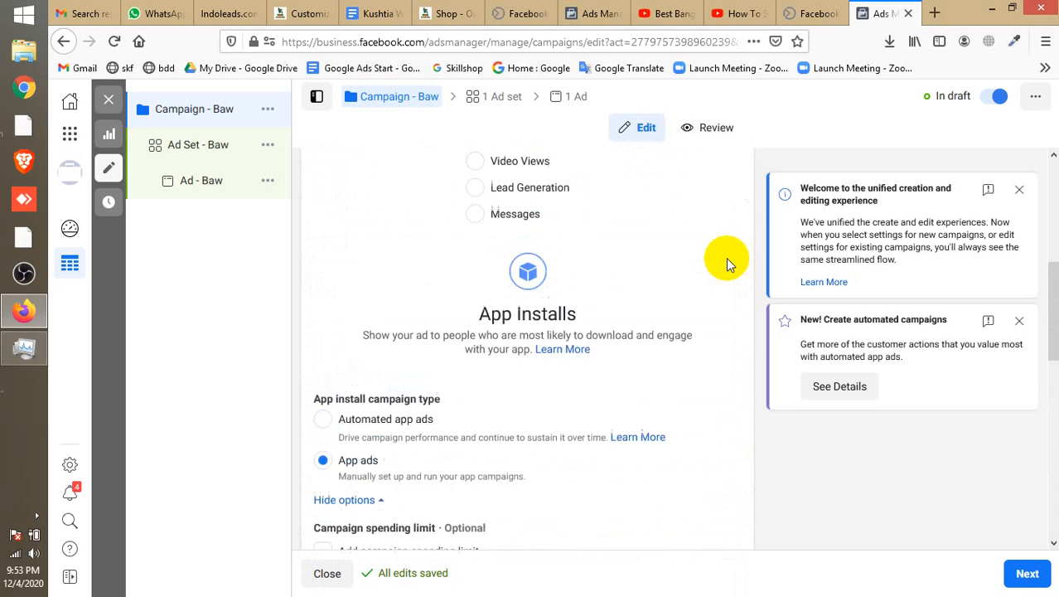
pyautogui.scroll(-3, 727, 258)
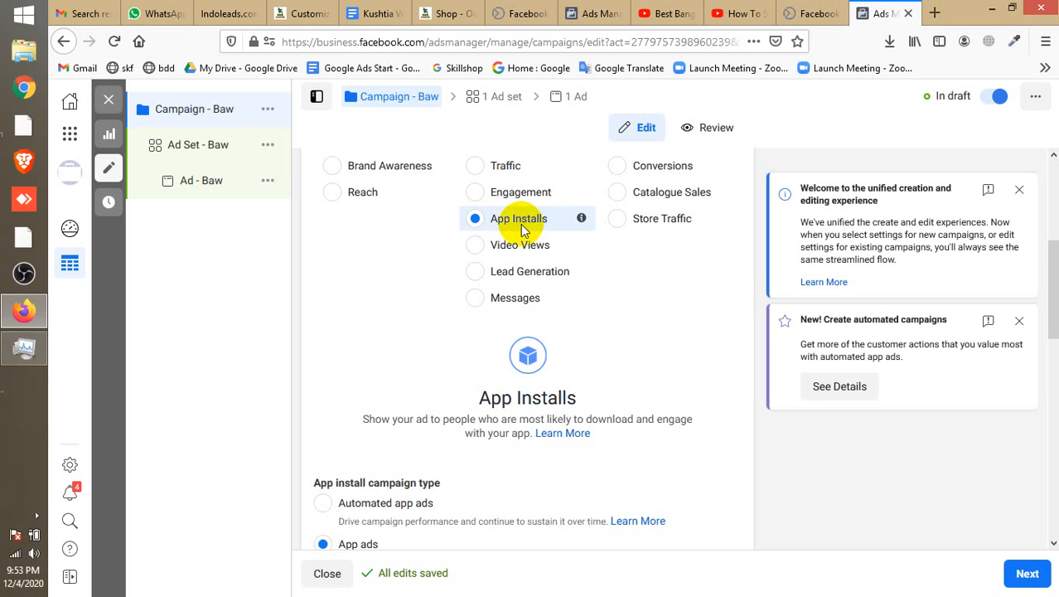
pyautogui.click(475, 245)
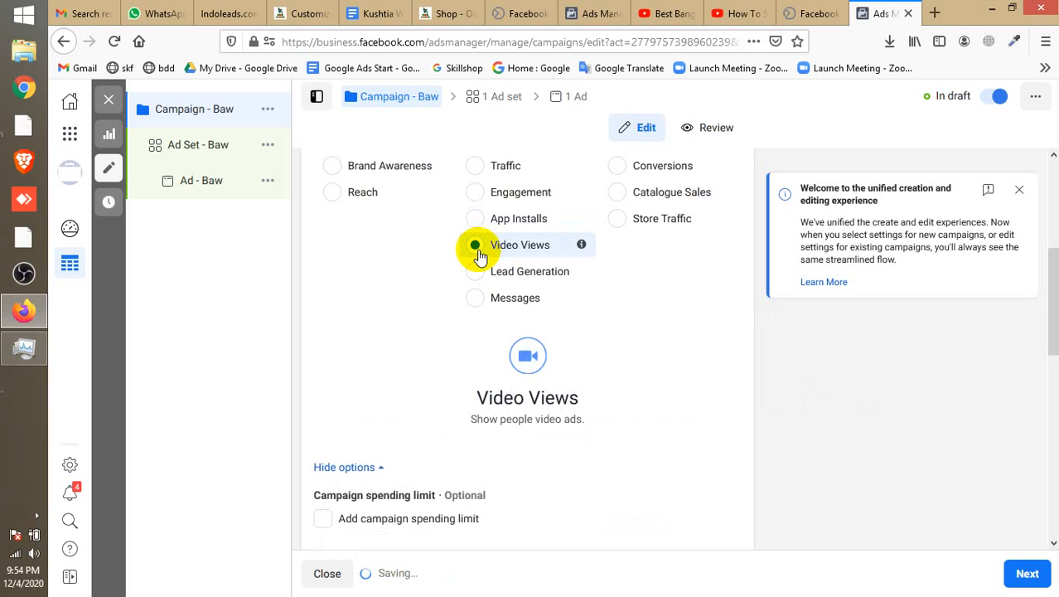
# - Review the campaign budget optimisation settings for the Video Views objective, including the explanation of how daily spending may vary
pyautogui.scroll(-1, 440, 323)
pyautogui.scroll(-4, 442, 314)
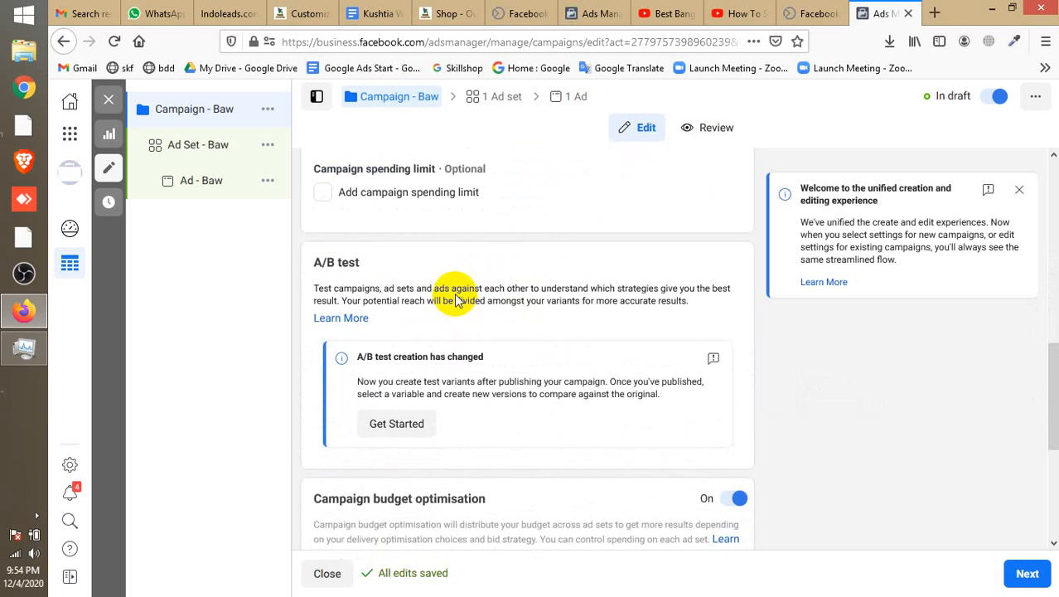
pyautogui.scroll(-3, 455, 300)
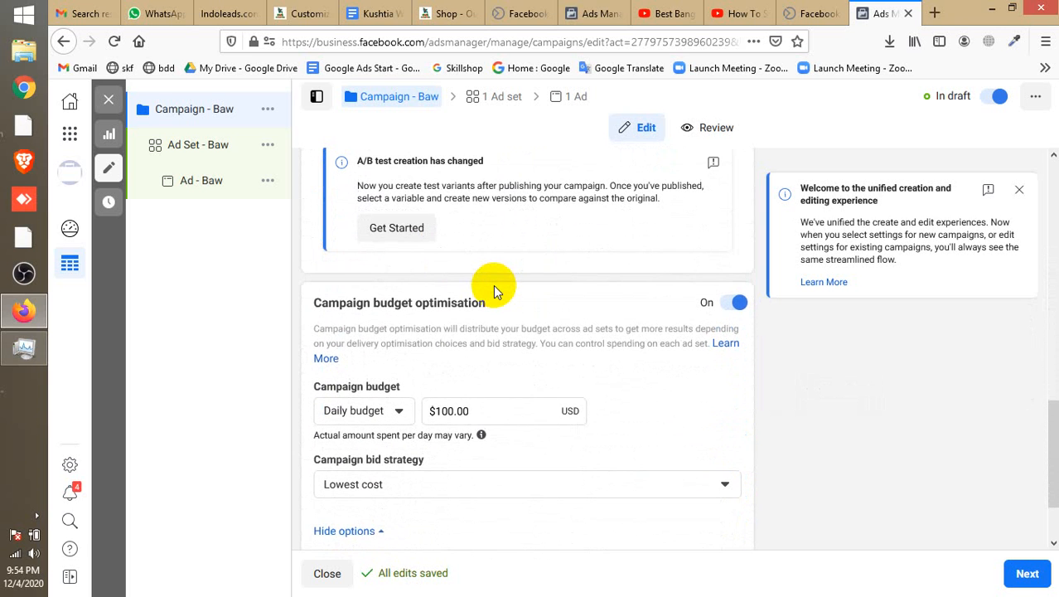
pyautogui.scroll(-1, 494, 287)
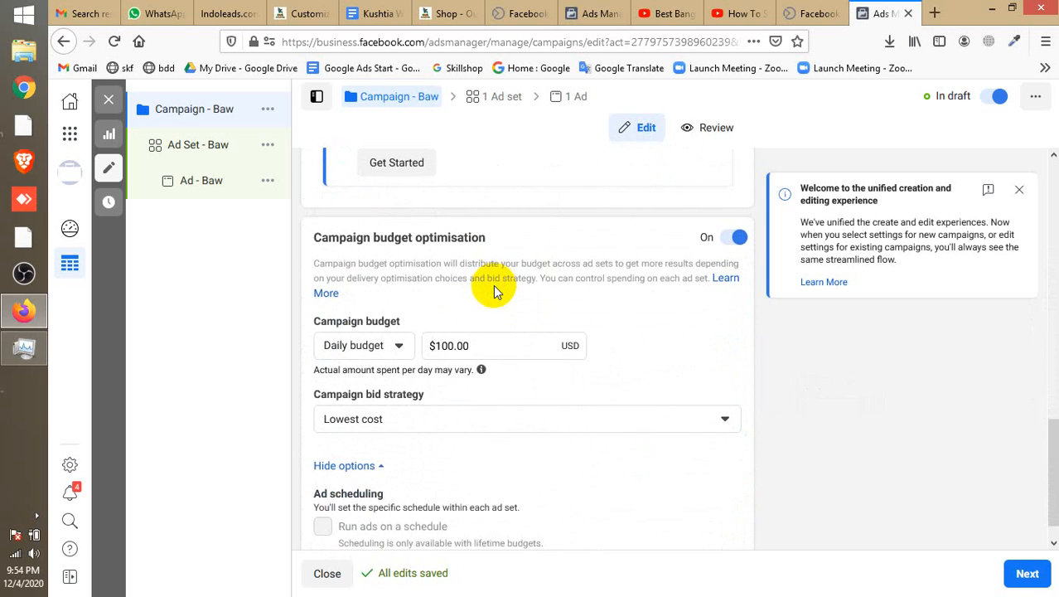
pyautogui.scroll(-1, 494, 287)
pyautogui.moveTo(482, 337)
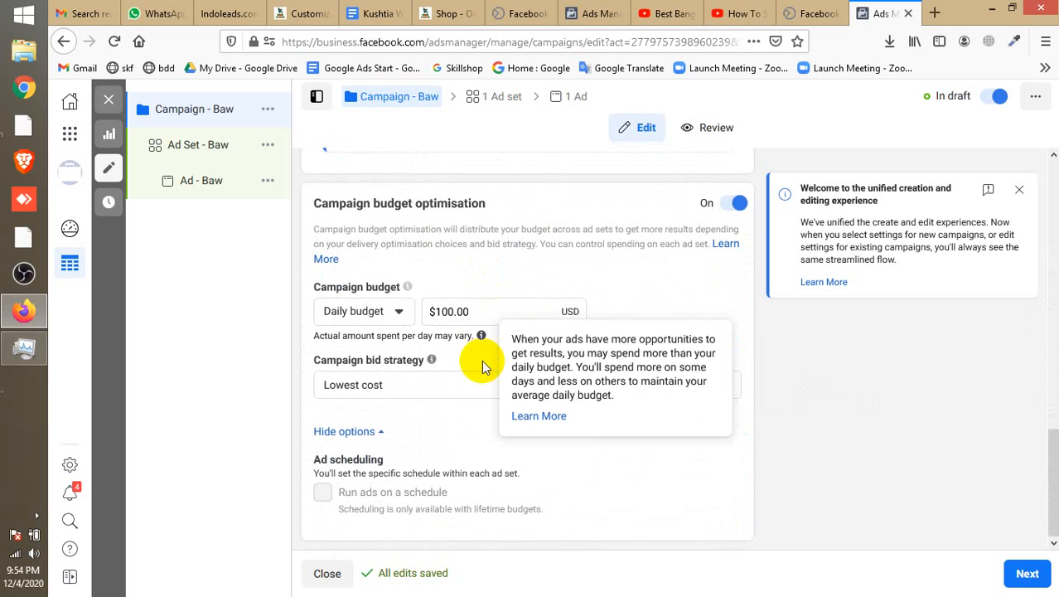
# - Recheck the Video Views objective description and examine its campaign bid strategy choices
pyautogui.scroll(4, 572, 253)
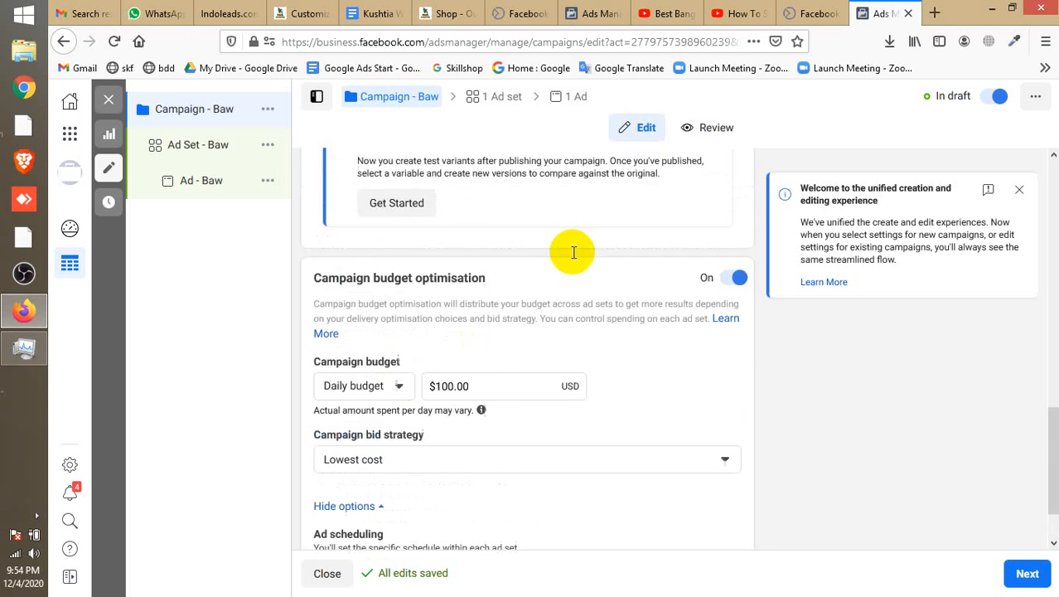
pyautogui.scroll(5, 572, 257)
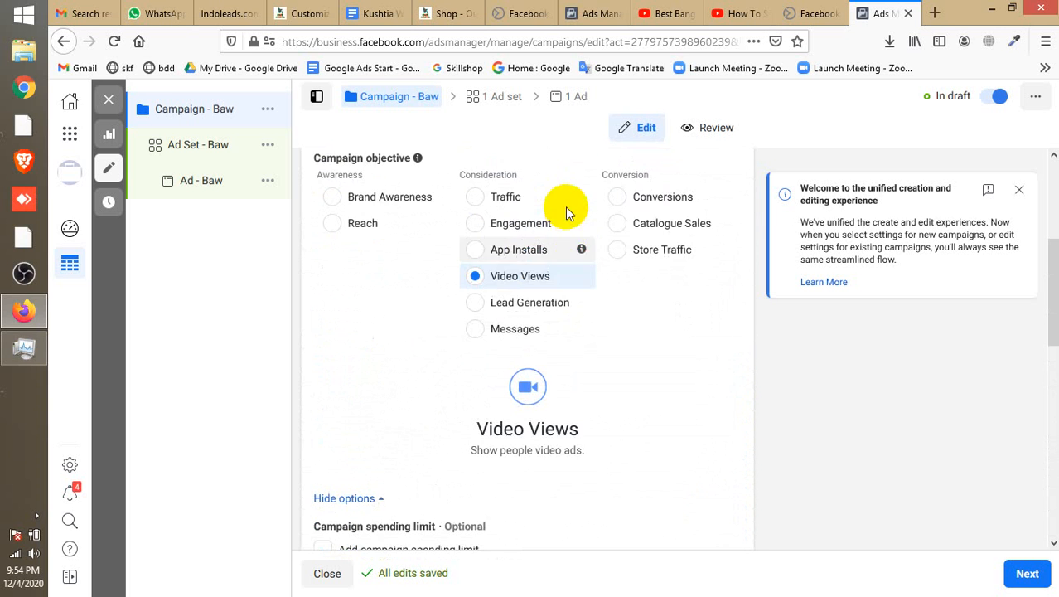
pyautogui.scroll(-7, 529, 336)
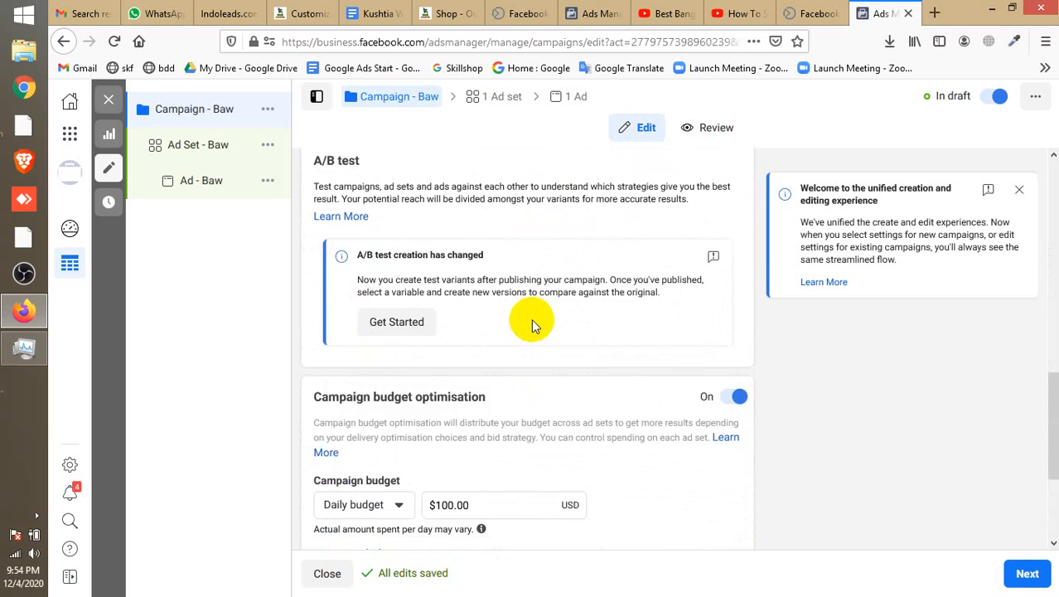
pyautogui.scroll(-2, 532, 319)
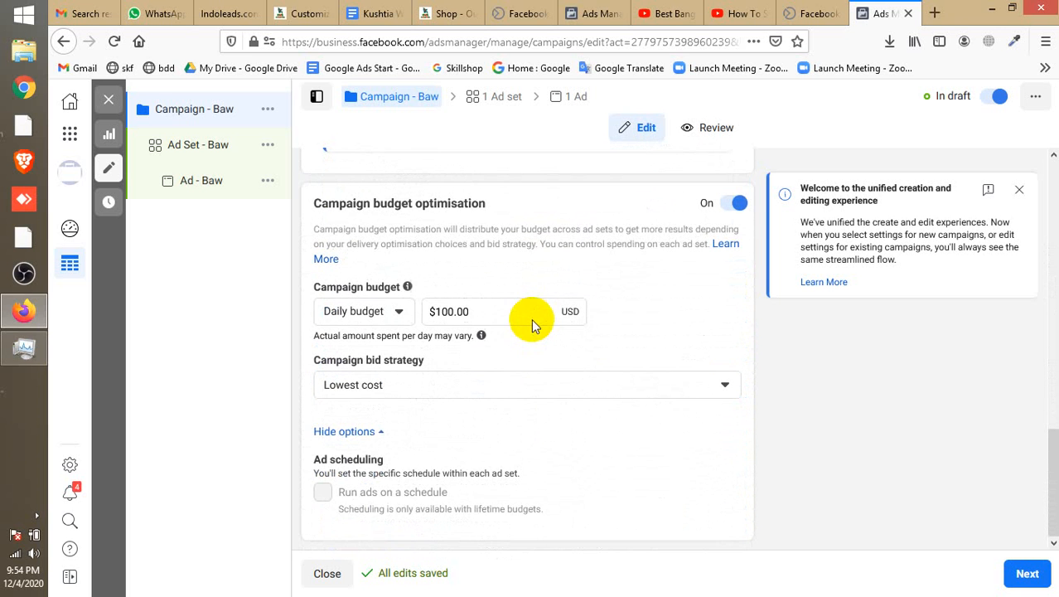
pyautogui.click(432, 385)
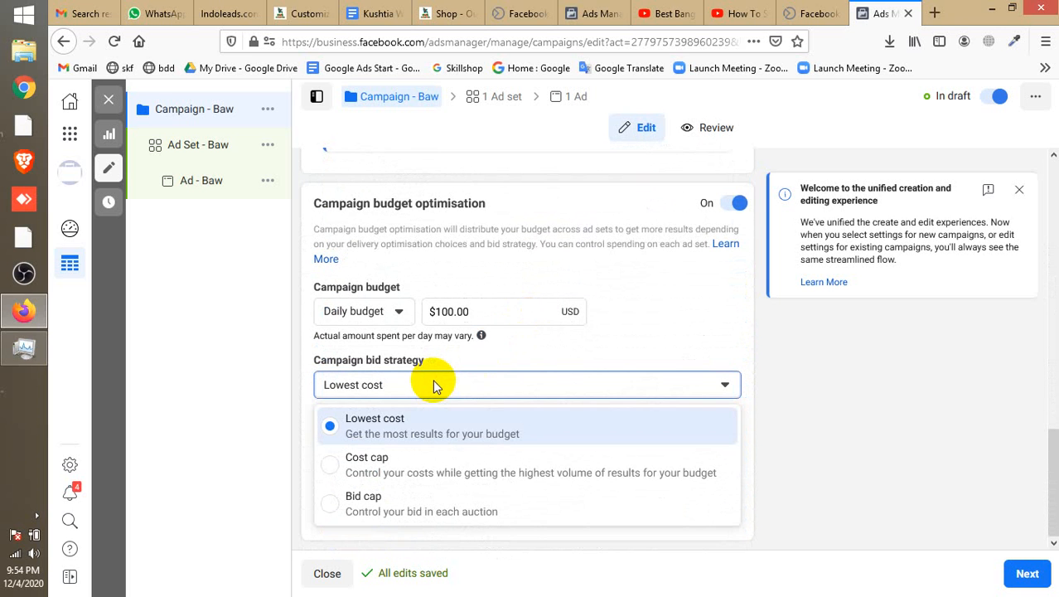
# - Switch the campaign objective from Video Views to Lead Generation
pyautogui.scroll(6, 574, 332)
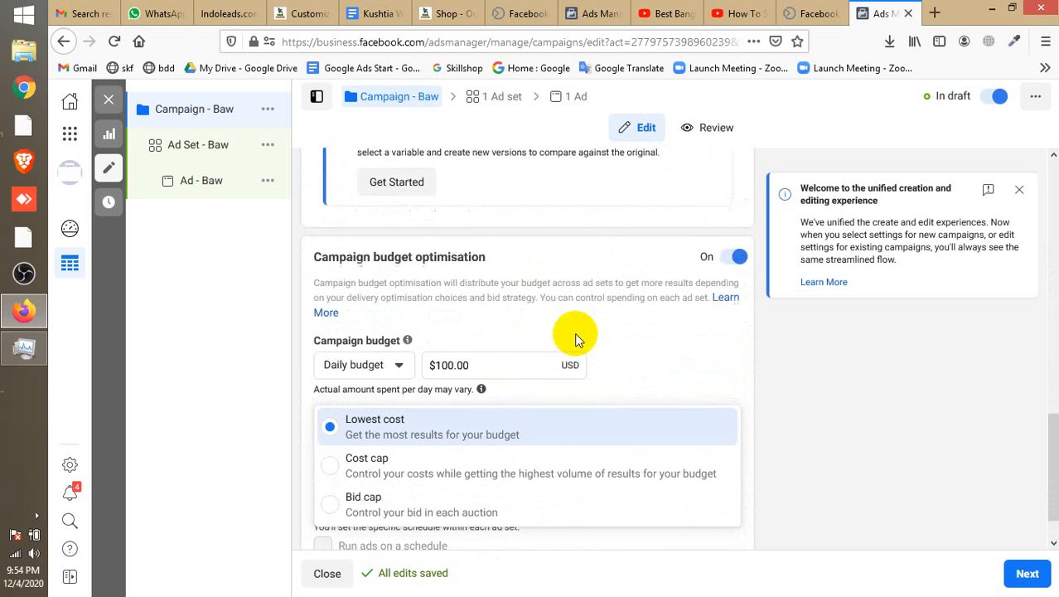
pyautogui.scroll(2, 585, 318)
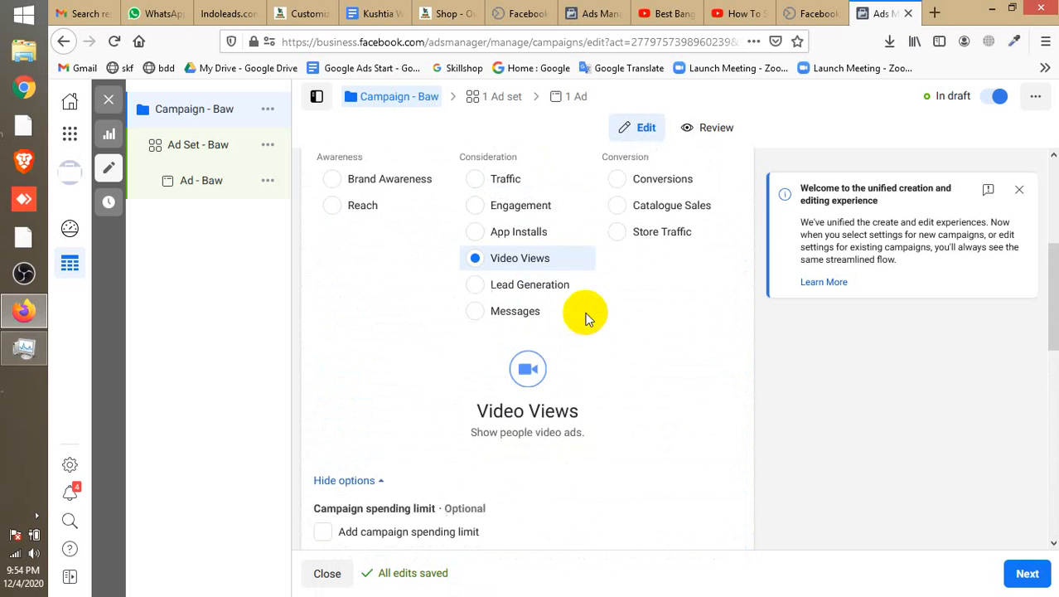
pyautogui.scroll(-1, 483, 371)
pyautogui.click(513, 196)
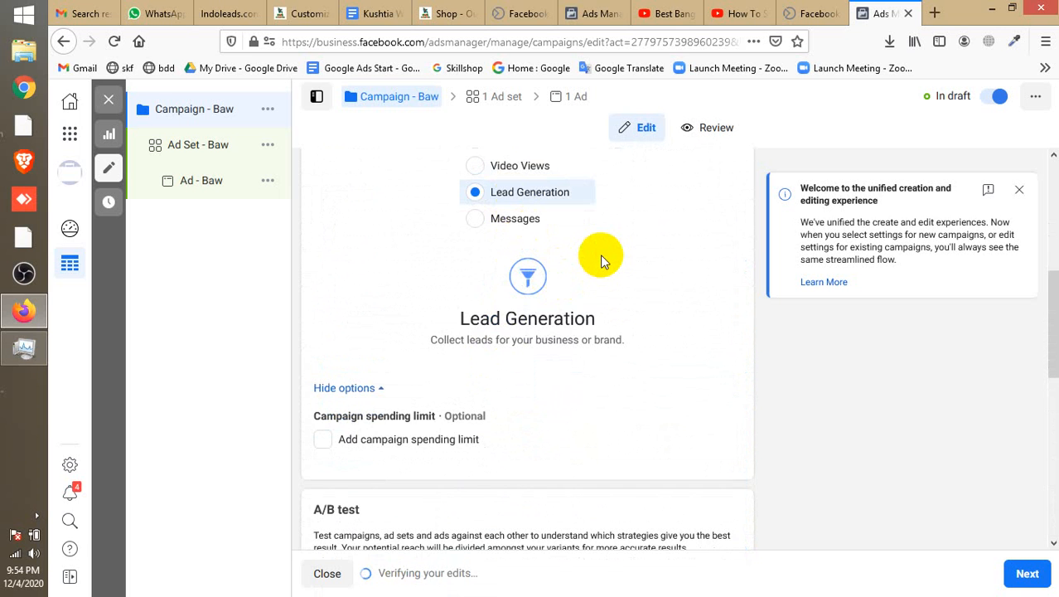
# - Review the campaign budget settings and the bid strategy choices for the Lead Generation objective
pyautogui.scroll(-2, 601, 254)
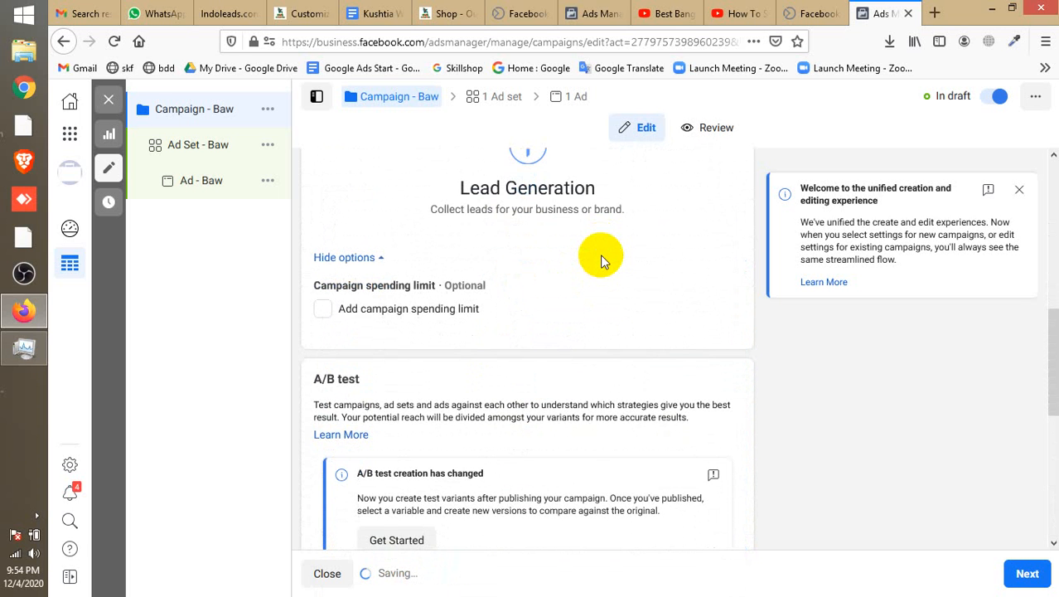
pyautogui.scroll(-2, 601, 255)
pyautogui.scroll(-2, 600, 255)
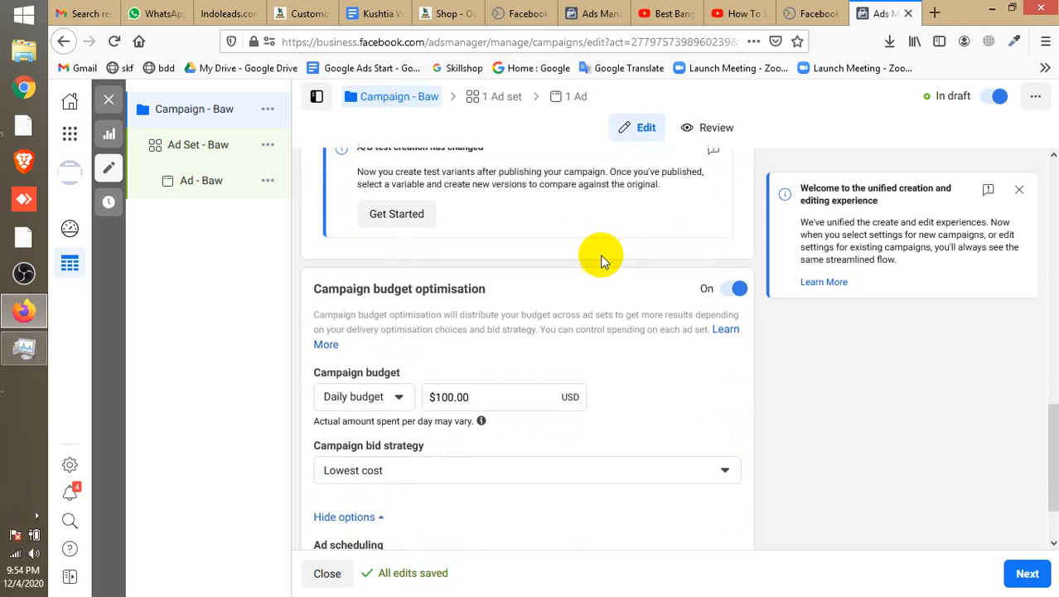
pyautogui.scroll(-1, 600, 254)
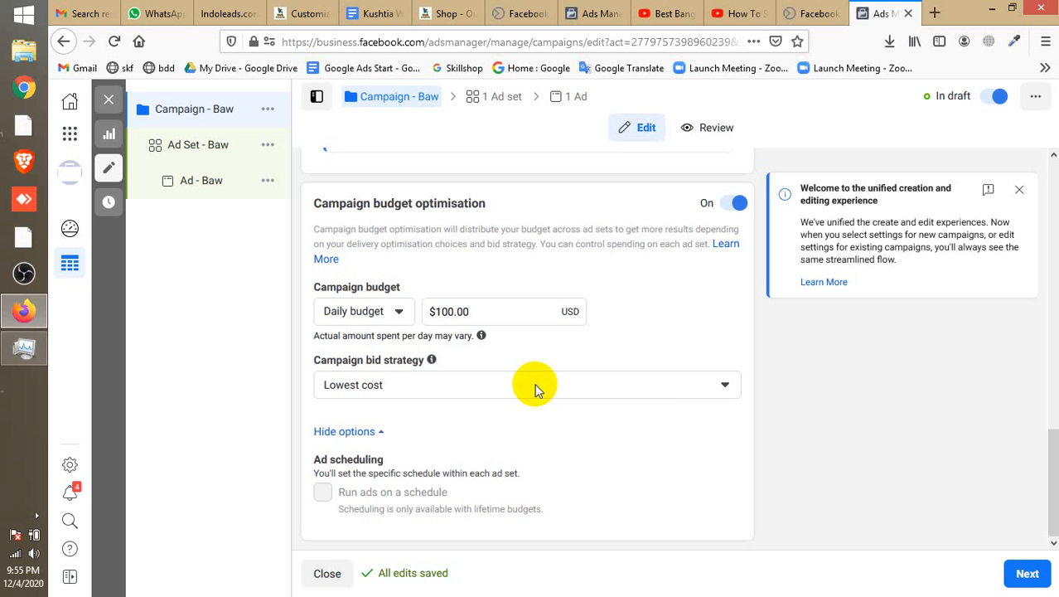
pyautogui.click(534, 386)
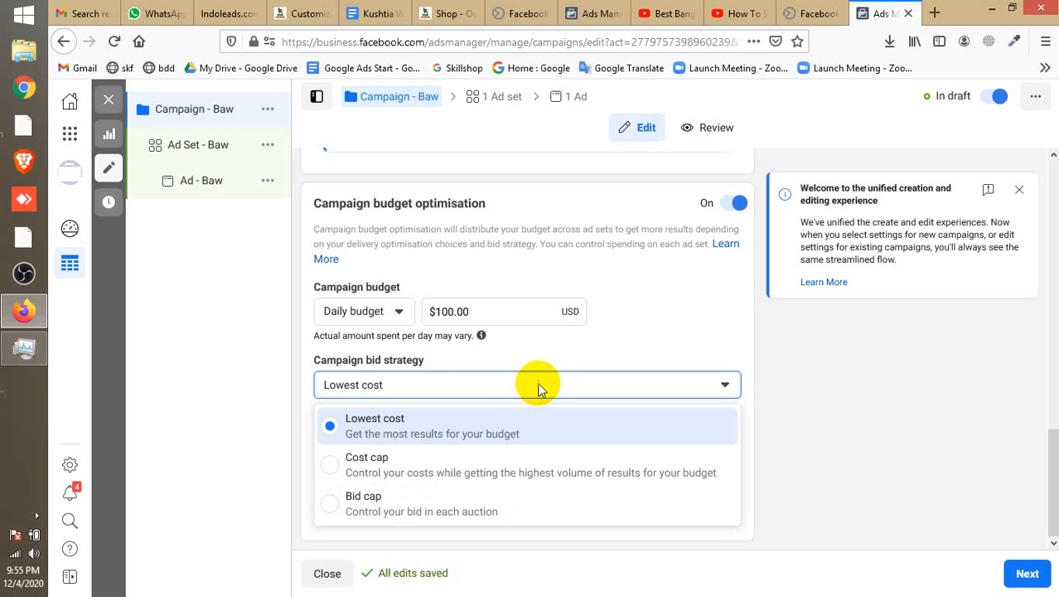
# - Set the campaign objective to Messages under Consideration
pyautogui.scroll(6, 521, 456)
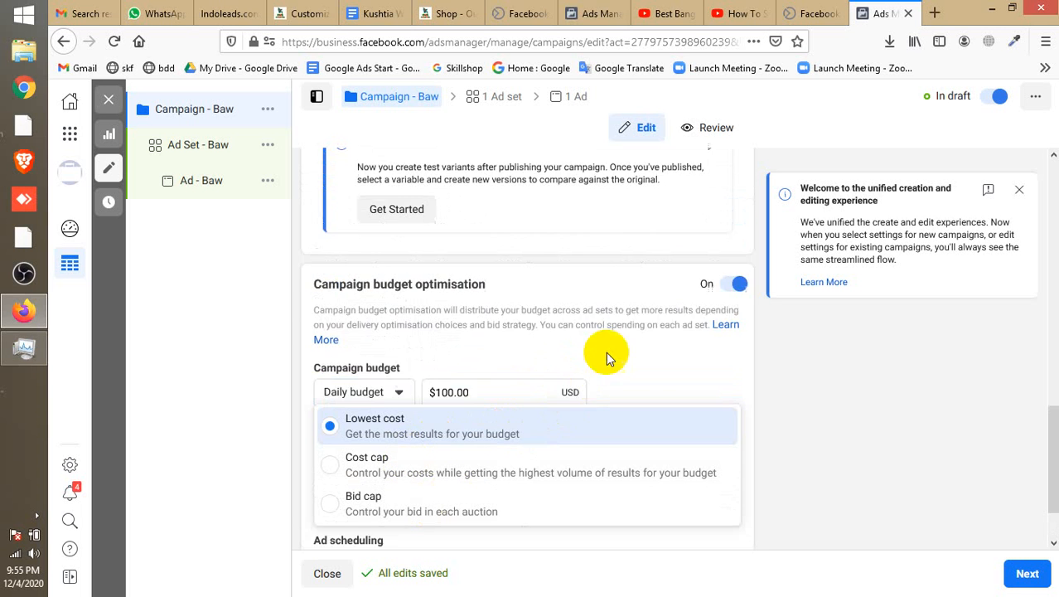
pyautogui.scroll(6, 676, 304)
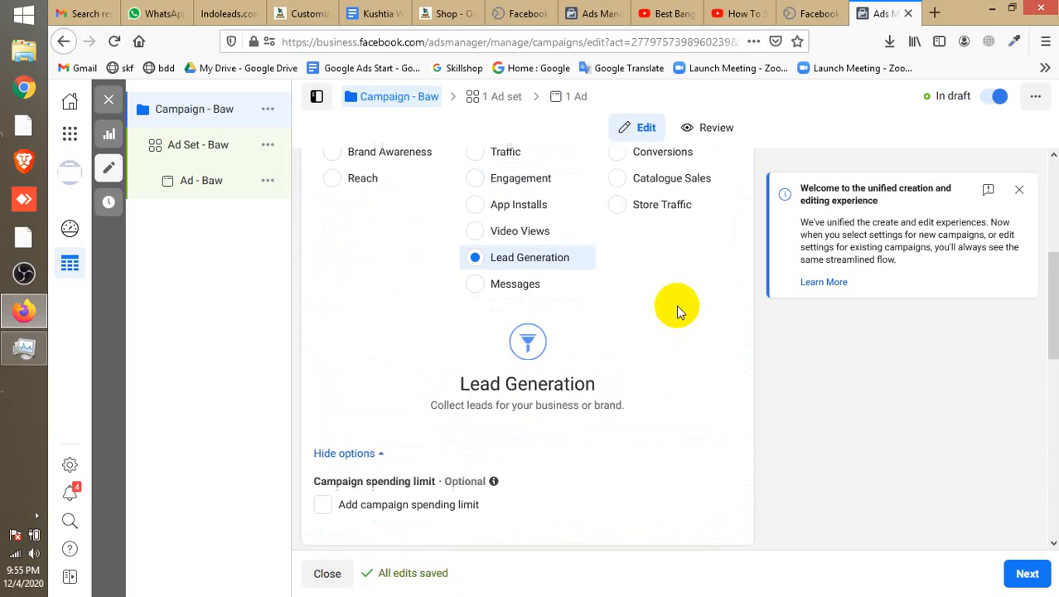
pyautogui.scroll(-3, 663, 311)
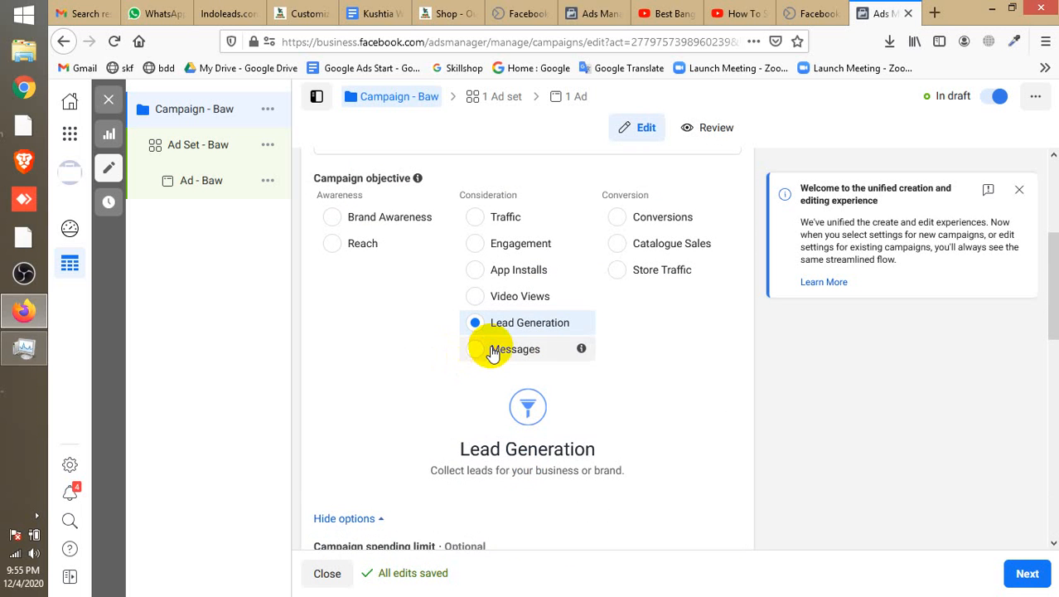
pyautogui.click(517, 355)
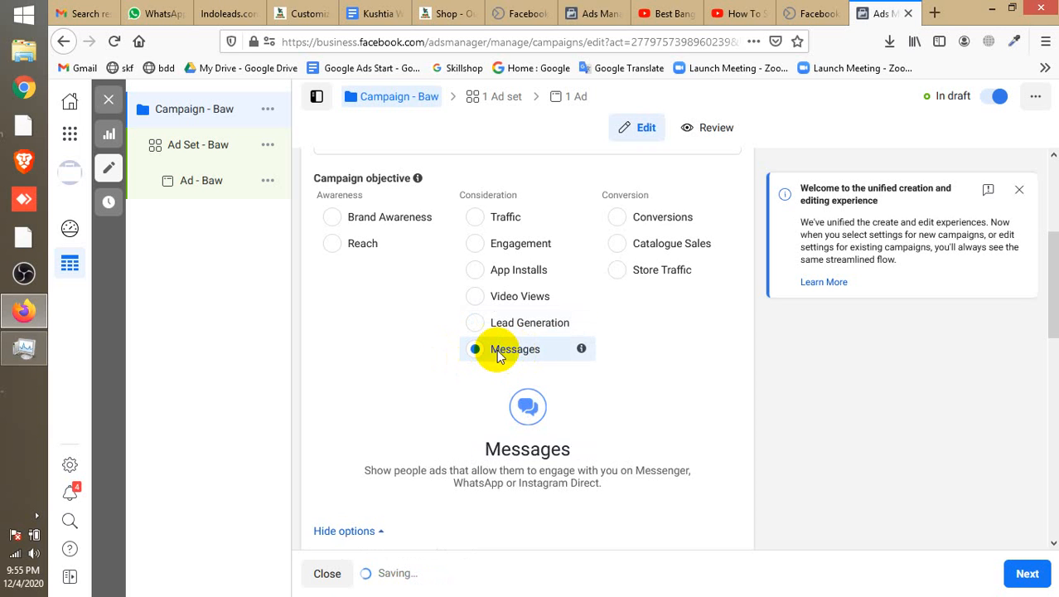
# - Check the budget settings and bid strategy choices for the Messages objective, keeping Lowest cost
pyautogui.scroll(-4, 521, 355)
pyautogui.scroll(-4, 534, 351)
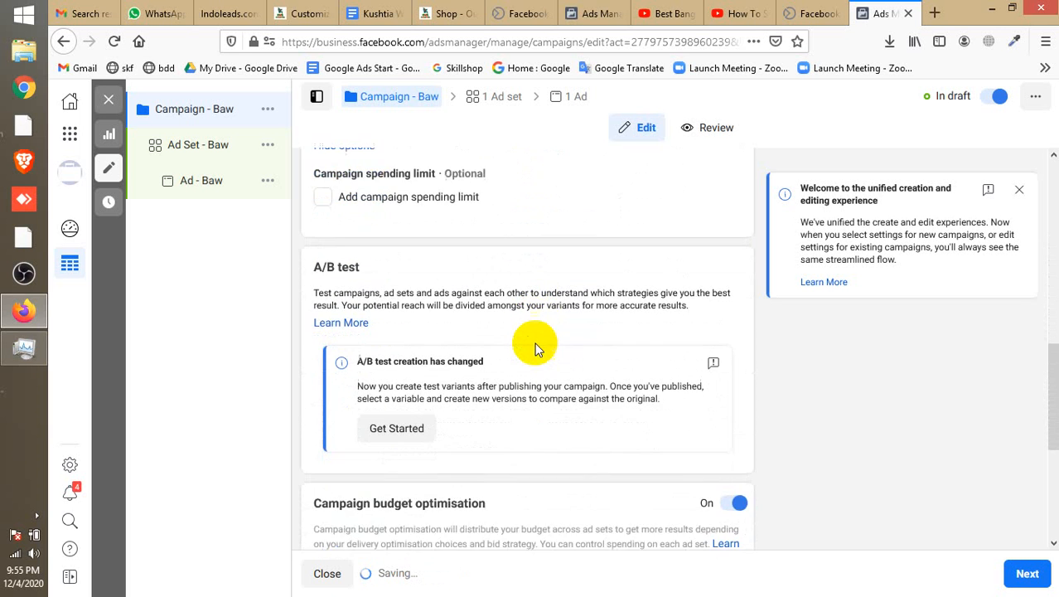
pyautogui.scroll(-1, 534, 346)
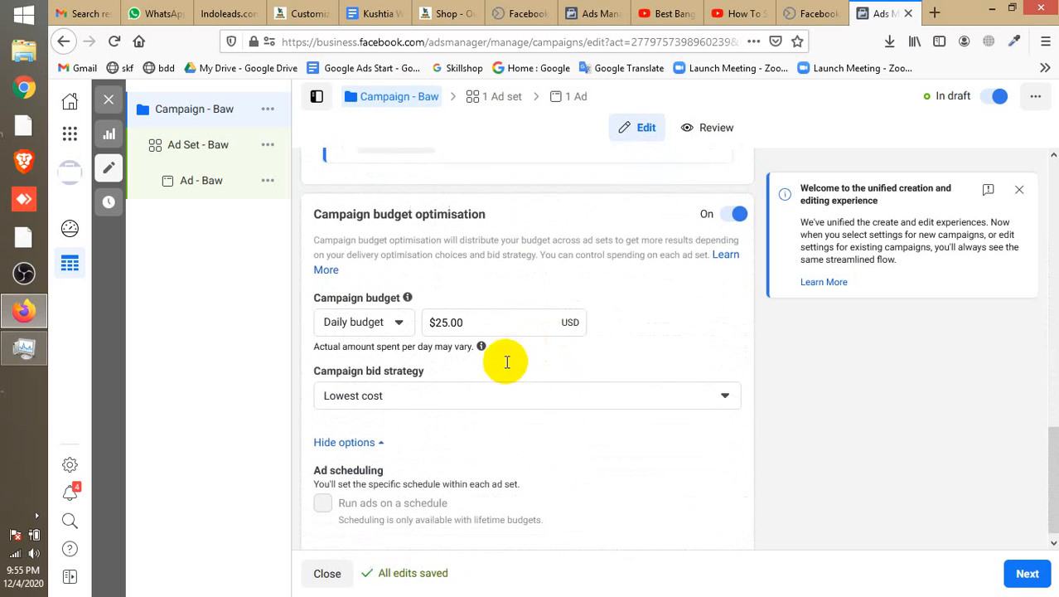
pyautogui.click(417, 385)
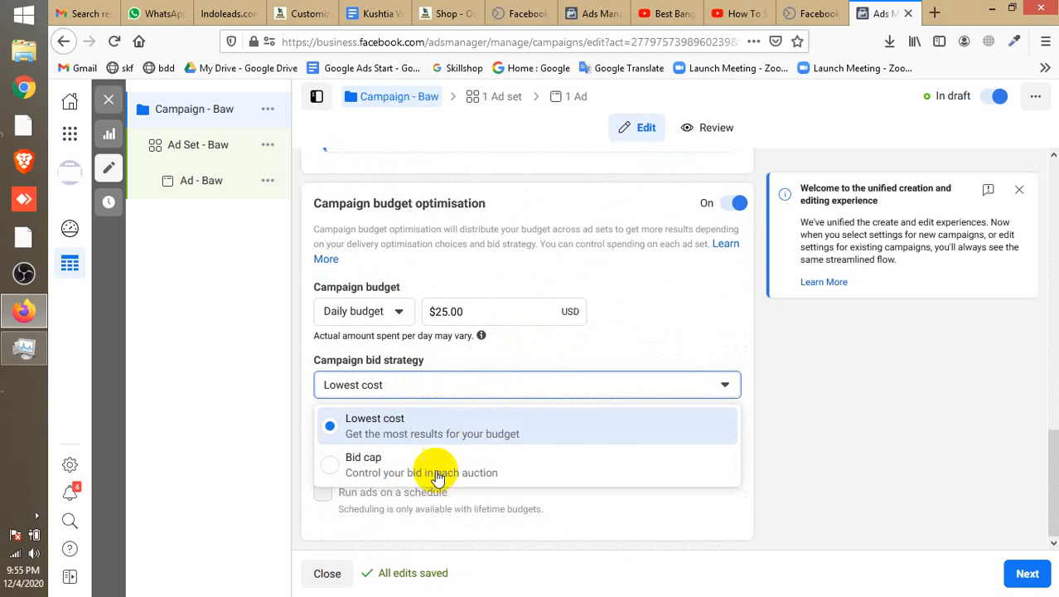
pyautogui.scroll(1, 630, 332)
pyautogui.click(663, 314)
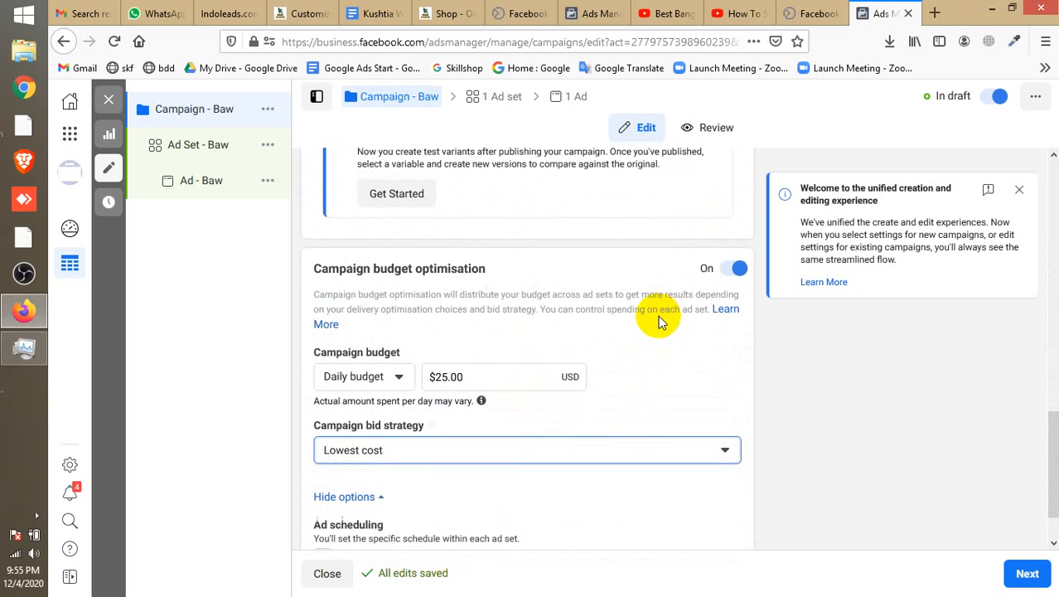
# - Return to the campaign objectives and examine the Conversion category, highlighting its heading
pyautogui.scroll(6, 630, 331)
pyautogui.scroll(7, 611, 346)
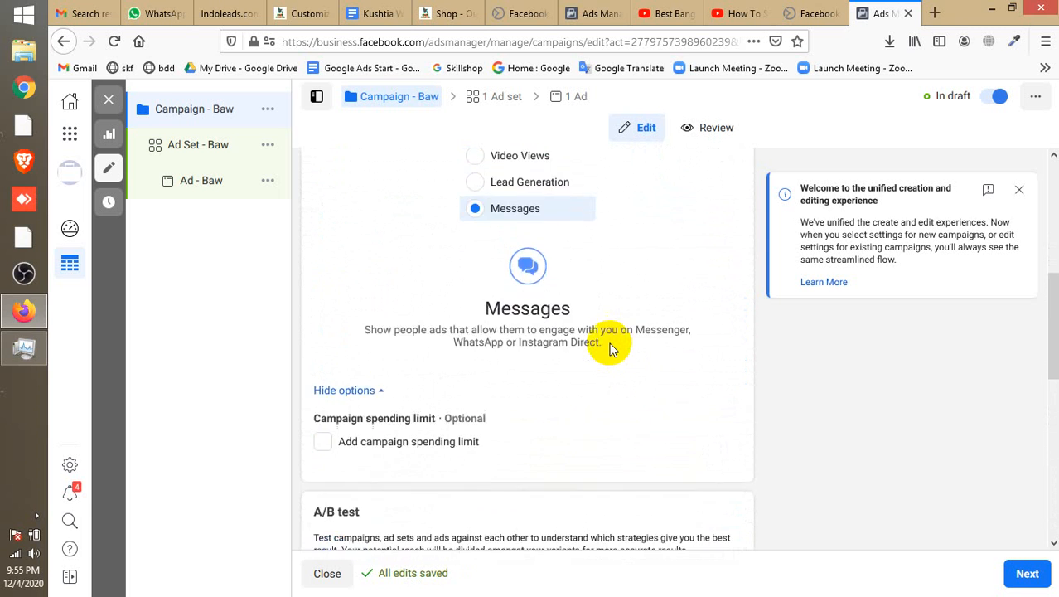
pyautogui.scroll(-2, 620, 332)
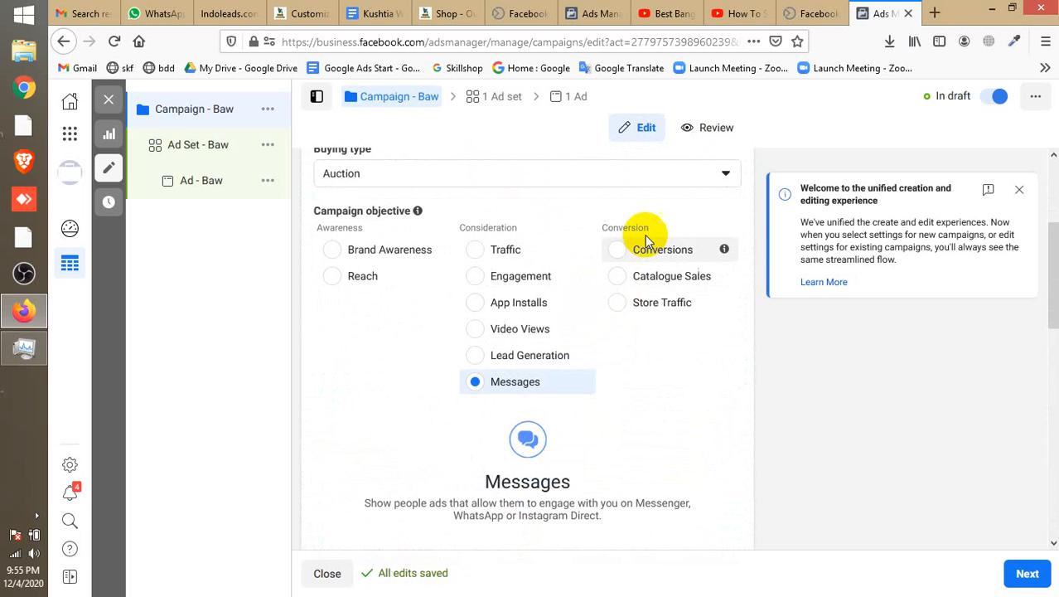
pyautogui.moveTo(646, 230); pyautogui.dragTo(617, 230)
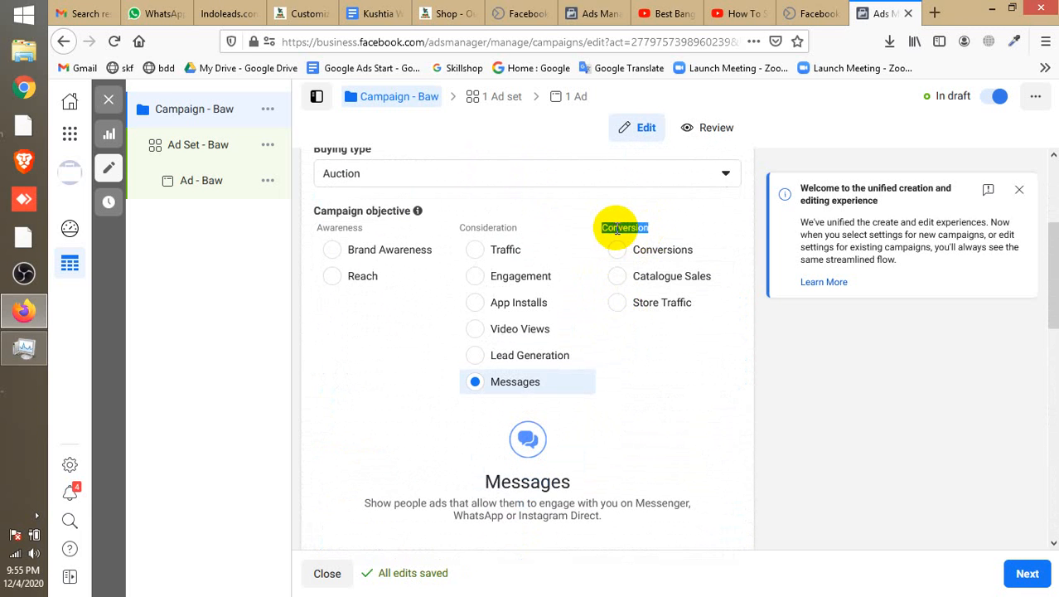
pyautogui.click(622, 222)
pyautogui.doubleClick(626, 224)
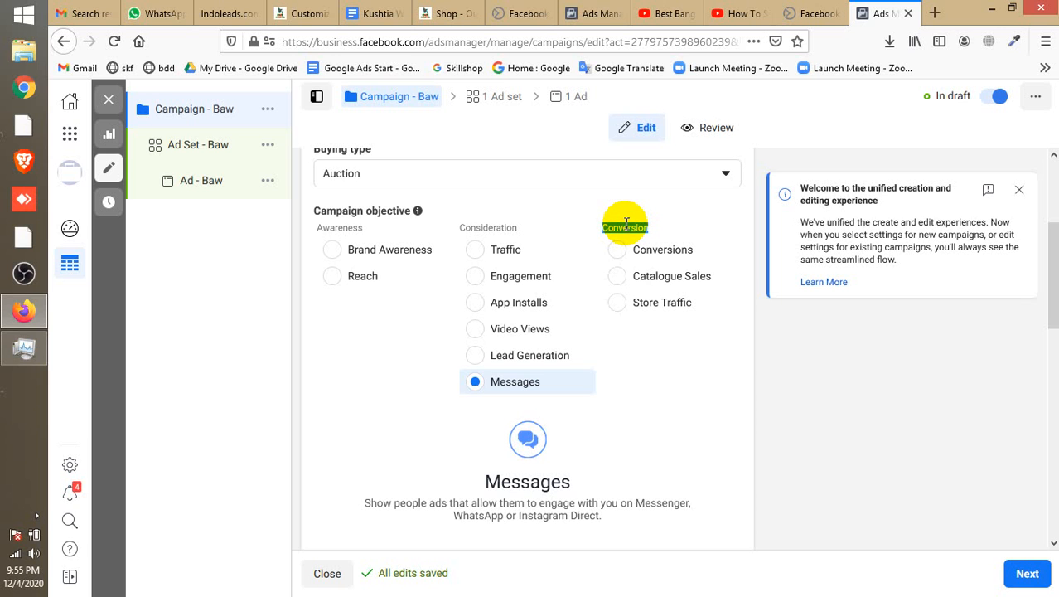
pyautogui.click(626, 222)
pyautogui.moveTo(626, 223)
pyautogui.mouseDown()
pyautogui.moveTo(611, 225)
pyautogui.moveTo(629, 227)
pyautogui.mouseUp()
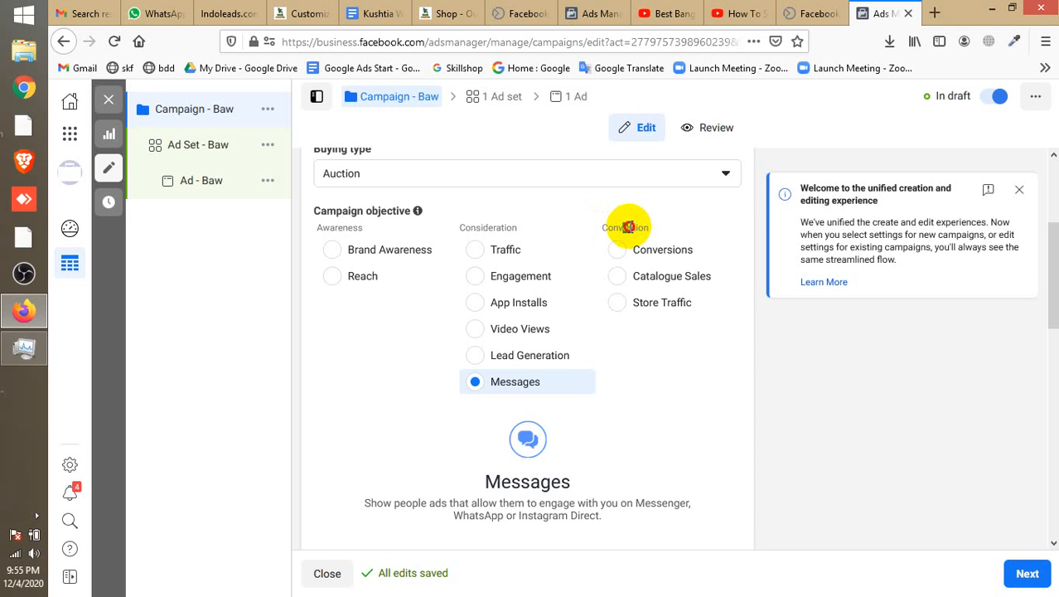
pyautogui.doubleClick(629, 226)
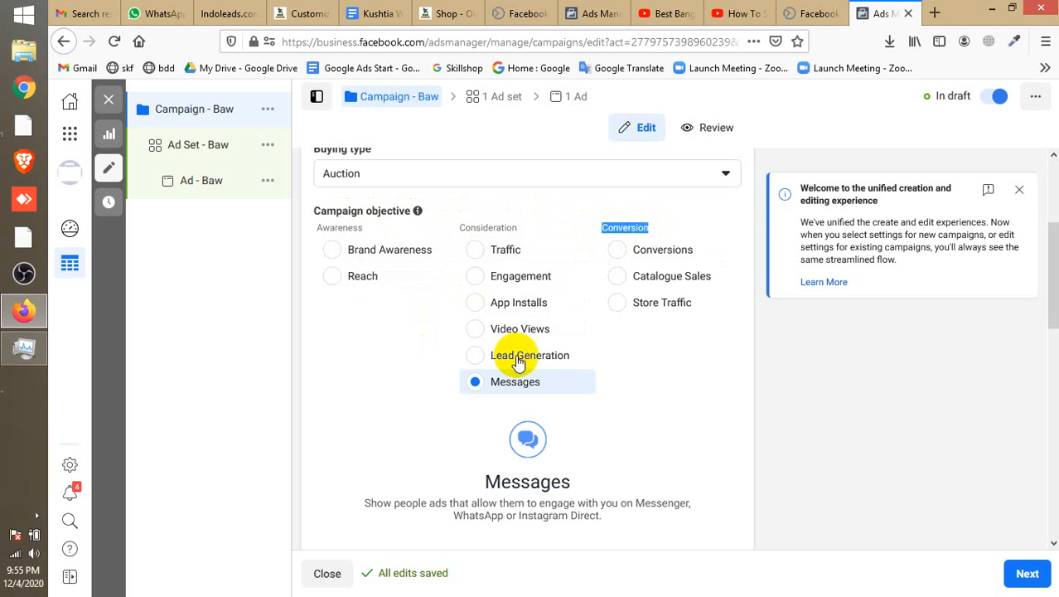
pyautogui.click(625, 224)
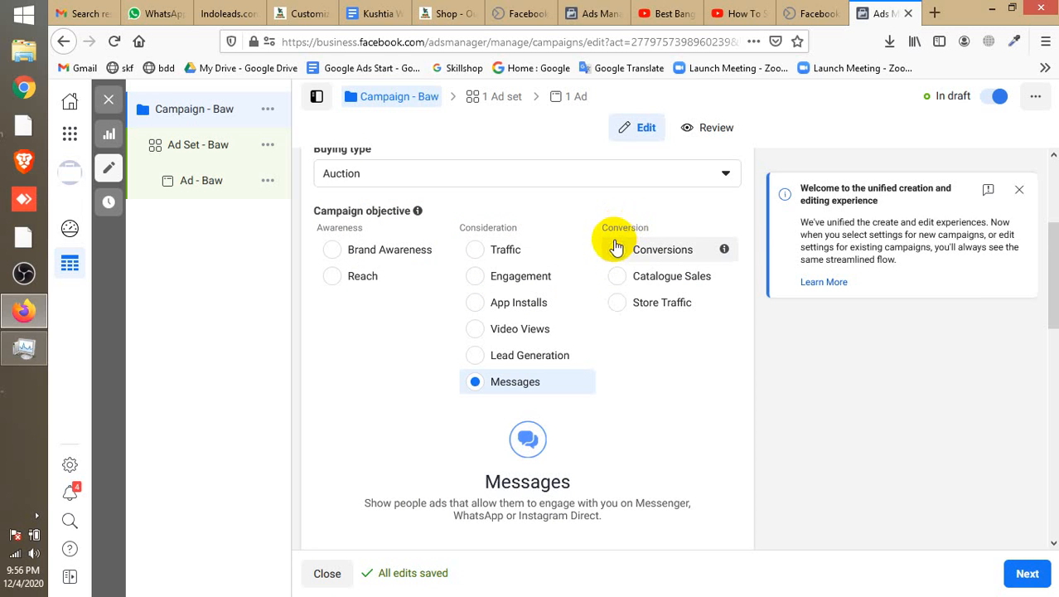
# - Set the campaign objective to Conversions and examine its bid strategy choices, including the Minimum ROAS explanation
pyautogui.click(618, 251)
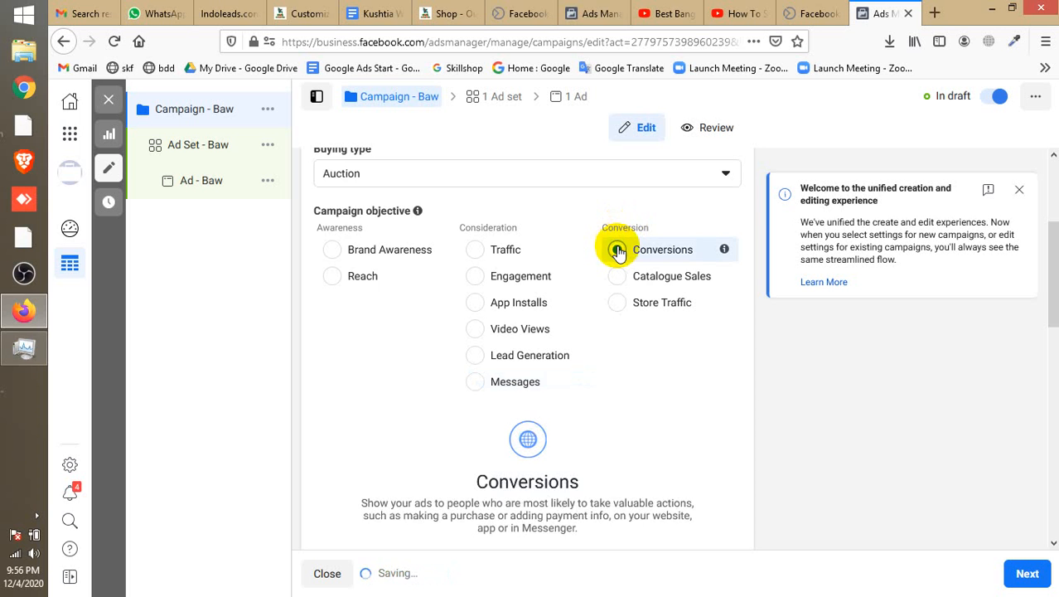
pyautogui.scroll(-3, 618, 251)
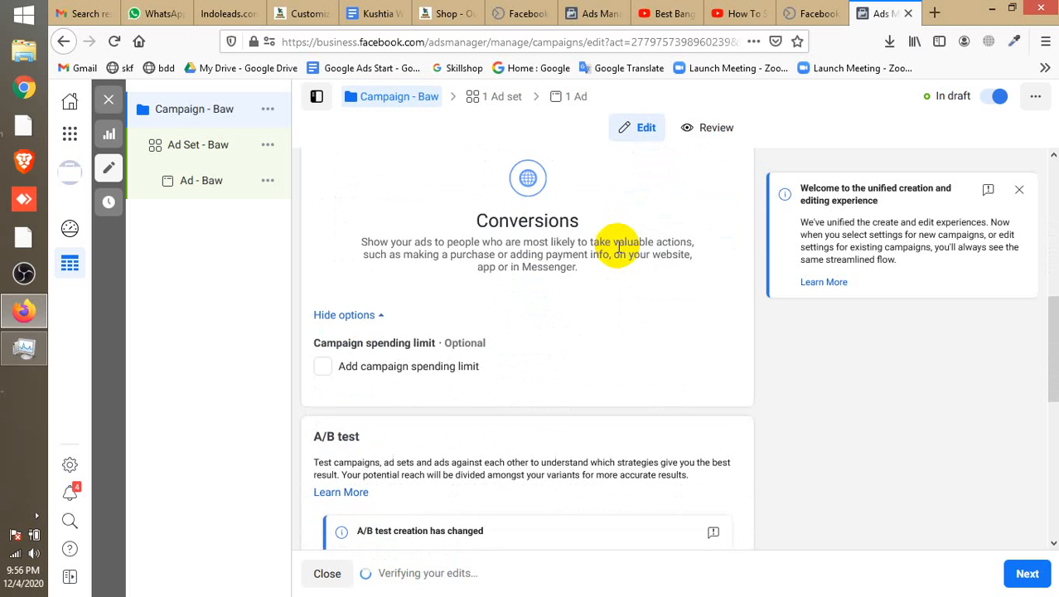
pyautogui.scroll(-3, 617, 246)
pyautogui.scroll(-5, 617, 245)
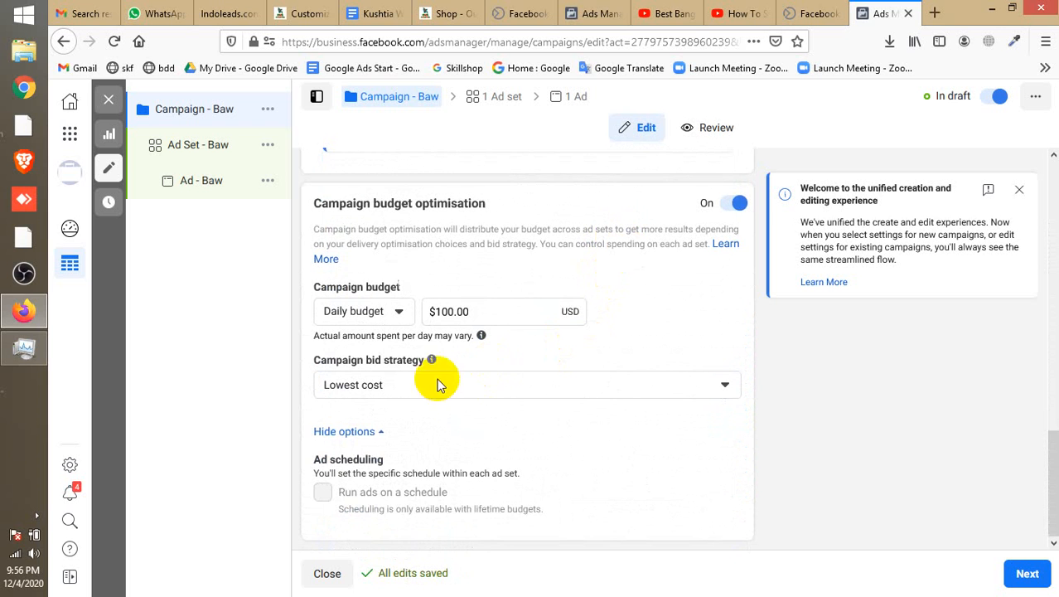
pyautogui.click(478, 393)
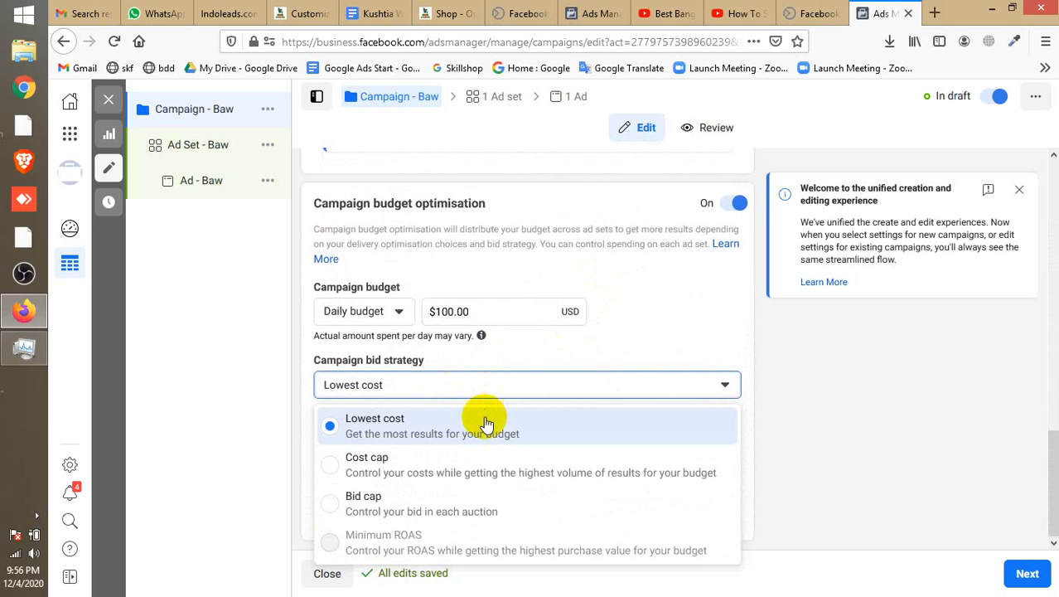
pyautogui.moveTo(402, 541)
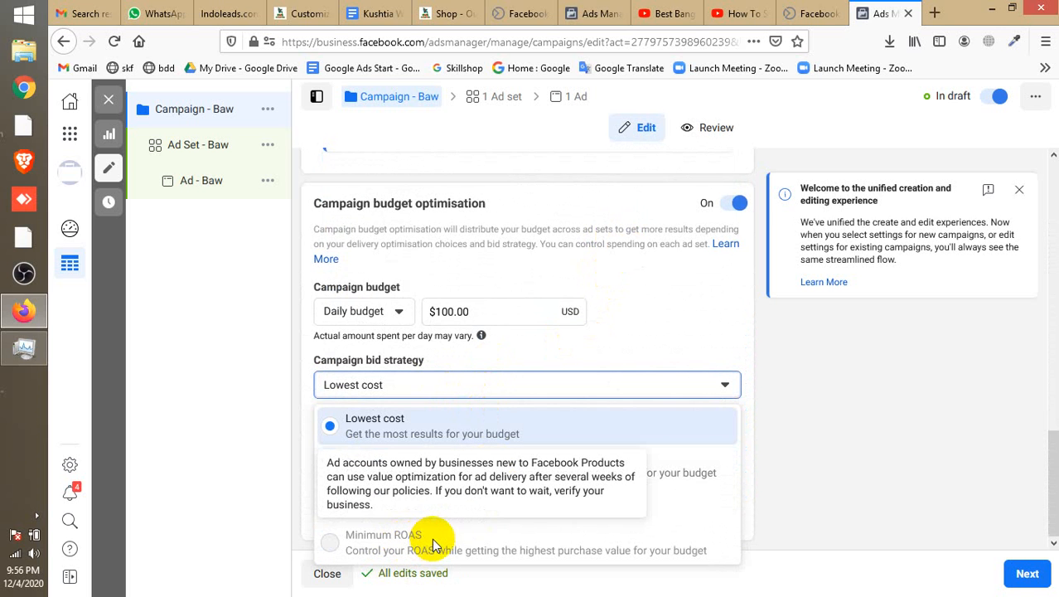
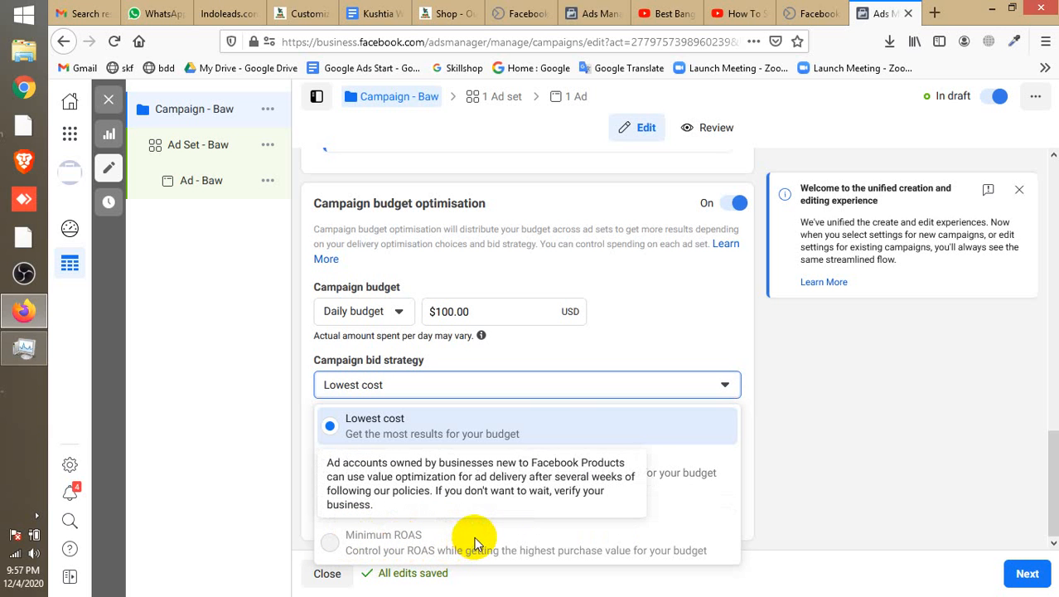
pyautogui.scroll(5, 568, 354)
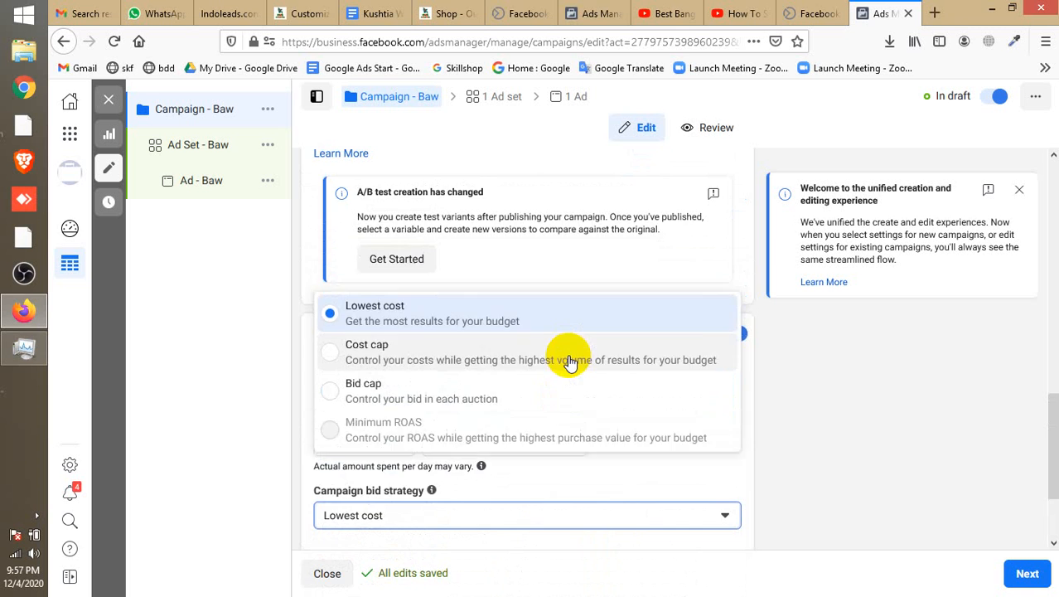
pyautogui.scroll(8, 592, 345)
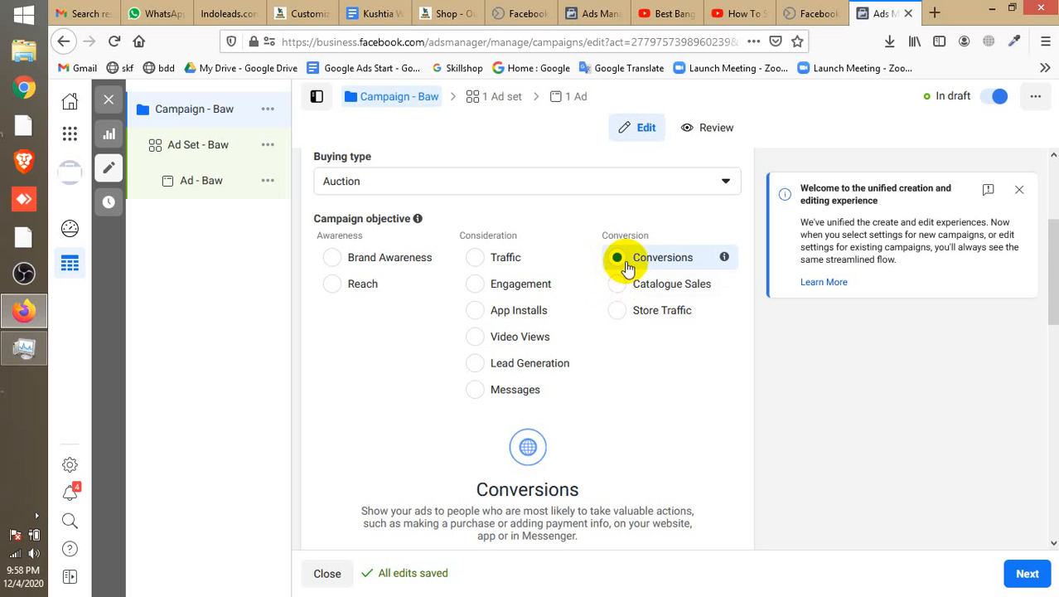
# - Recheck the campaign budget and bid strategy choices for the Conversions objective, keeping Lowest cost
pyautogui.scroll(-4, 569, 355)
pyautogui.scroll(-5, 564, 348)
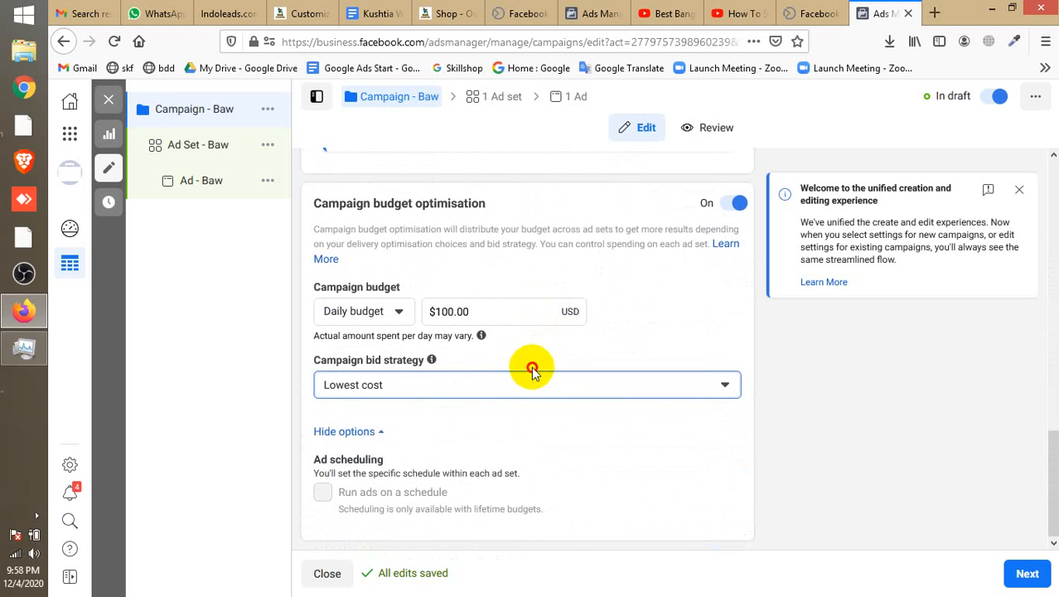
pyautogui.click(532, 369)
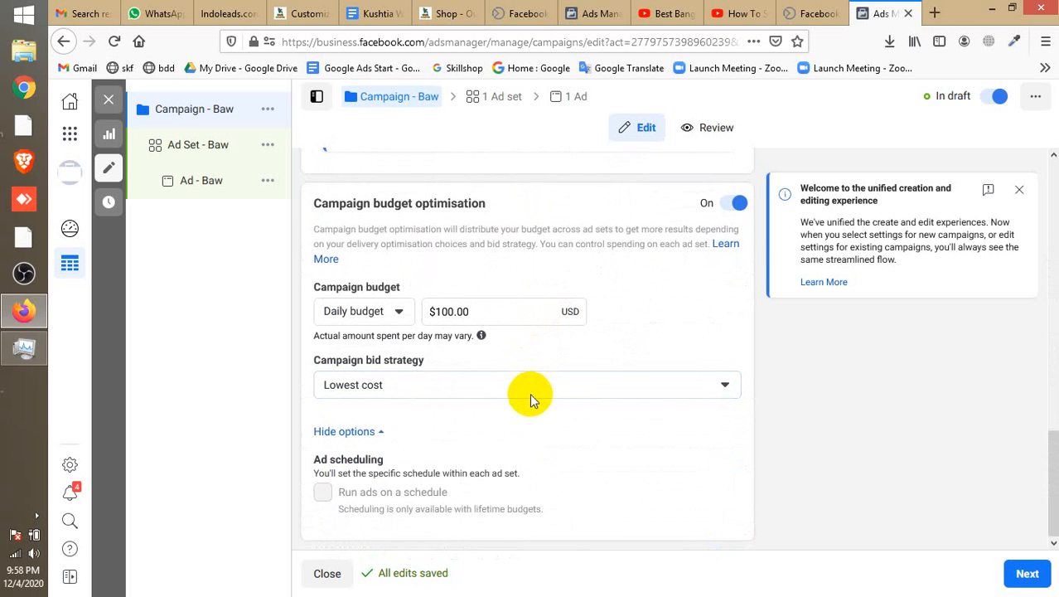
pyautogui.click(530, 395)
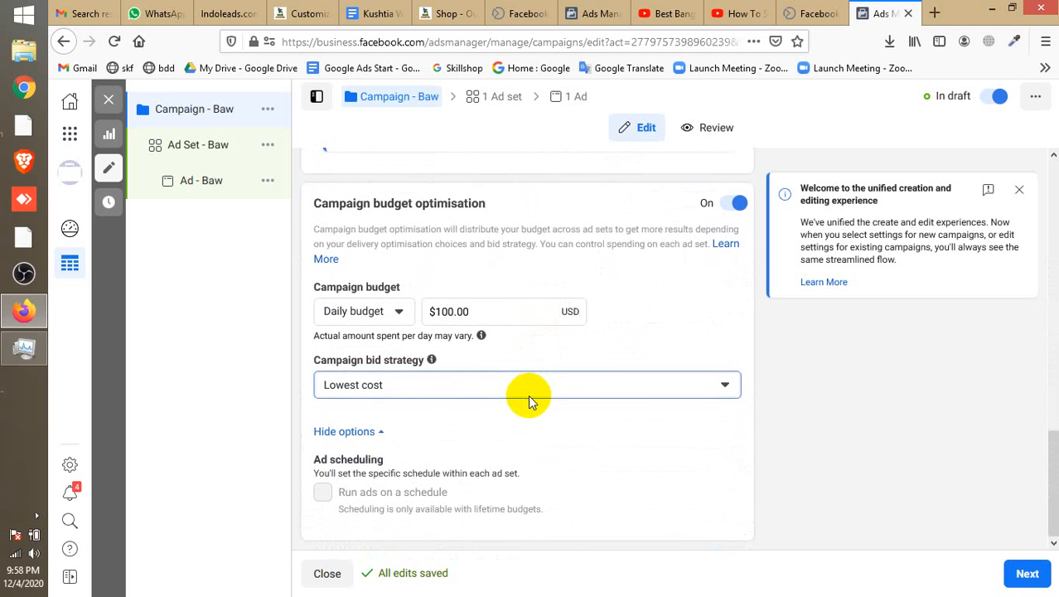
pyautogui.click(612, 293)
pyautogui.scroll(5, 613, 294)
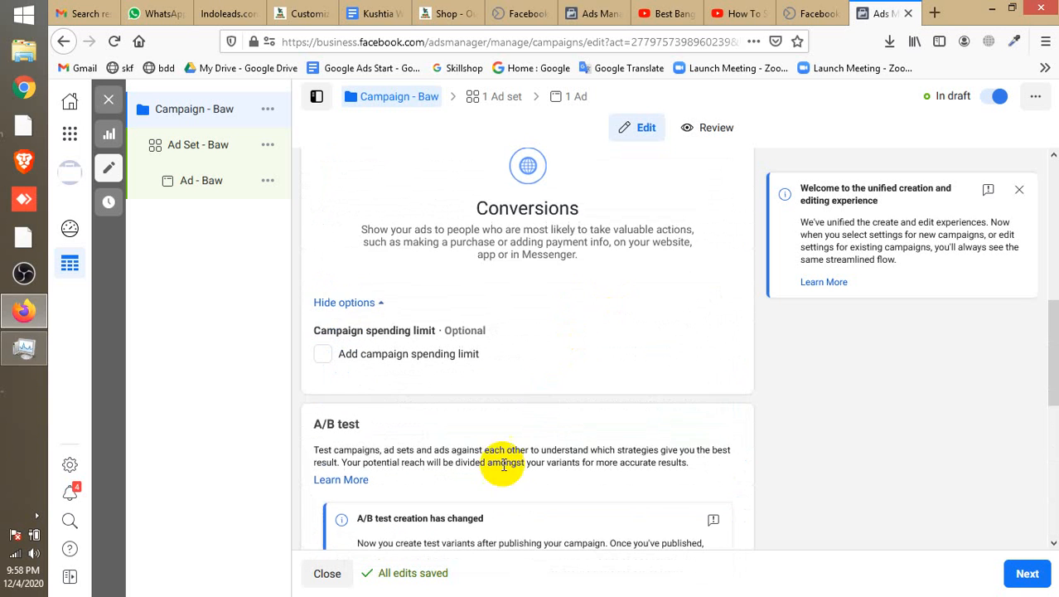
pyautogui.scroll(-5, 504, 465)
pyautogui.click(392, 451)
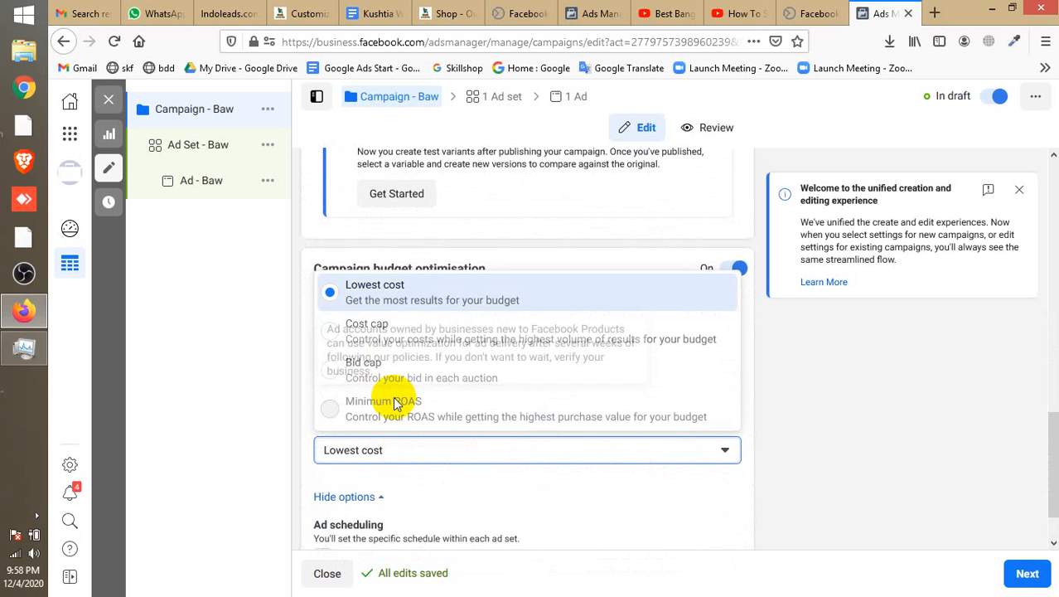
# - Set the campaign objective to Catalogue Sales and review its catalogue requirement and campaign options
pyautogui.scroll(5, 714, 267)
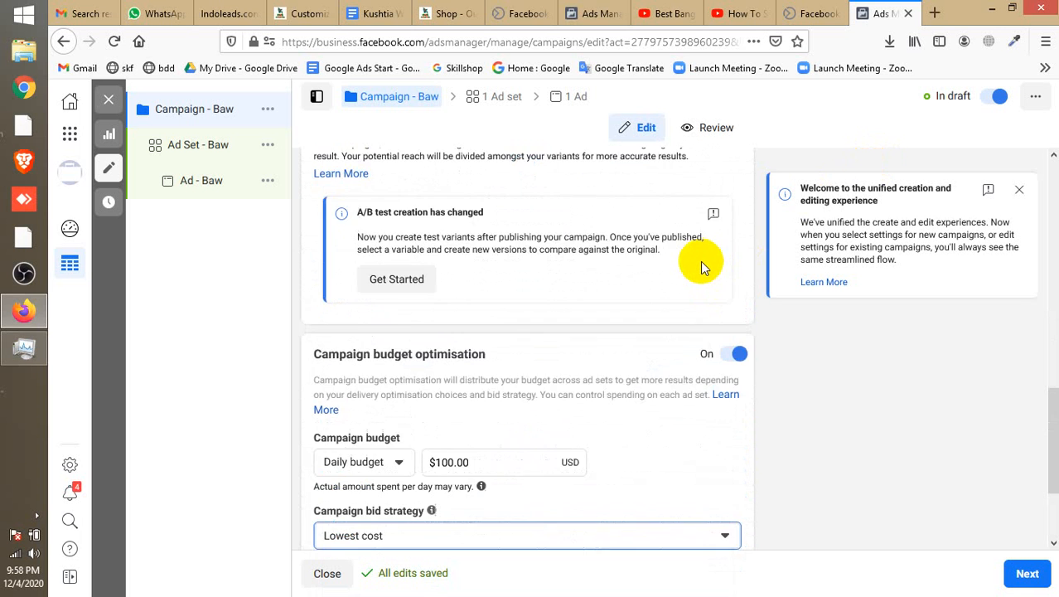
pyautogui.scroll(6, 699, 263)
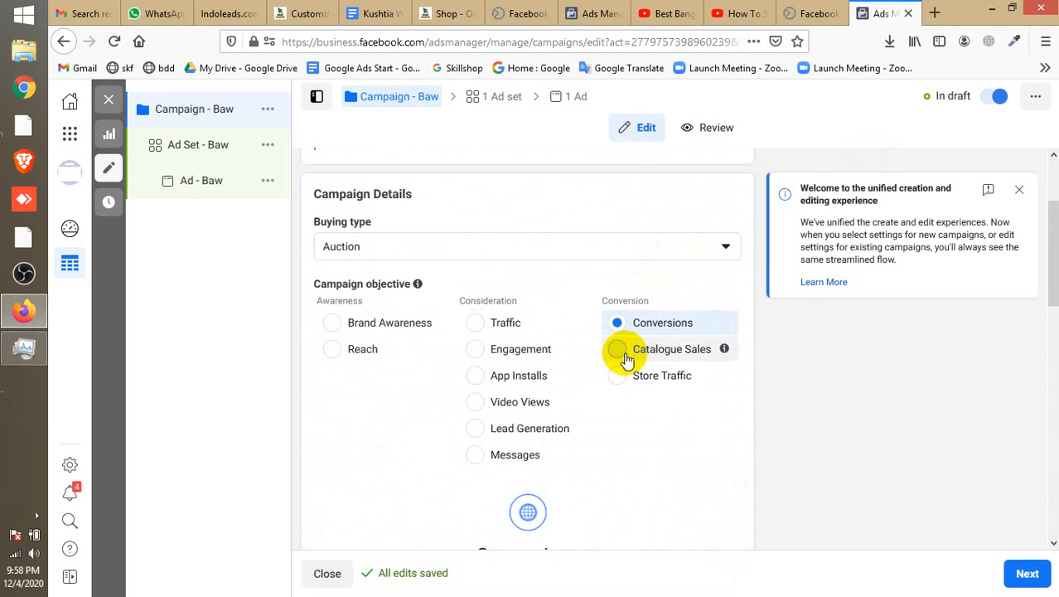
pyautogui.click(670, 349)
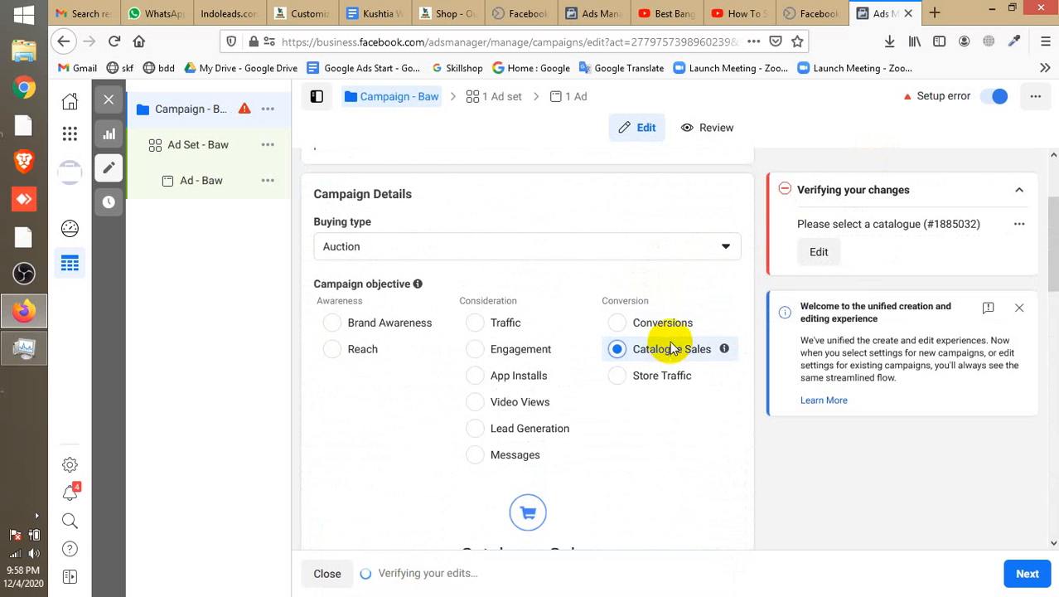
pyautogui.scroll(-4, 669, 349)
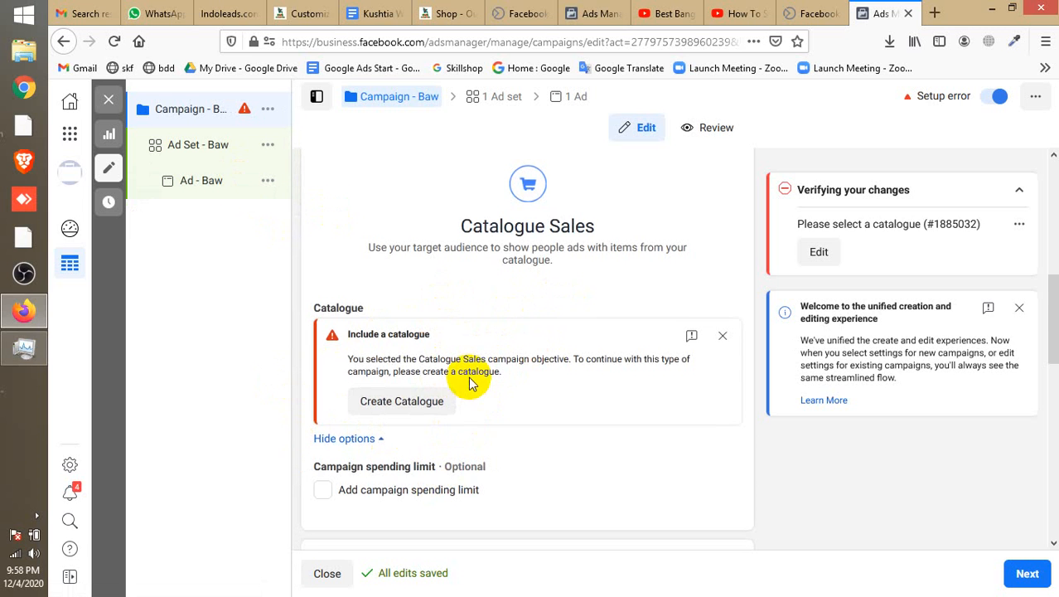
pyautogui.scroll(-4, 468, 378)
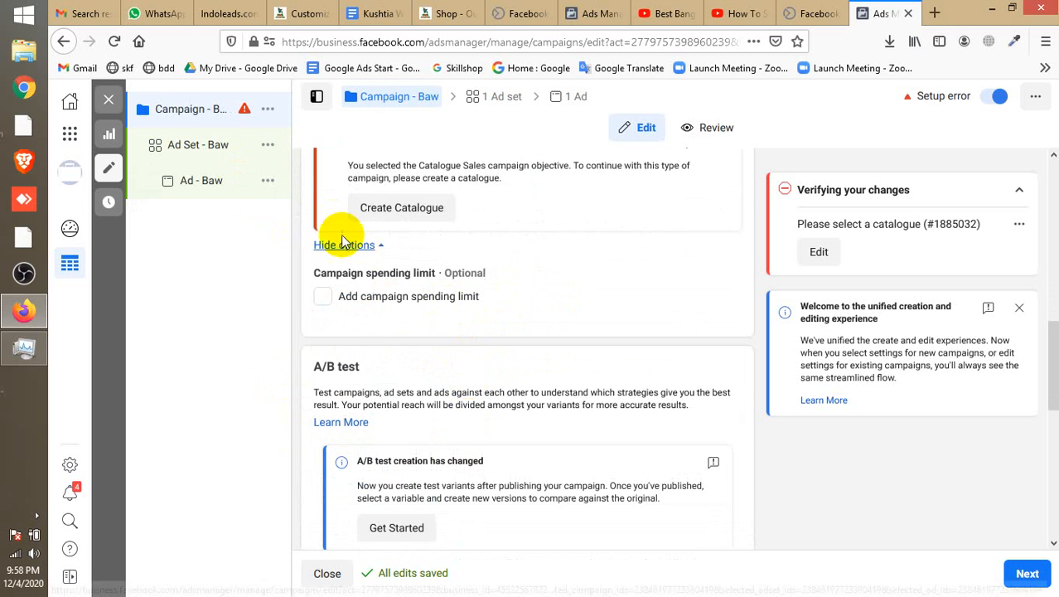
# - Set the campaign objective to Store Traffic and review its shop requirement, campaign budget and daily spending note
pyautogui.scroll(6, 491, 248)
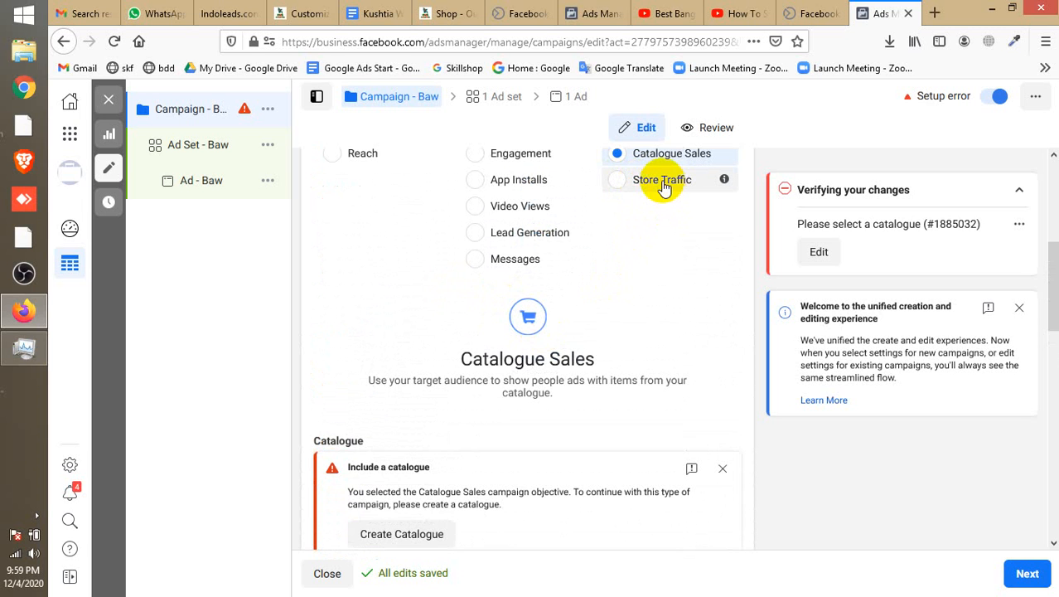
pyautogui.click(636, 184)
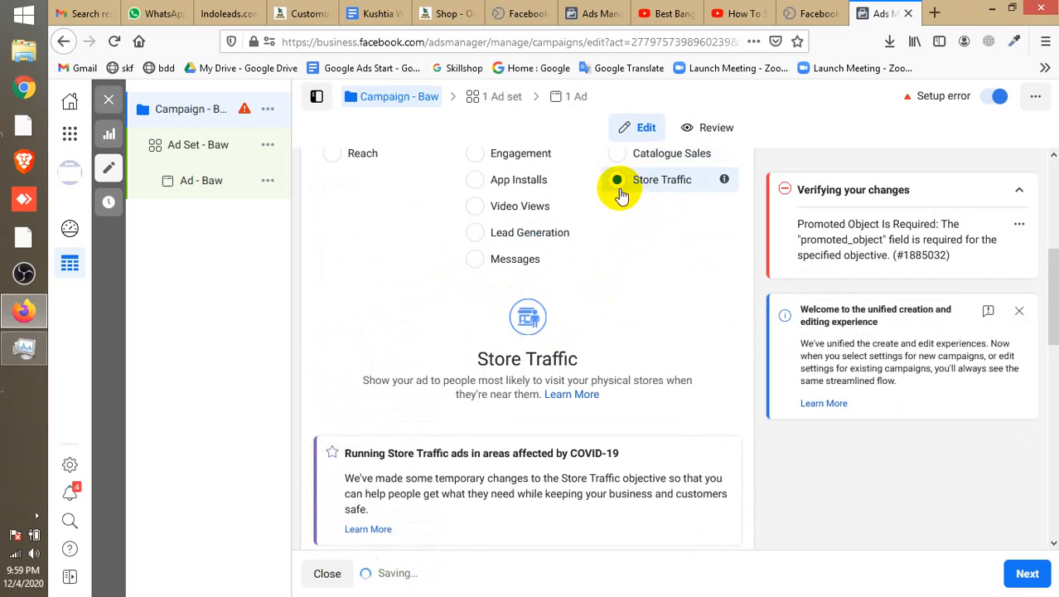
pyautogui.scroll(-2, 490, 338)
pyautogui.scroll(-3, 490, 337)
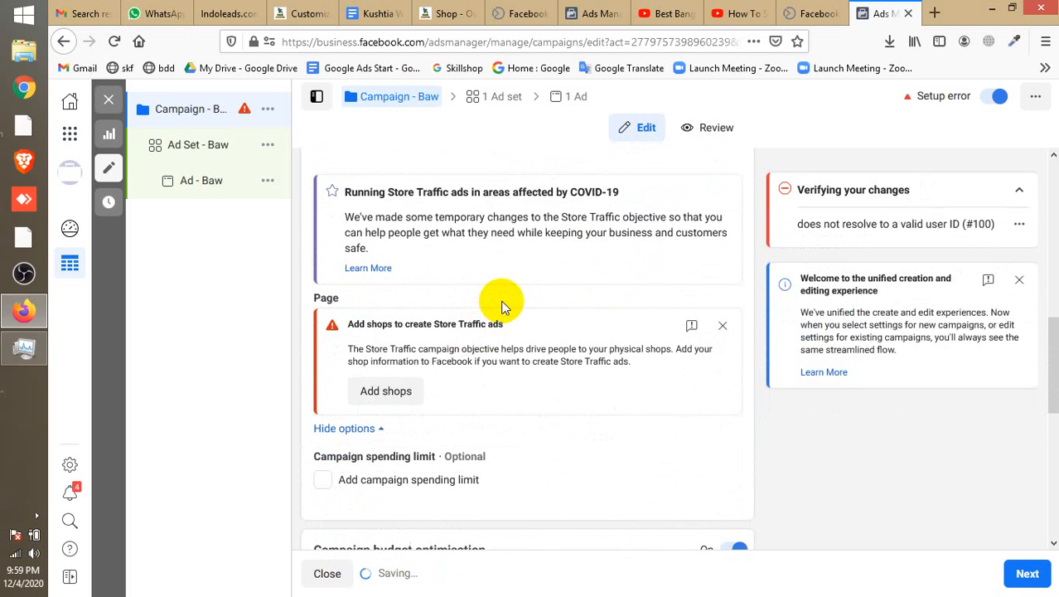
pyautogui.scroll(-6, 502, 307)
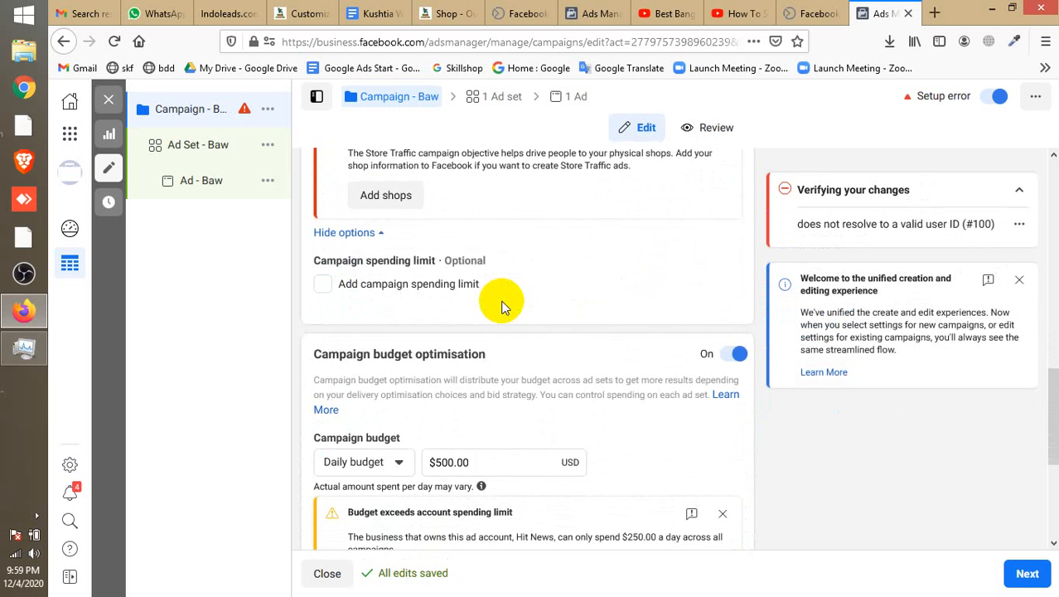
pyautogui.scroll(-3, 504, 302)
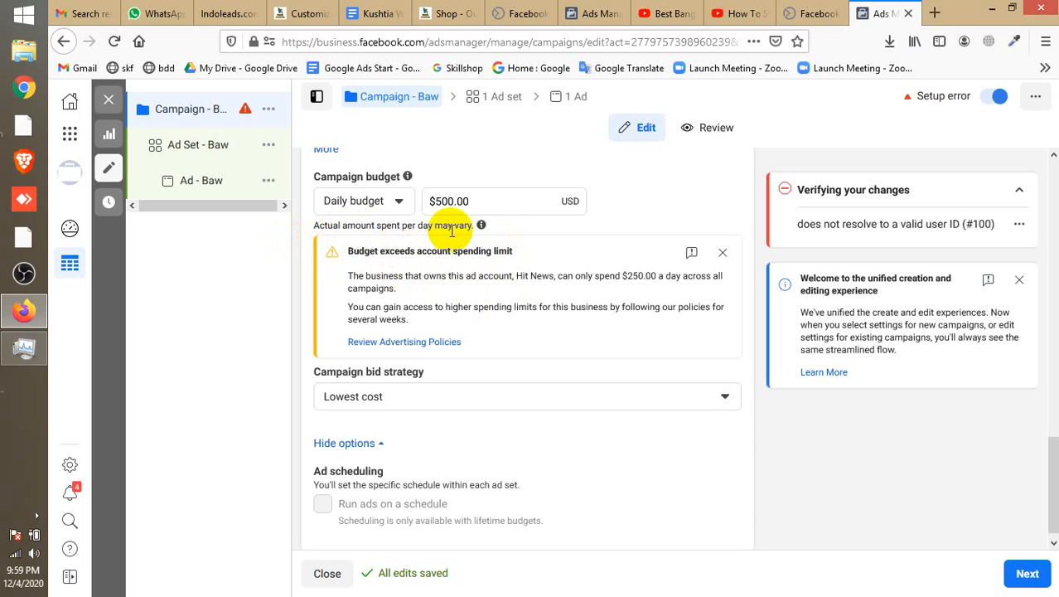
pyautogui.moveTo(487, 236)
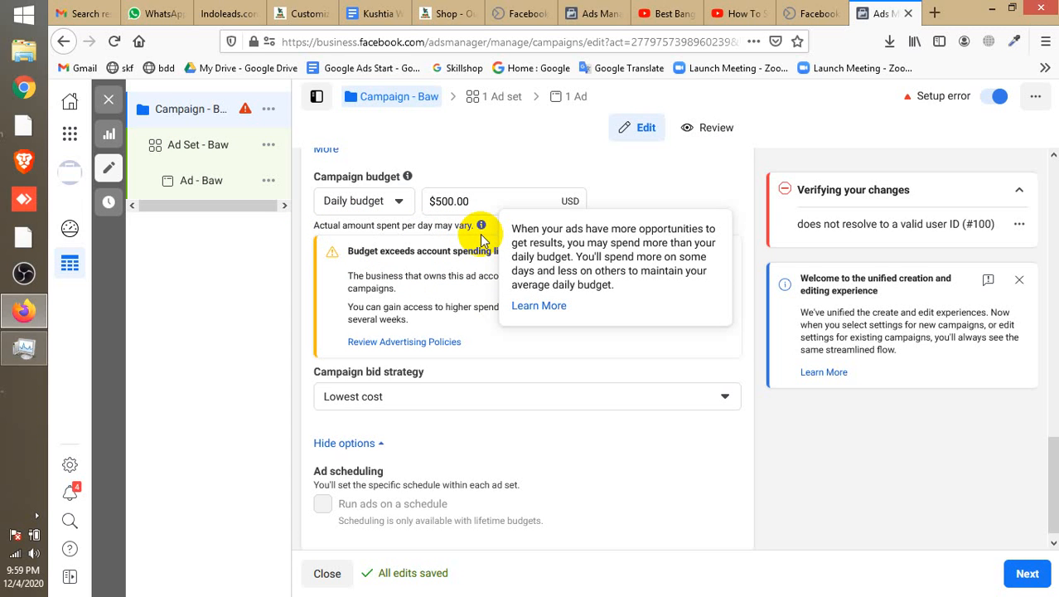
# - Set the daily campaign budget to $1,500 for the Store Traffic objective
pyautogui.click(441, 201)
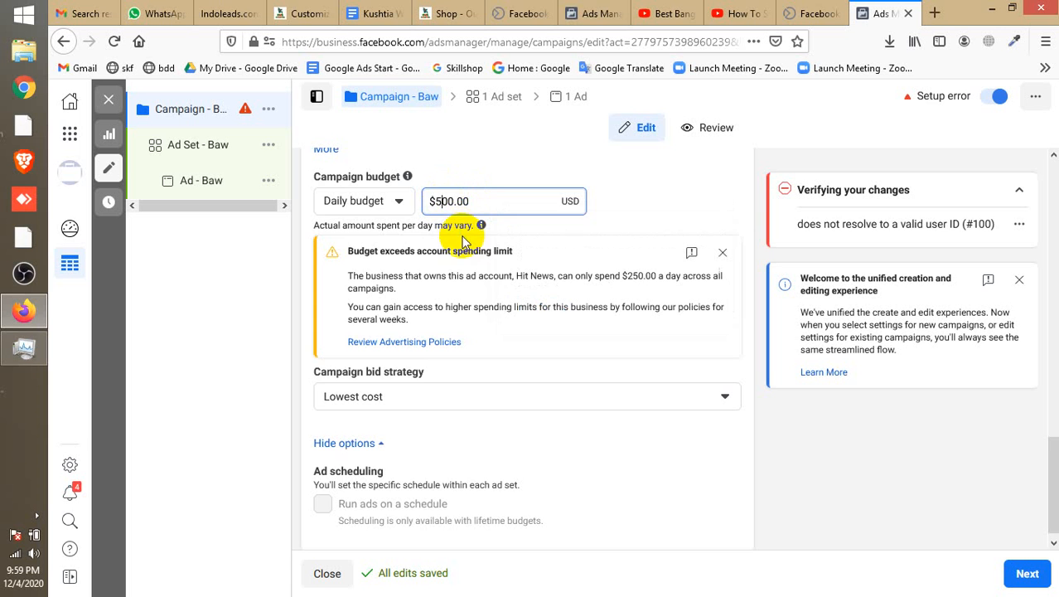
pyautogui.scroll(3, 463, 240)
pyautogui.scroll(12, 498, 330)
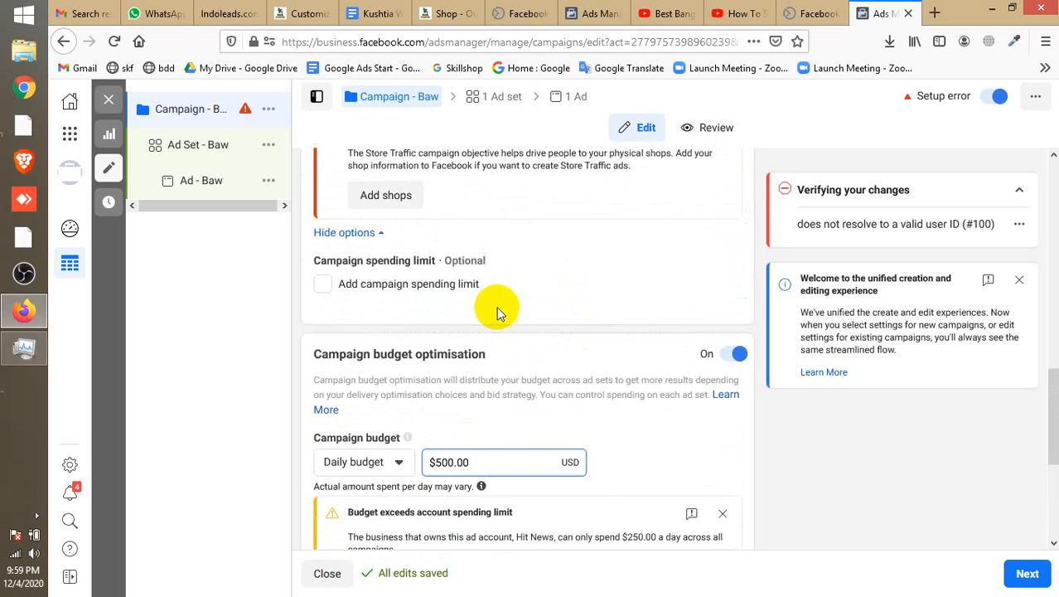
pyautogui.scroll(4, 500, 303)
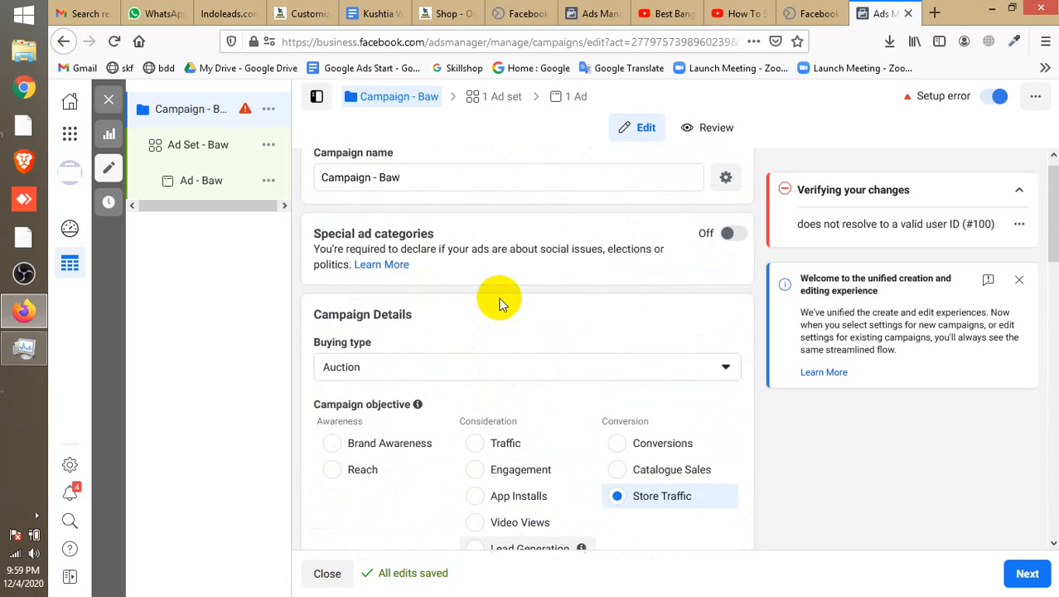
pyautogui.scroll(-5, 498, 315)
pyautogui.scroll(-12, 495, 335)
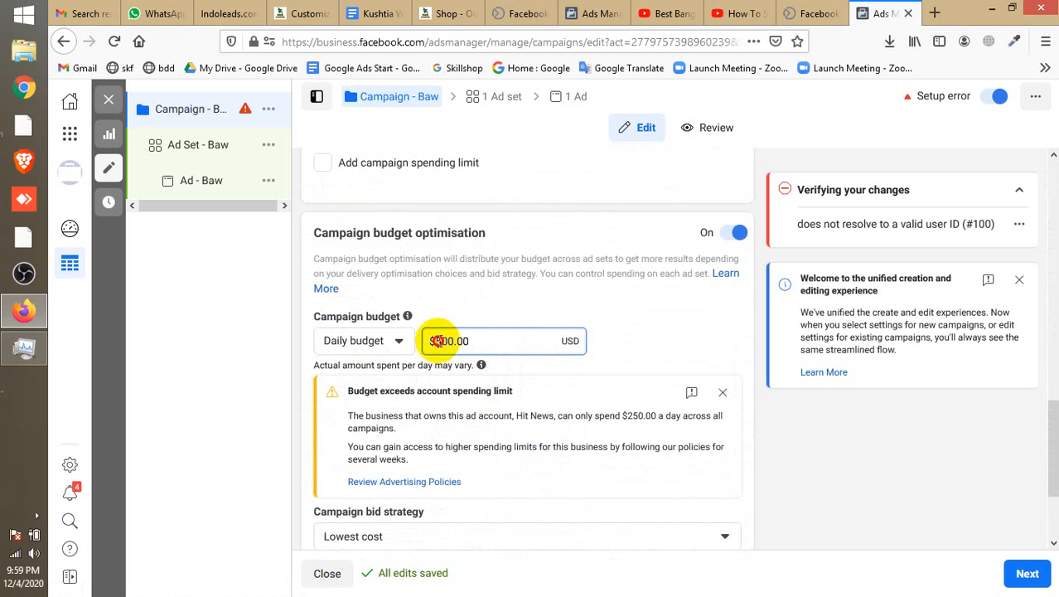
pyautogui.write('1')
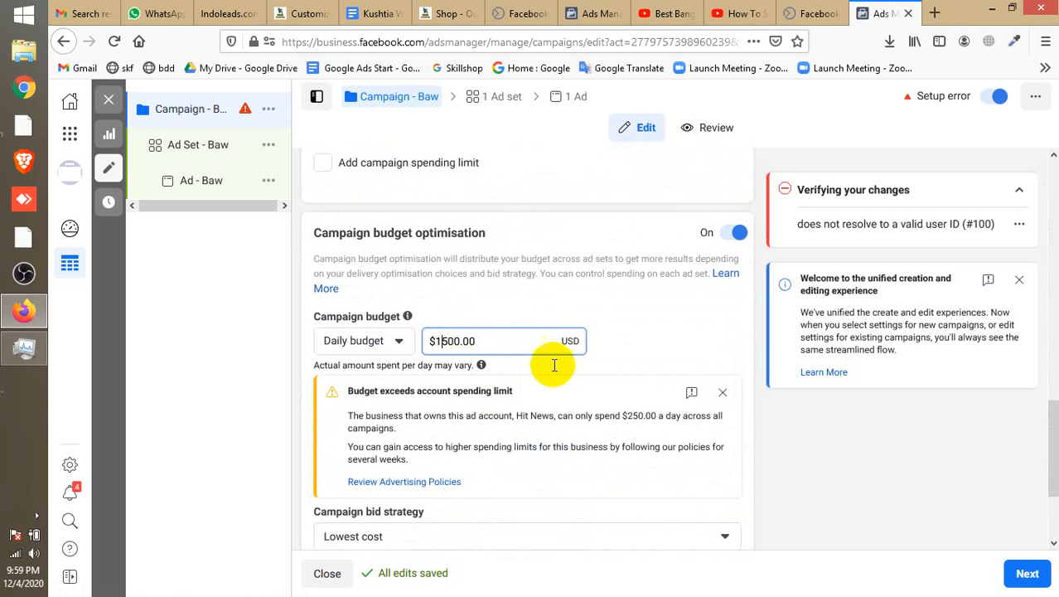
pyautogui.click(634, 323)
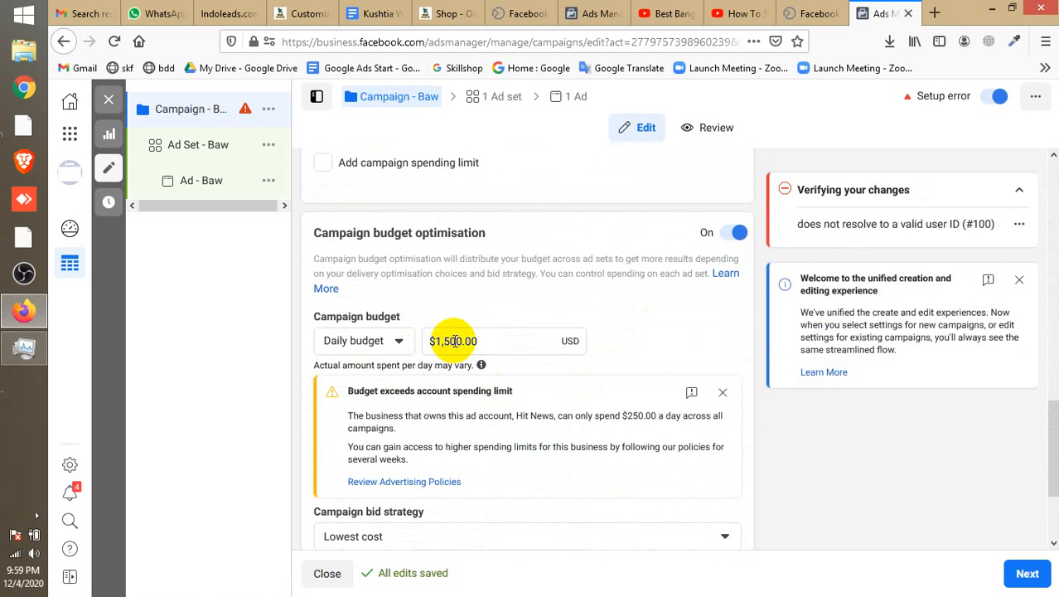
# - Set the daily campaign budget to $50 under campaign budget optimisation
pyautogui.click(454, 340)
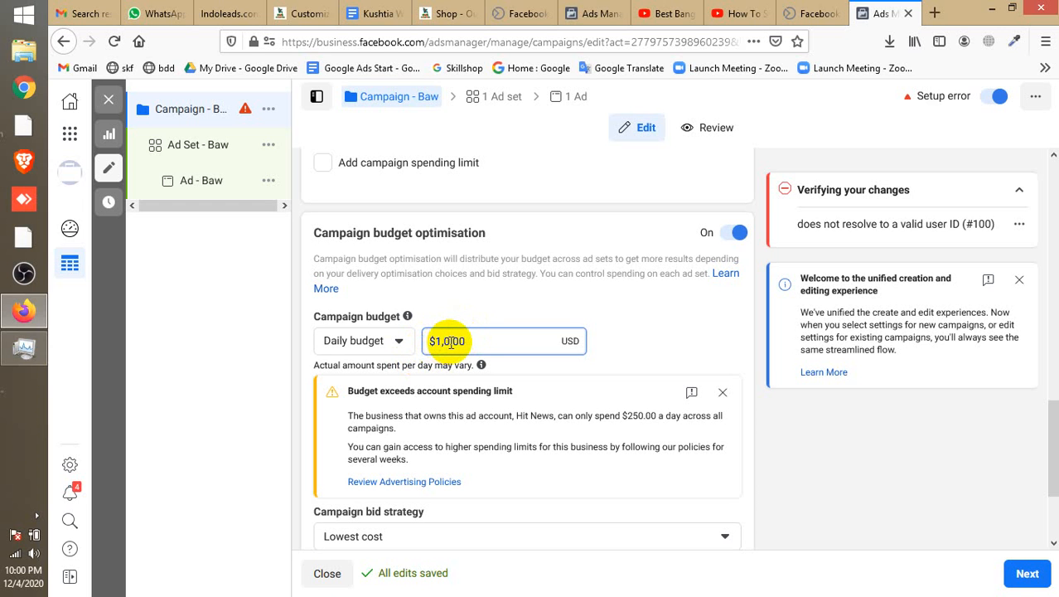
pyautogui.press('BackSpace')
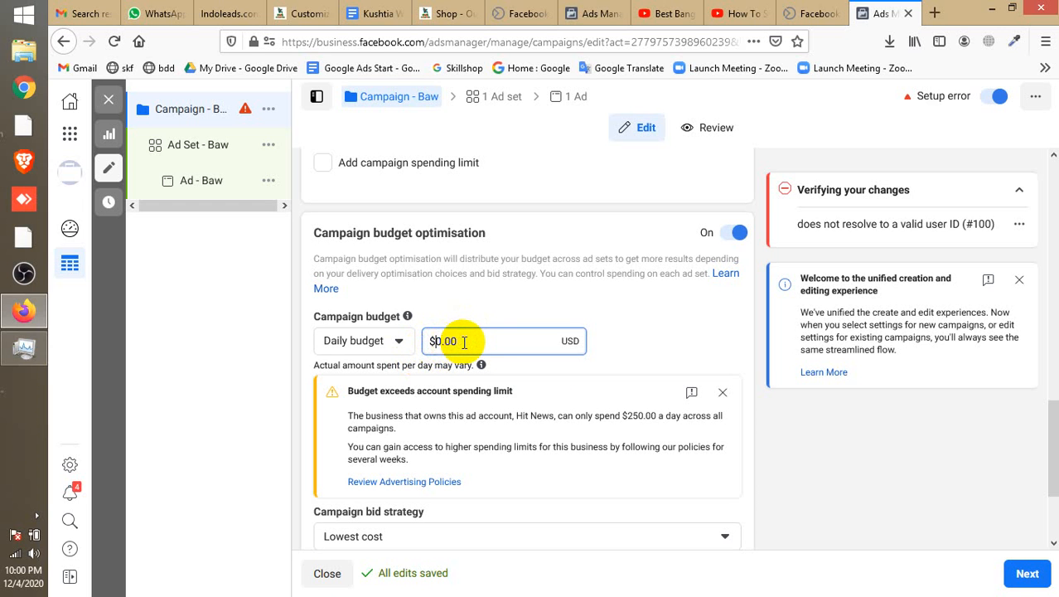
pyautogui.write('5')
pyautogui.click(583, 471)
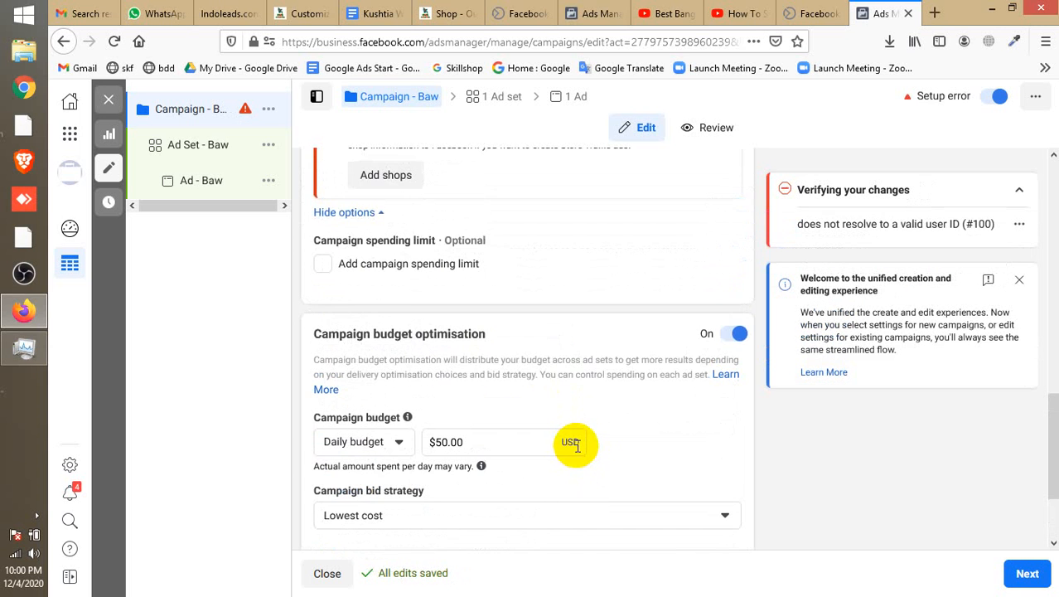
pyautogui.scroll(-2, 575, 437)
pyautogui.scroll(4, 572, 427)
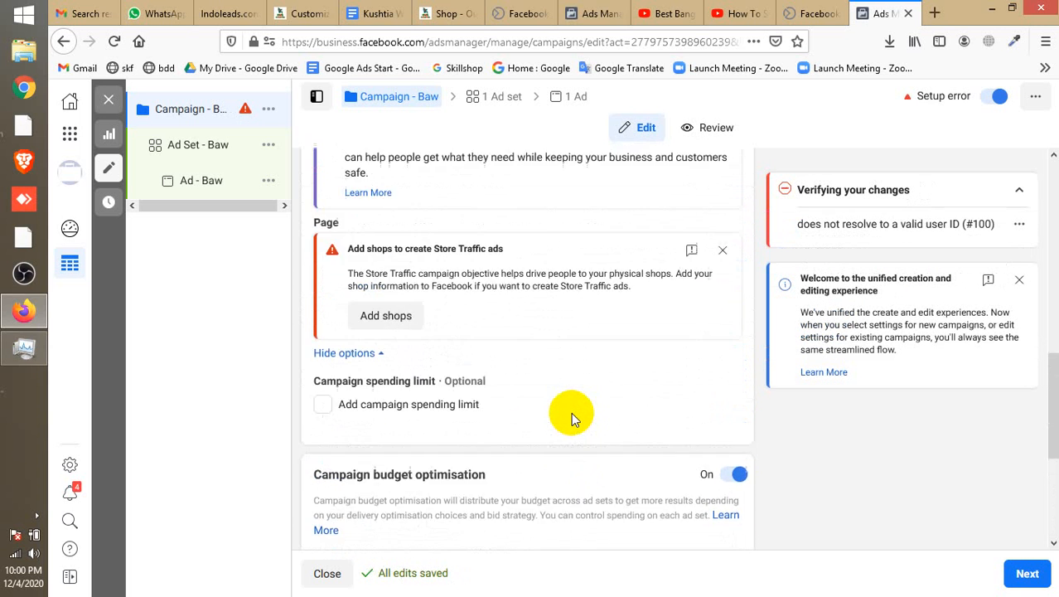
pyautogui.scroll(1, 571, 412)
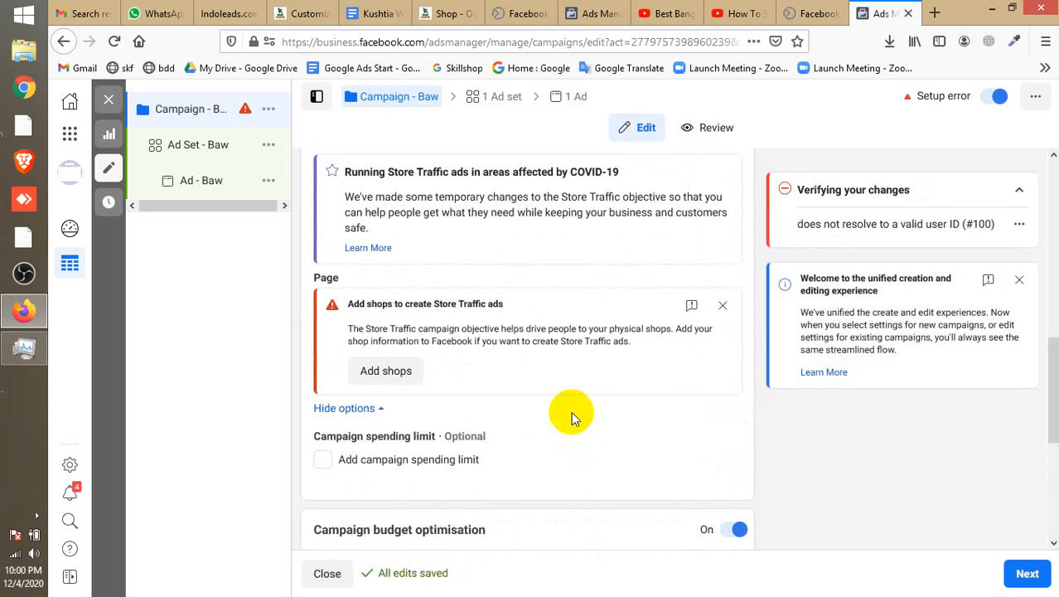
# - Review the Store Traffic campaign's budget optimisation settings and the available campaign bid strategies
pyautogui.scroll(6, 571, 411)
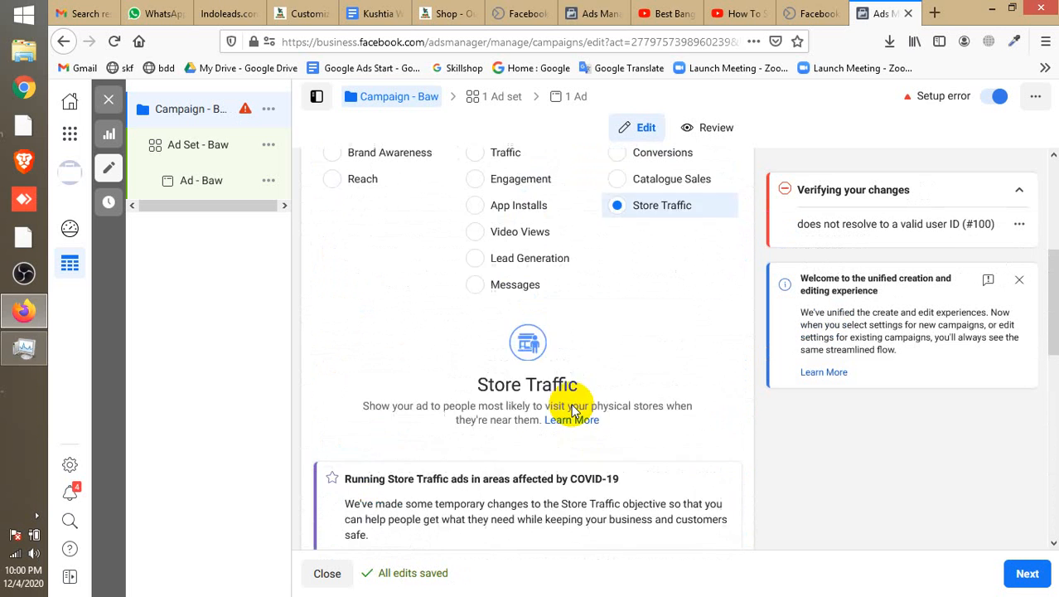
pyautogui.scroll(-7, 650, 369)
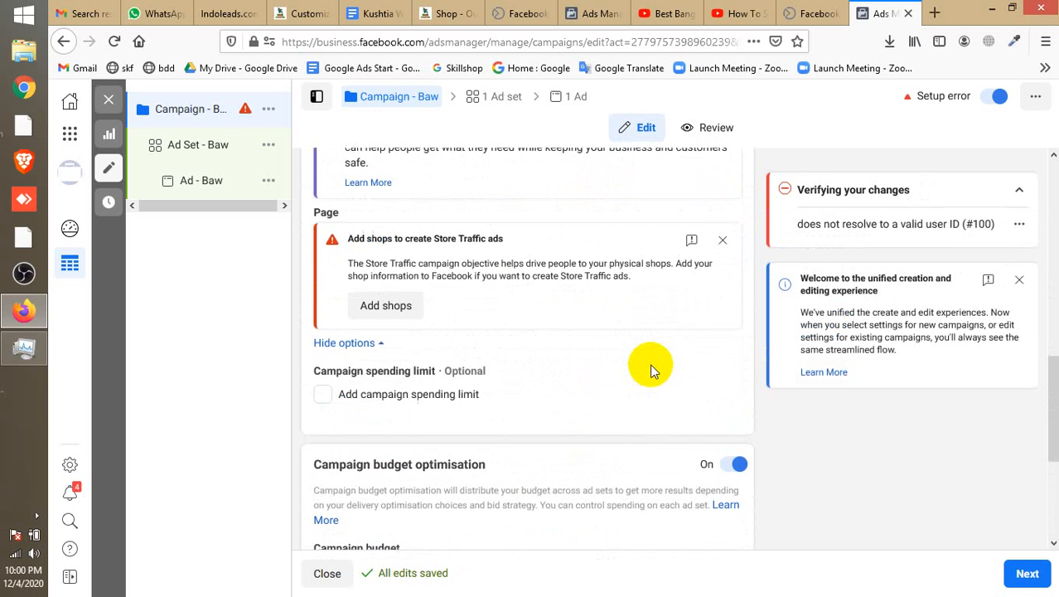
pyautogui.scroll(-3, 650, 369)
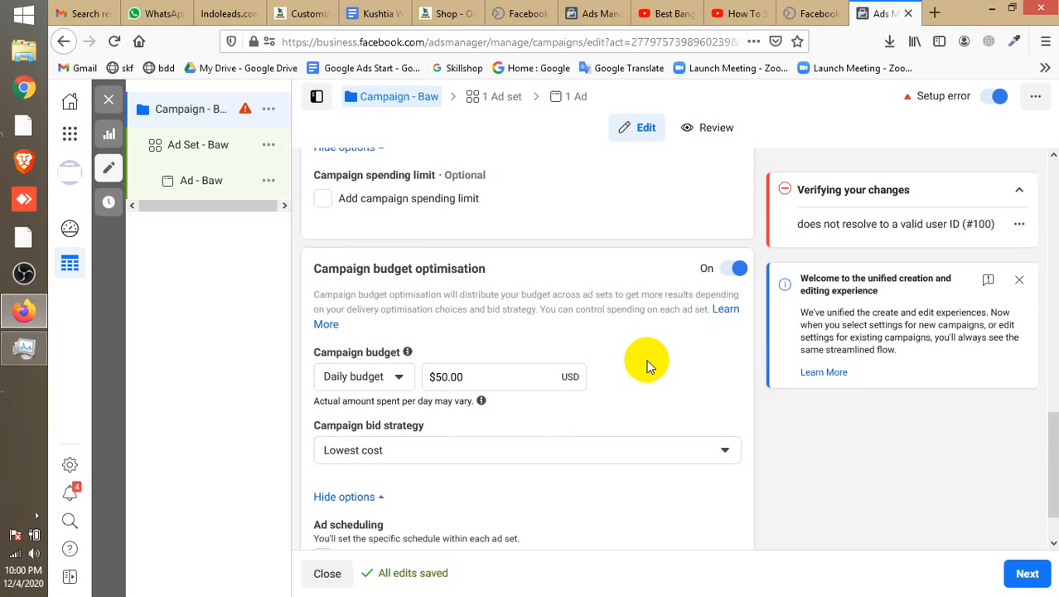
pyautogui.scroll(-1, 650, 366)
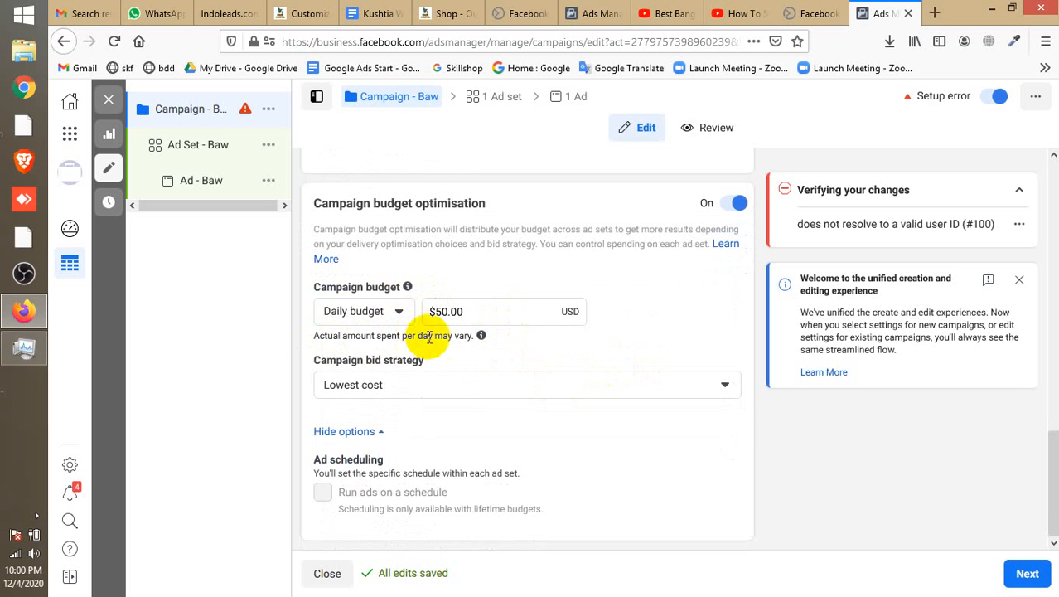
pyautogui.moveTo(485, 343)
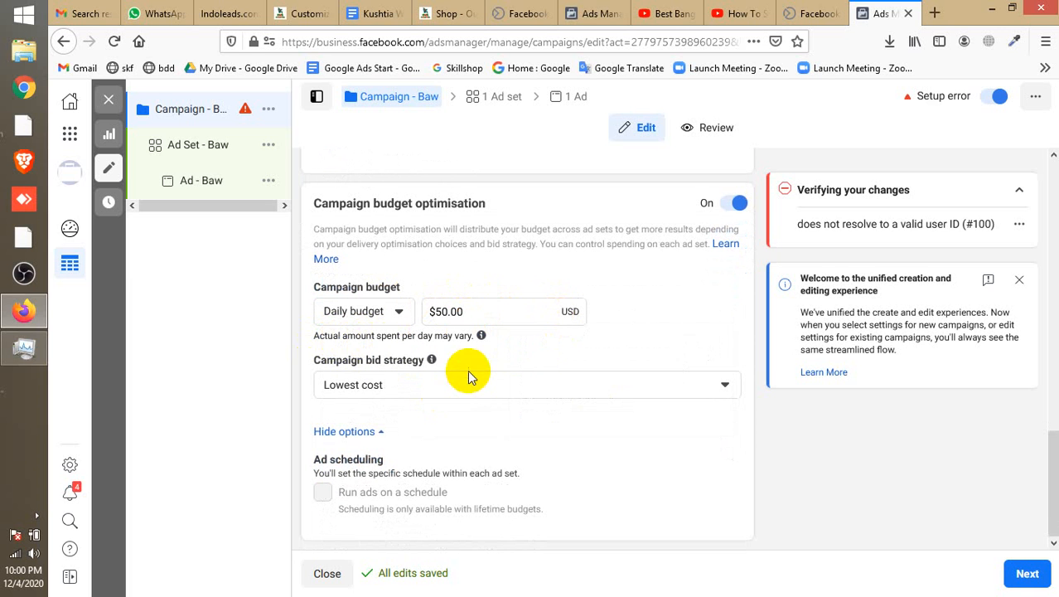
pyautogui.click(512, 386)
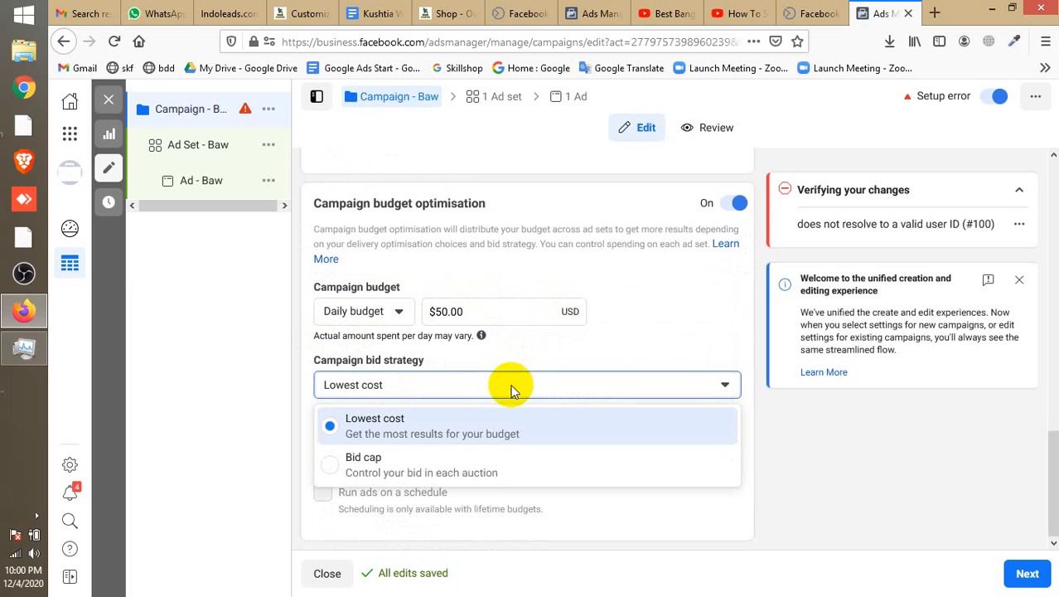
pyautogui.click(511, 386)
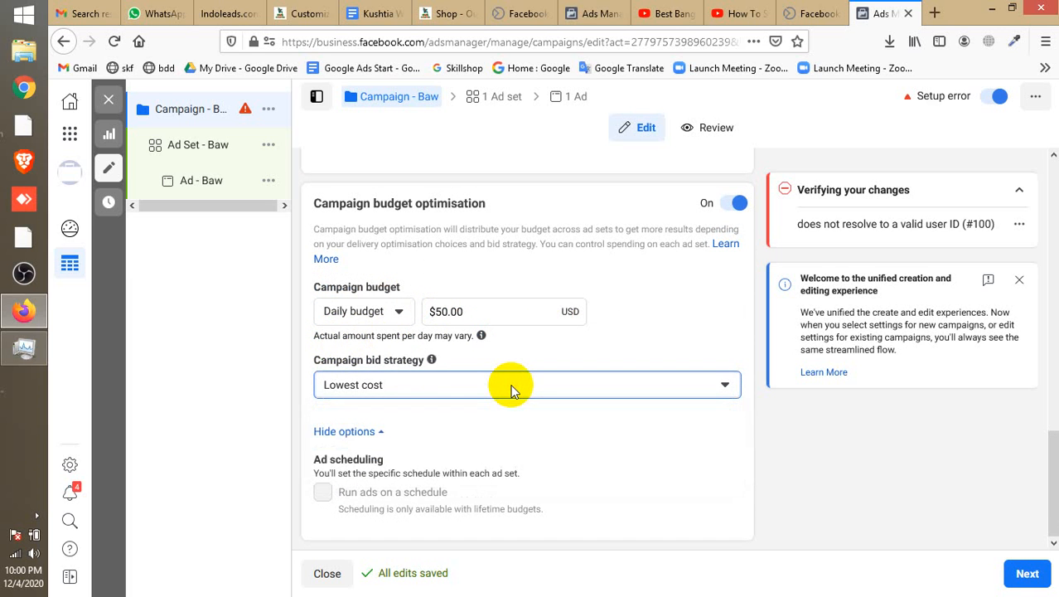
# - Review the Store Traffic objective's description, its shop requirement and the campaign budget settings
pyautogui.scroll(10, 511, 387)
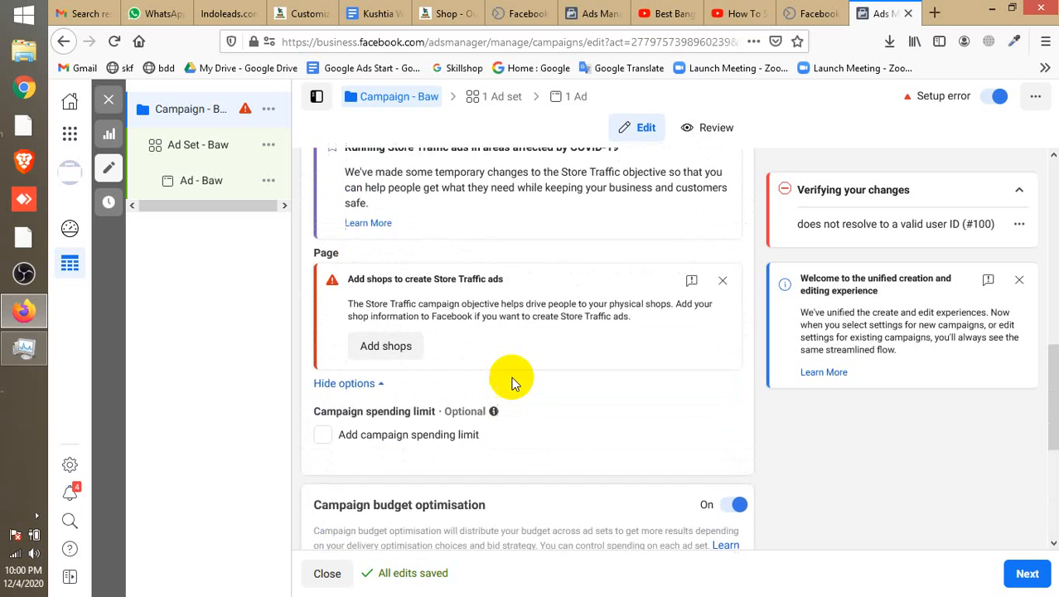
pyautogui.scroll(3, 630, 381)
pyautogui.scroll(-4, 693, 360)
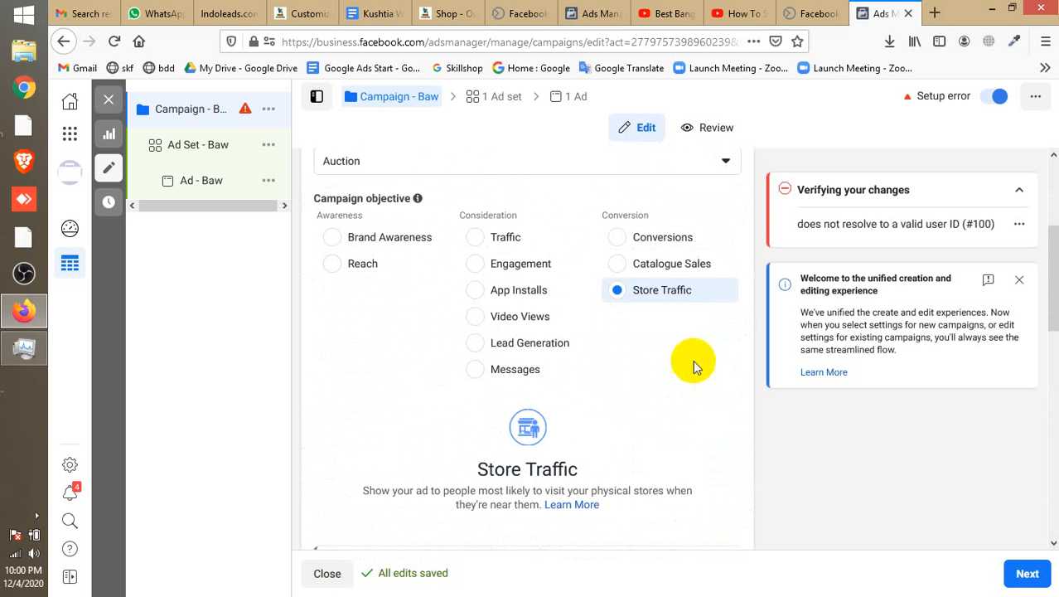
pyautogui.scroll(-3, 634, 286)
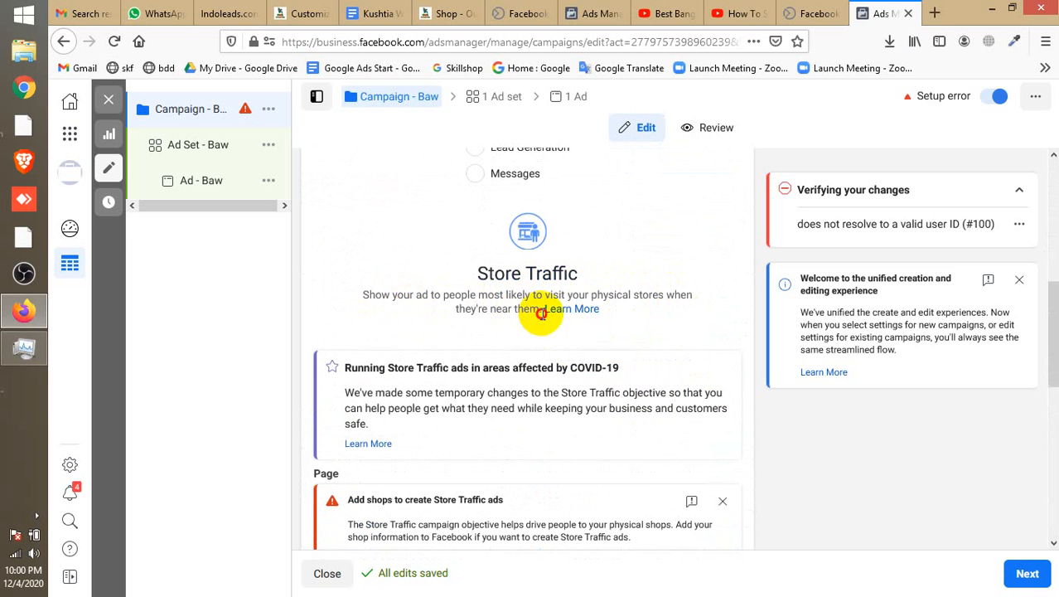
pyautogui.moveTo(541, 307); pyautogui.dragTo(362, 290)
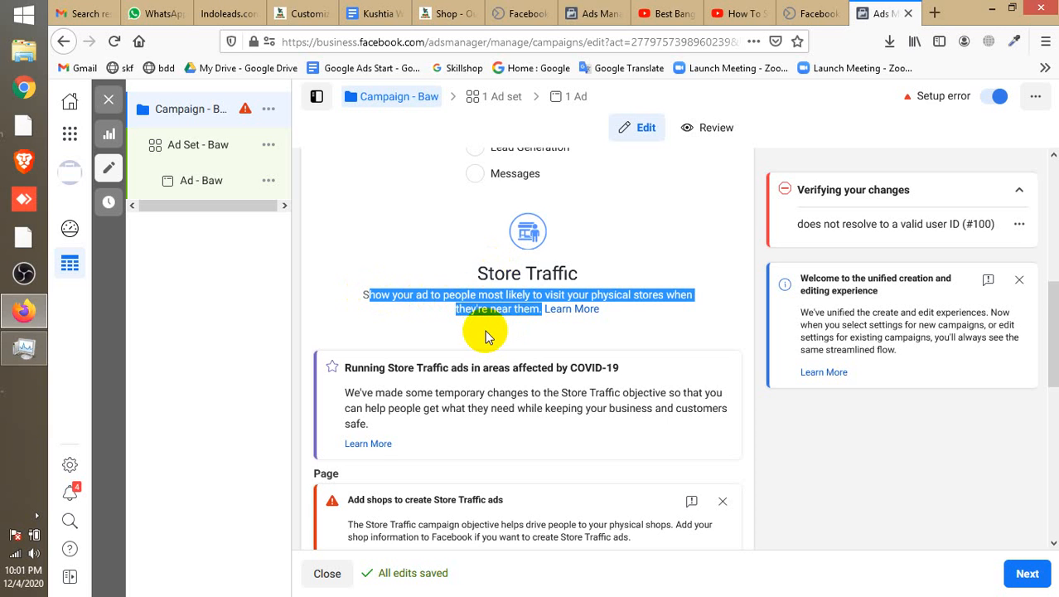
pyautogui.scroll(-3, 485, 323)
pyautogui.scroll(-2, 486, 311)
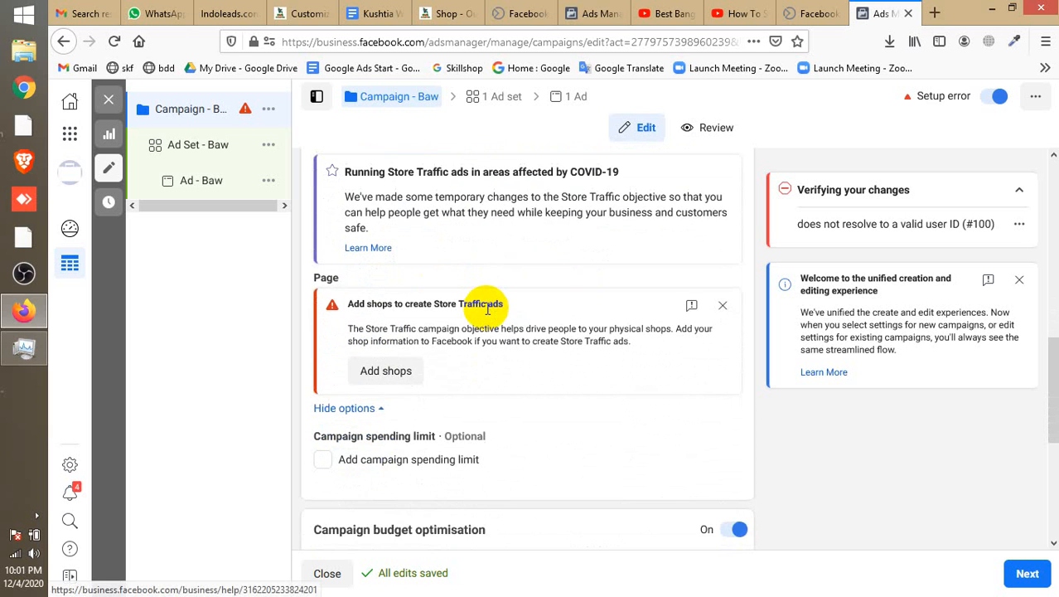
pyautogui.scroll(-7, 489, 308)
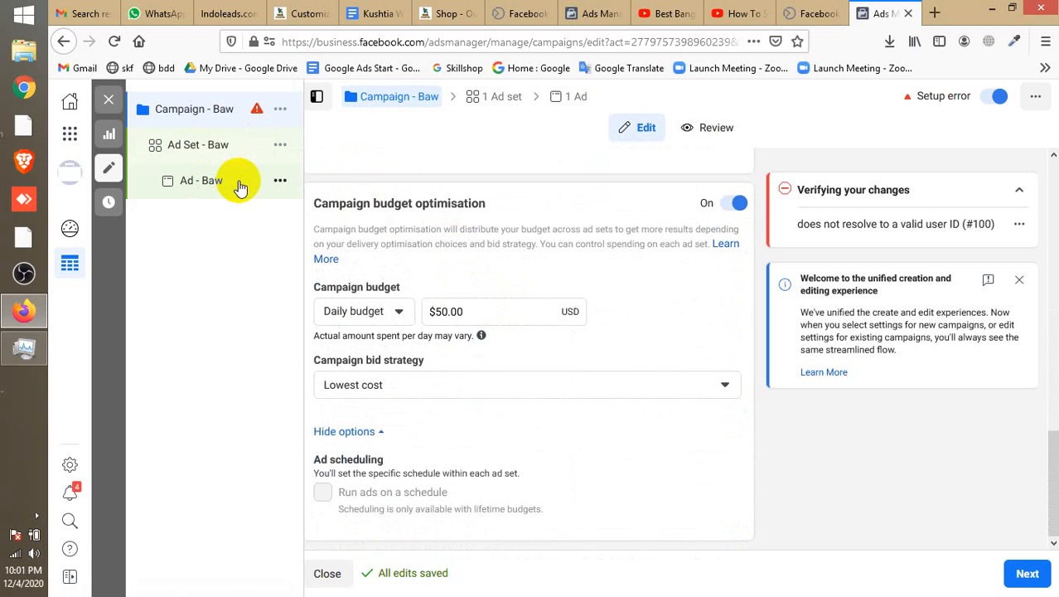
pyautogui.scroll(9, 570, 240)
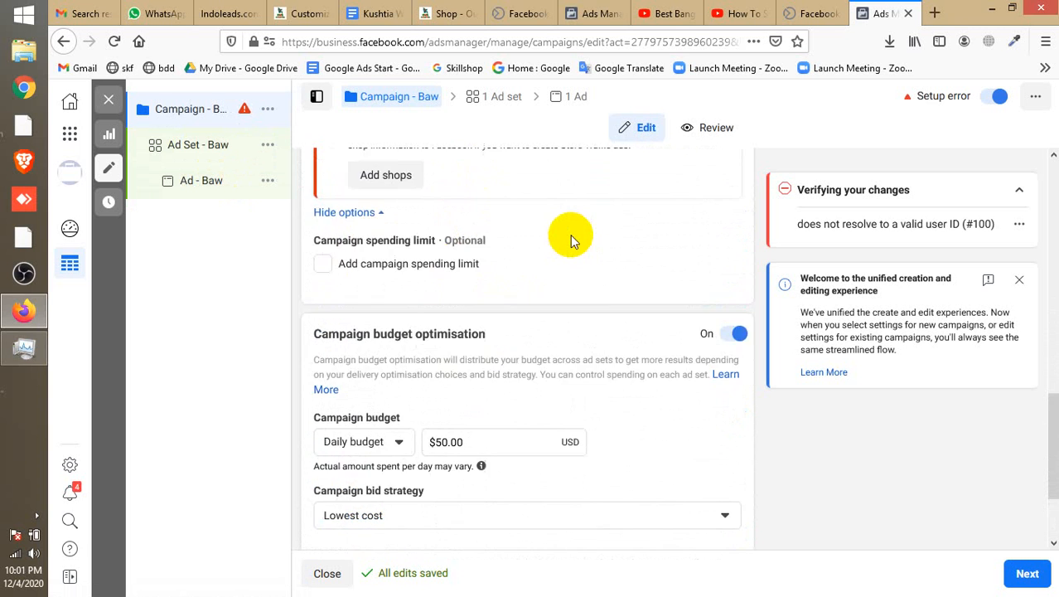
pyautogui.scroll(5, 537, 219)
pyautogui.scroll(-4, 580, 245)
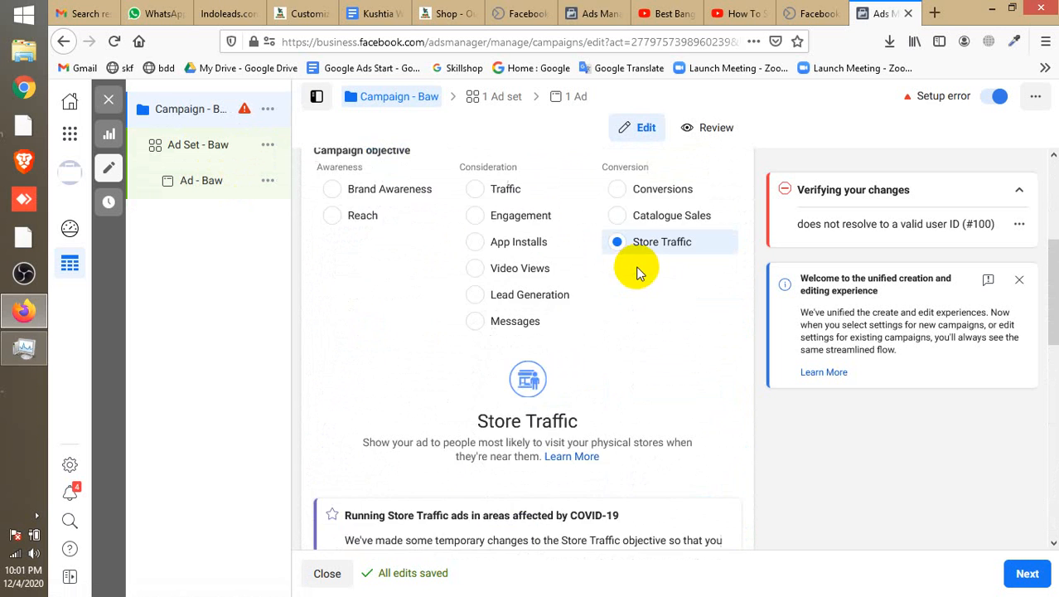
pyautogui.scroll(-2, 638, 273)
# - Set the campaign objective to Brand Awareness and continue to the ad set settings
pyautogui.scroll(6, 580, 257)
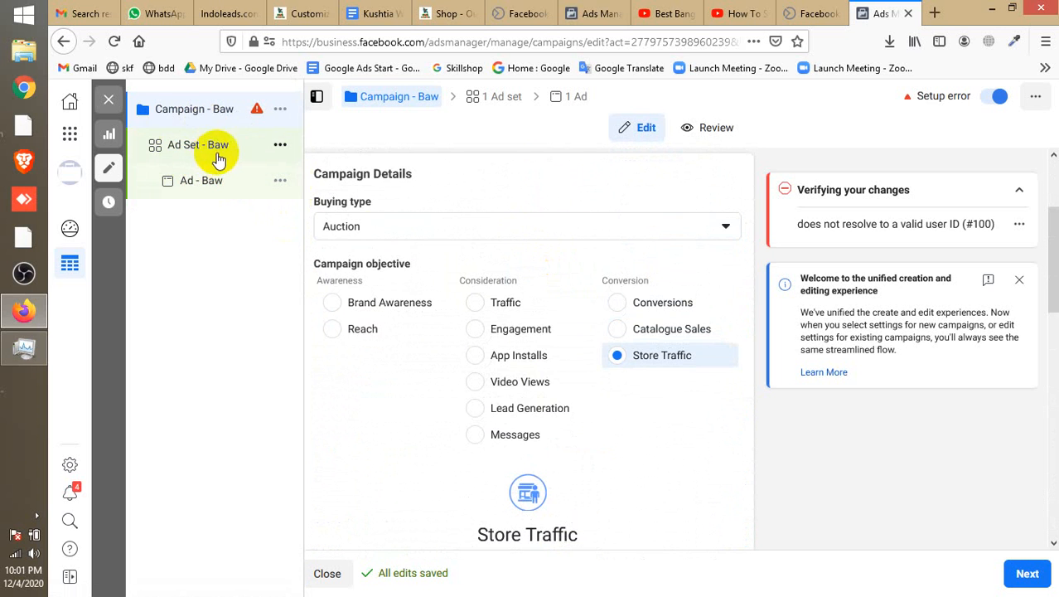
pyautogui.click(393, 313)
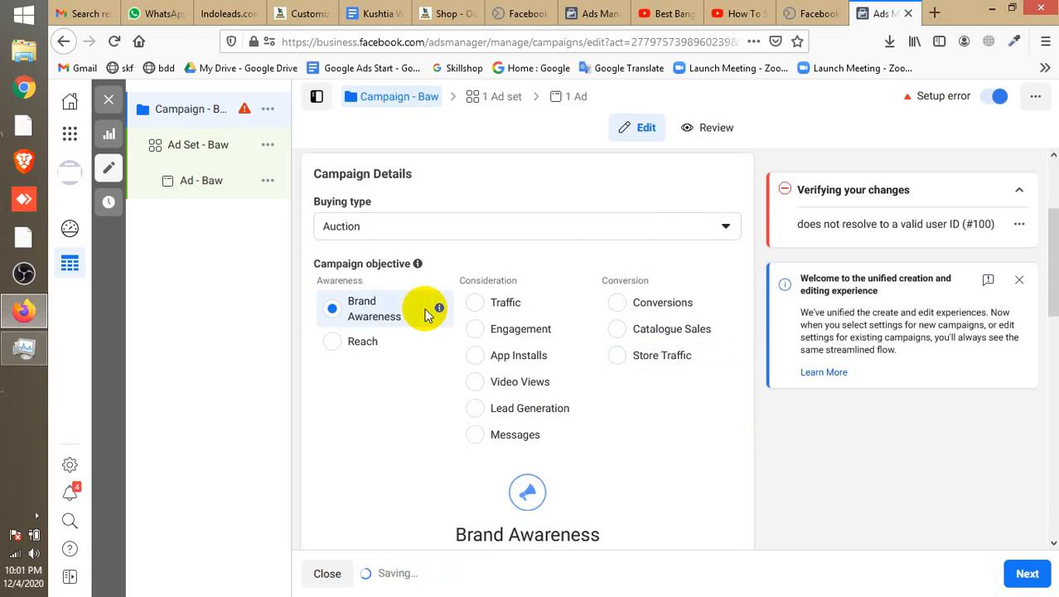
pyautogui.scroll(-5, 860, 418)
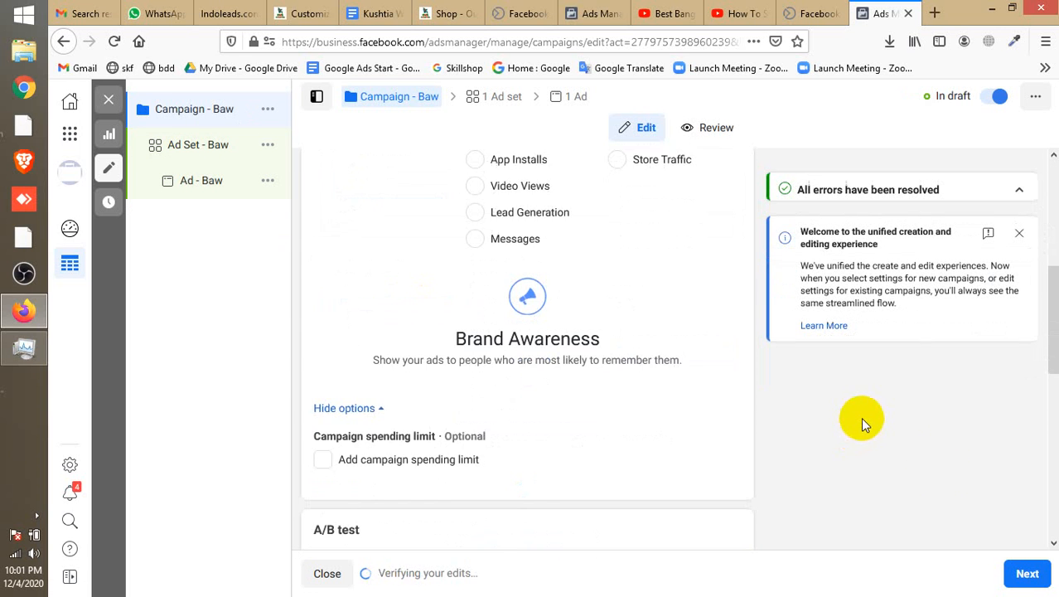
pyautogui.click(1028, 574)
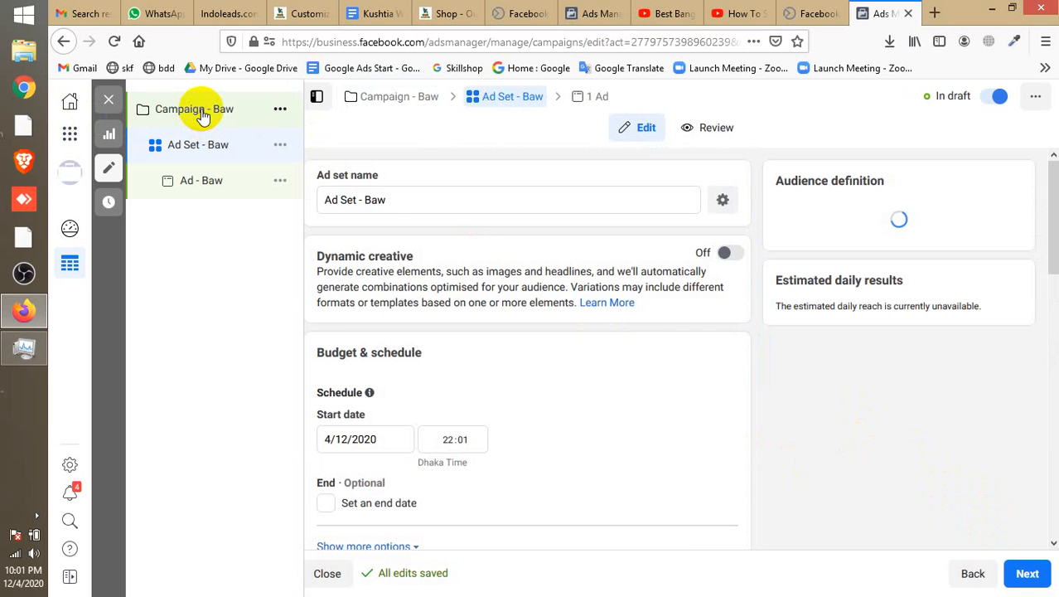
# - Return to the campaign settings, turn off campaign budget optimisation and continue to the ad set
pyautogui.click(203, 116)
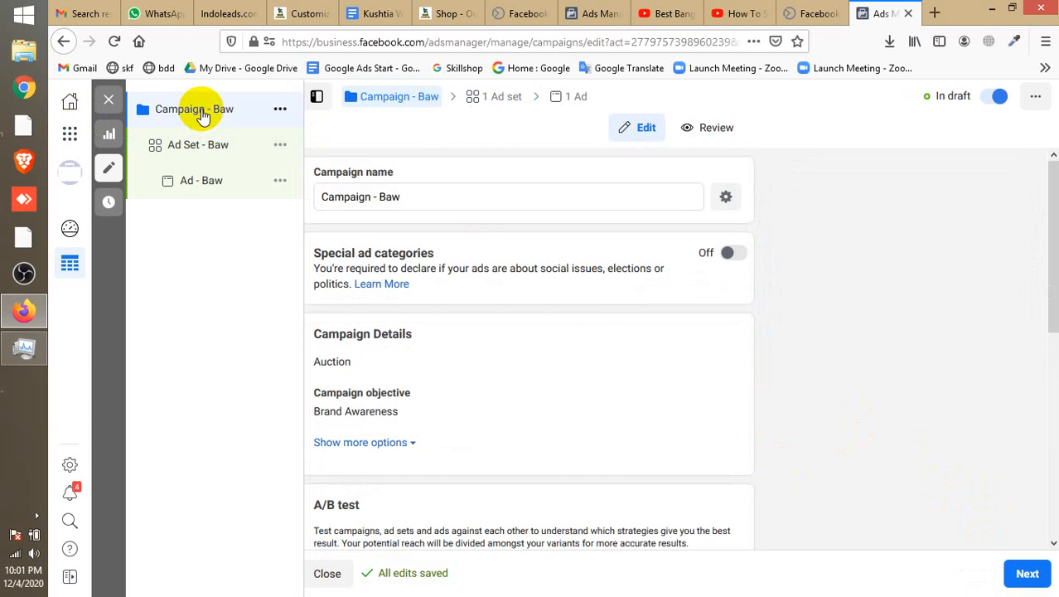
pyautogui.scroll(-5, 603, 385)
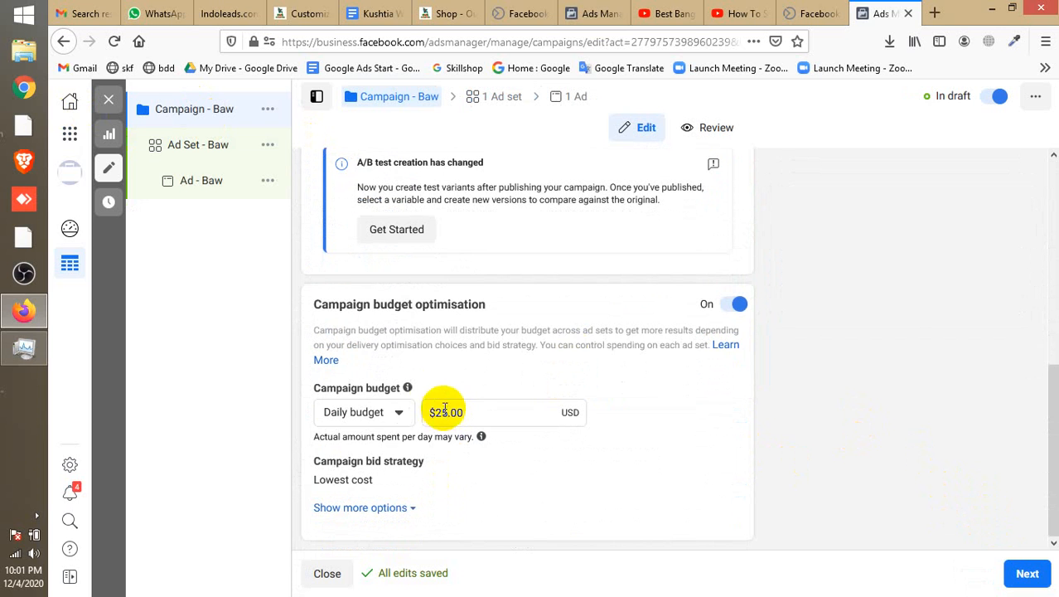
pyautogui.click(398, 414)
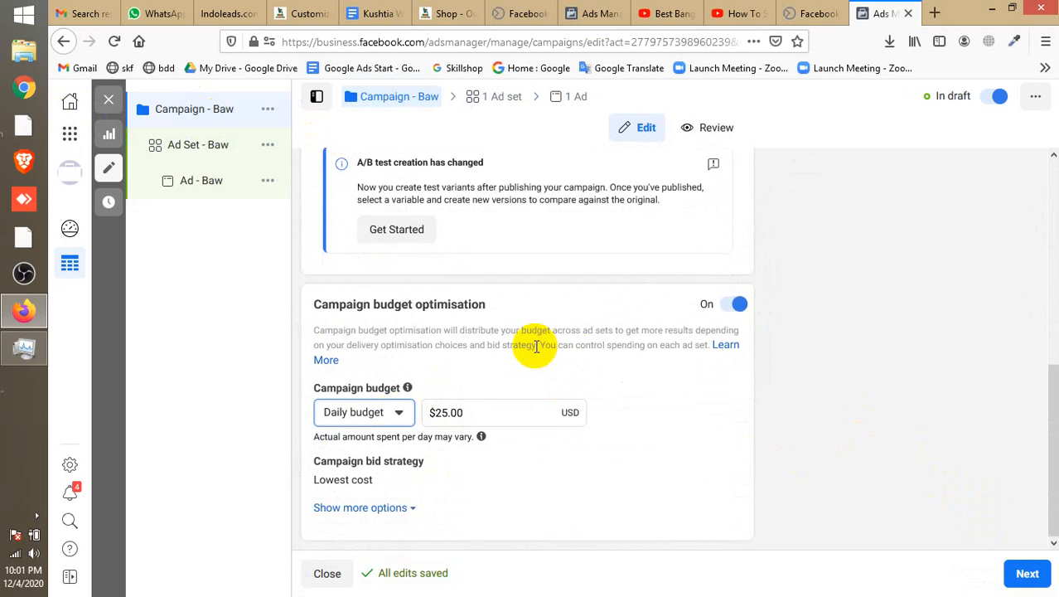
pyautogui.click(731, 306)
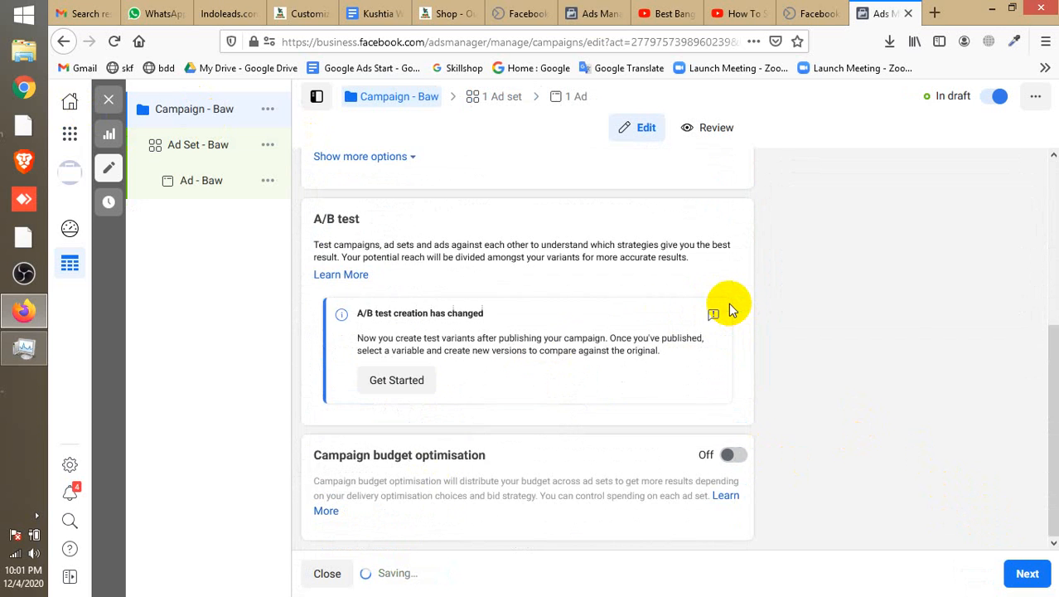
pyautogui.click(1028, 573)
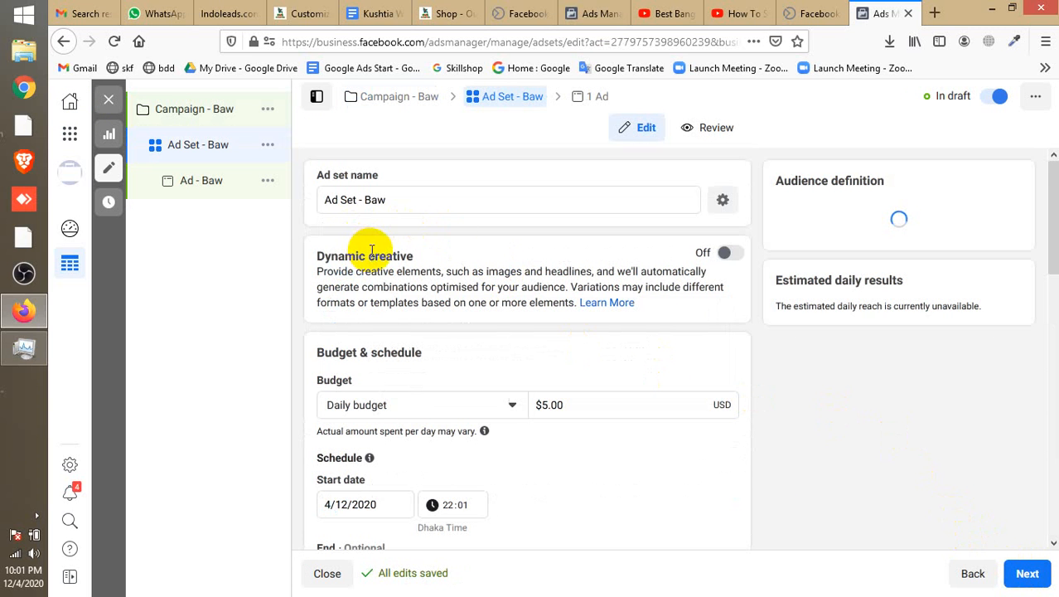
# - Examine the budget types available in the ad set's budget and schedule section
pyautogui.scroll(-5, 371, 251)
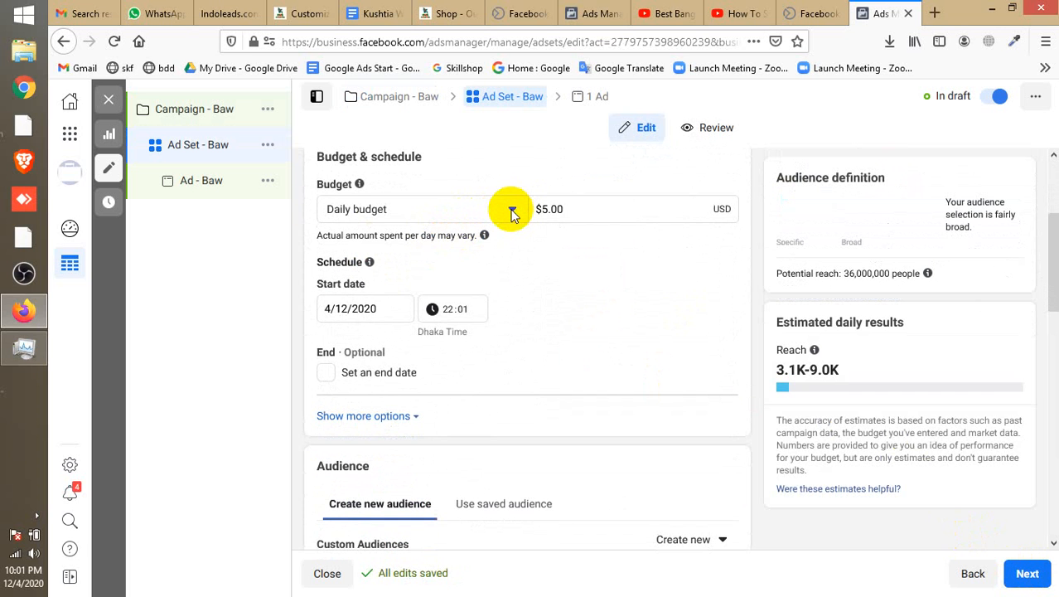
pyautogui.click(511, 212)
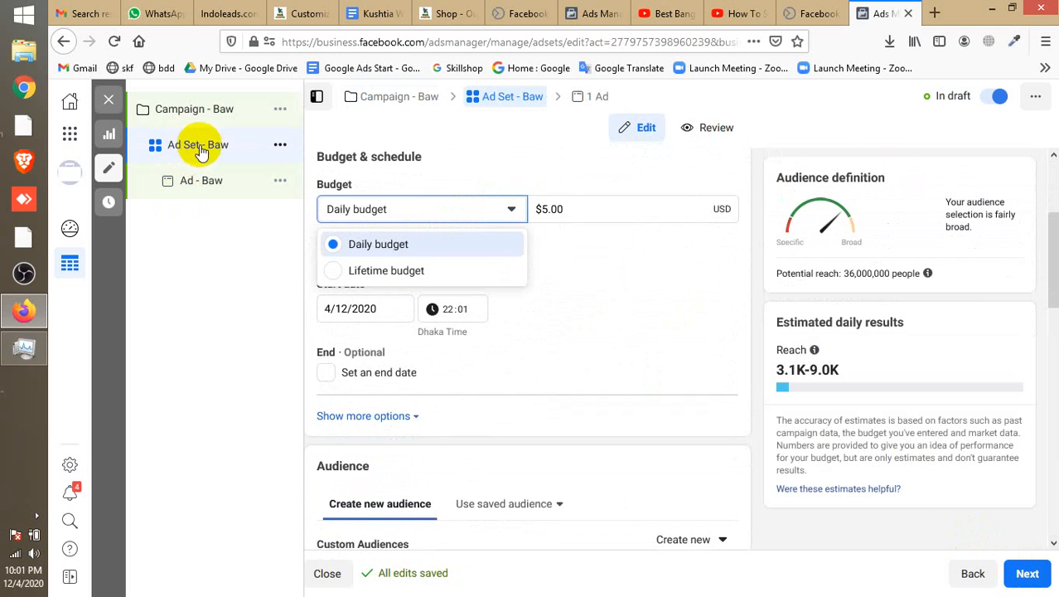
pyautogui.click(560, 189)
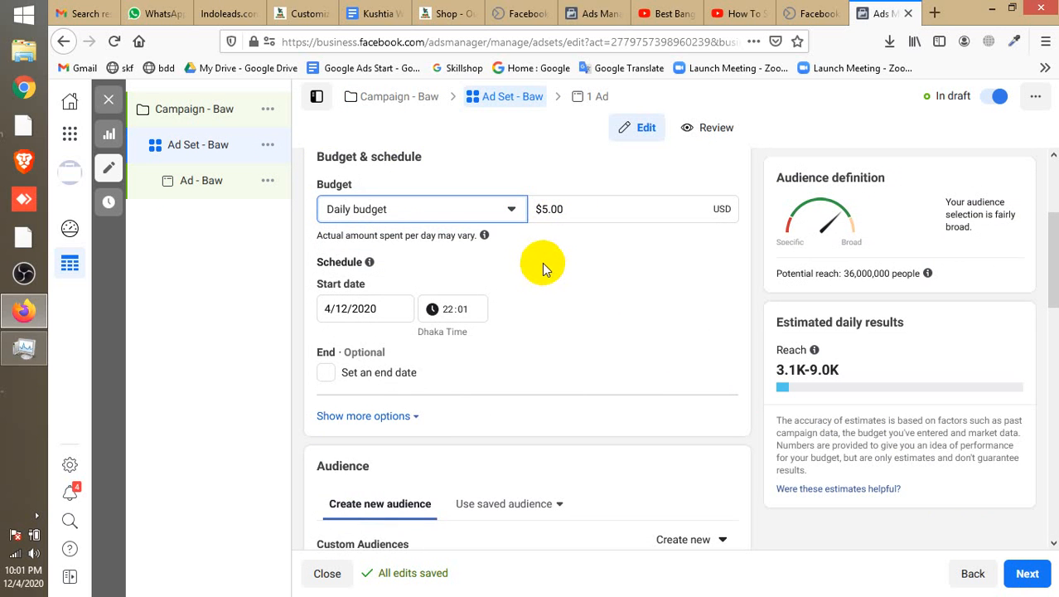
# - Review the ad set's audience, placement, and optimisation and delivery sections
pyautogui.scroll(-3, 542, 262)
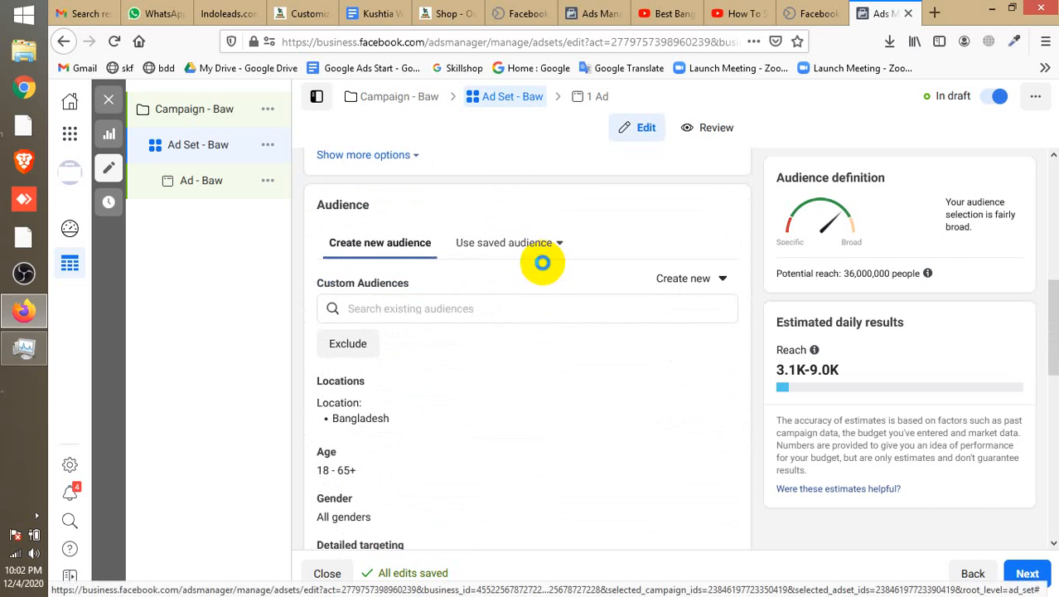
pyautogui.click(747, 154)
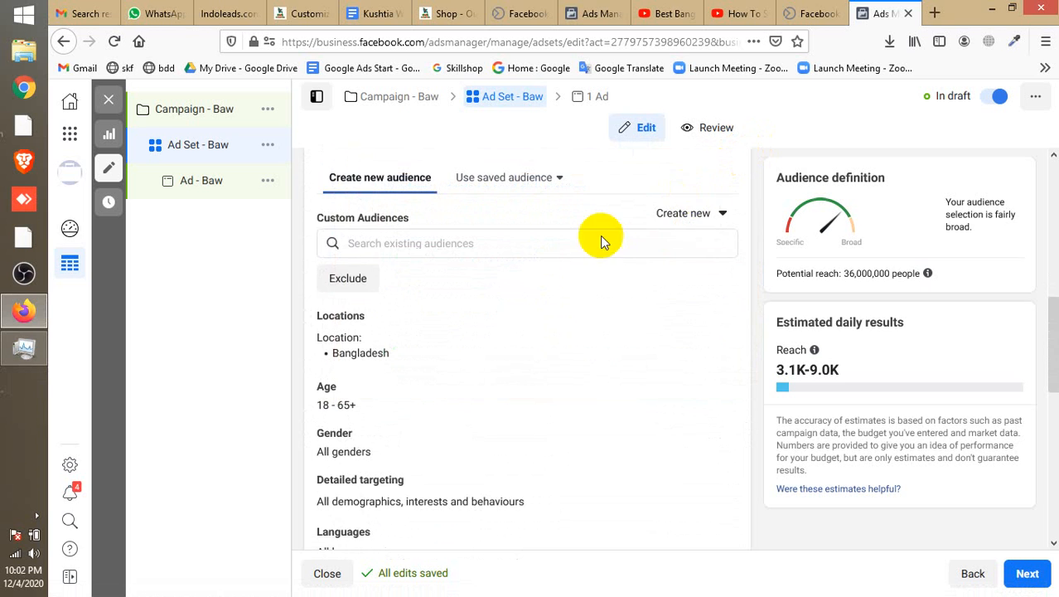
pyautogui.scroll(-4, 471, 304)
pyautogui.scroll(2, 477, 299)
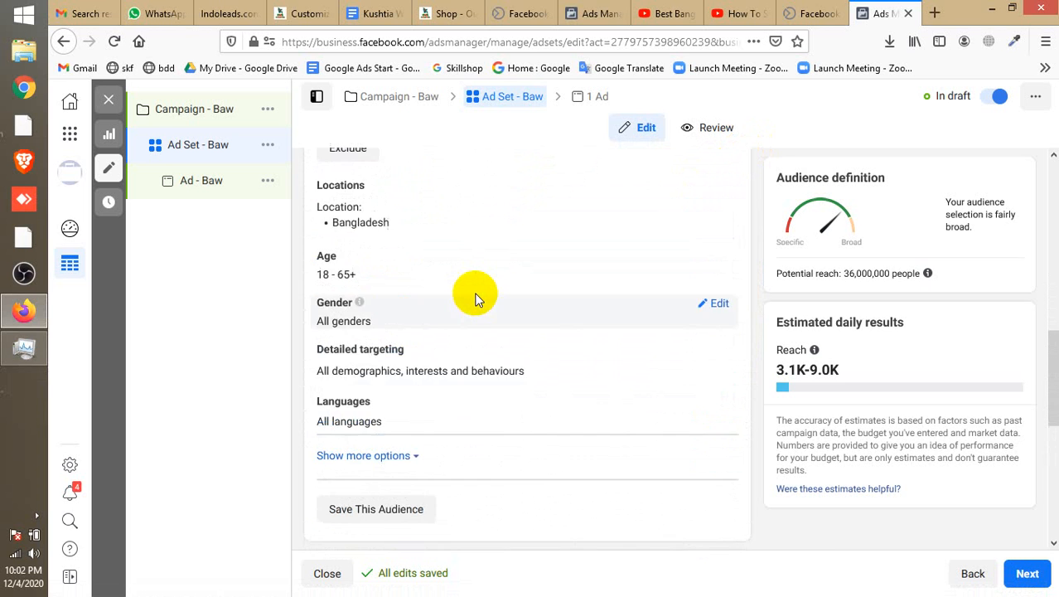
pyautogui.scroll(5, 476, 299)
pyautogui.scroll(-8, 477, 298)
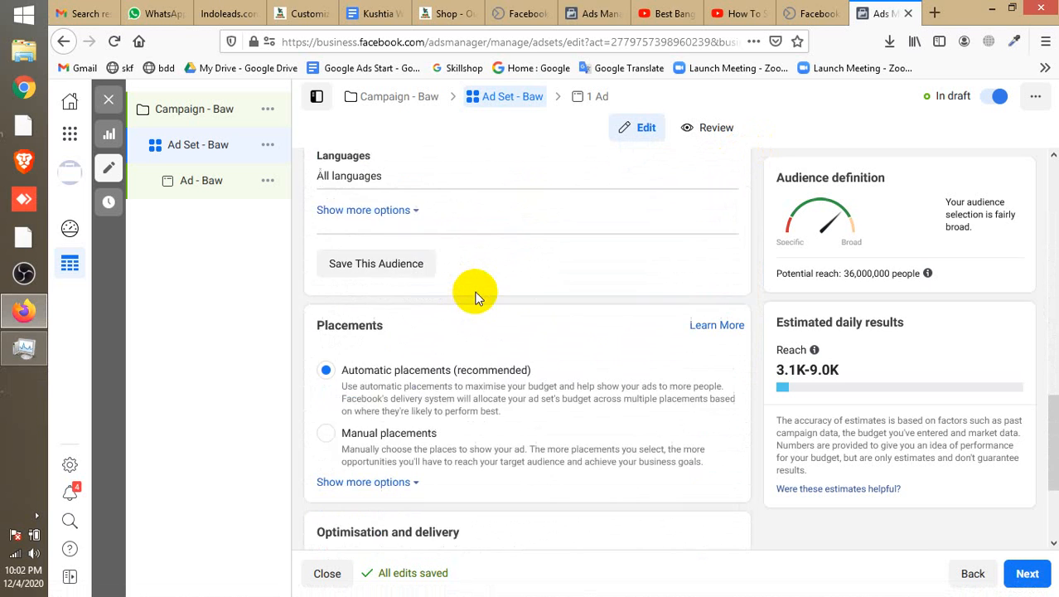
pyautogui.scroll(-3, 476, 299)
pyautogui.scroll(-1, 477, 298)
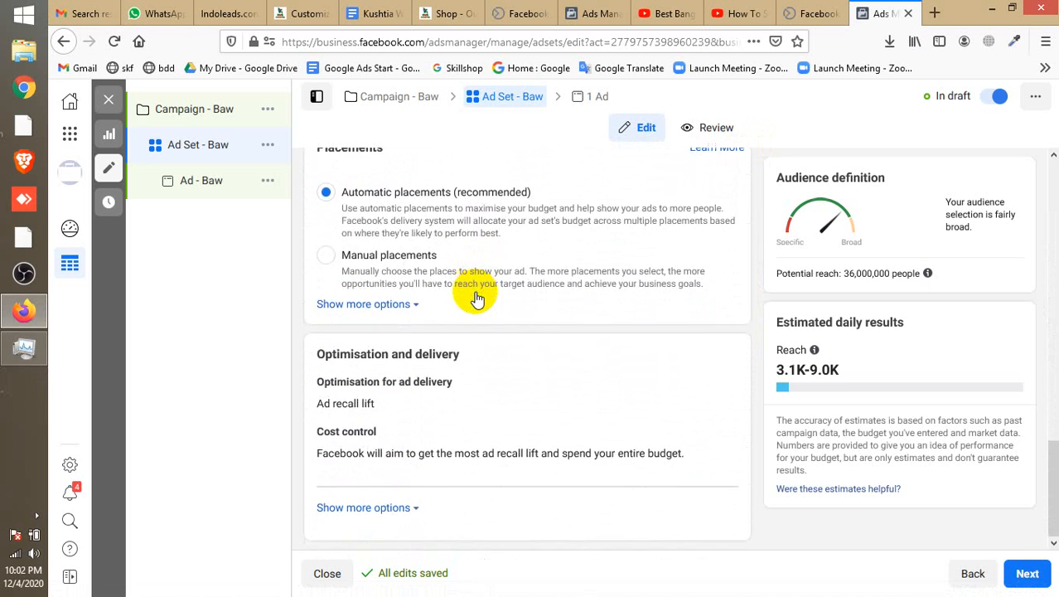
# - Expand the additional optimisation and delivery options and review the charging and delivery type settings
pyautogui.click(411, 508)
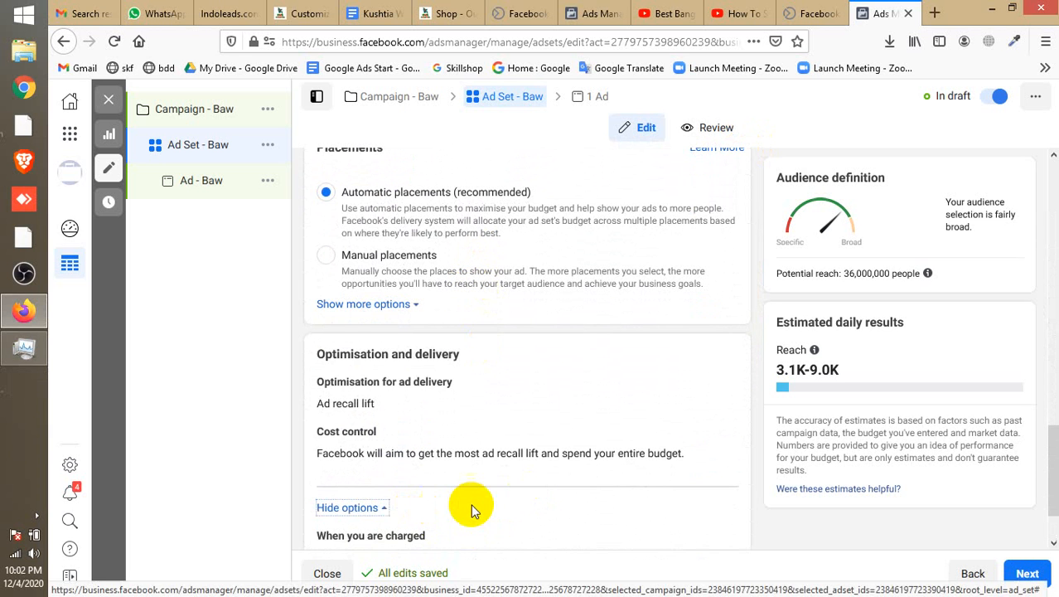
pyautogui.scroll(-1, 472, 503)
pyautogui.scroll(-2, 477, 488)
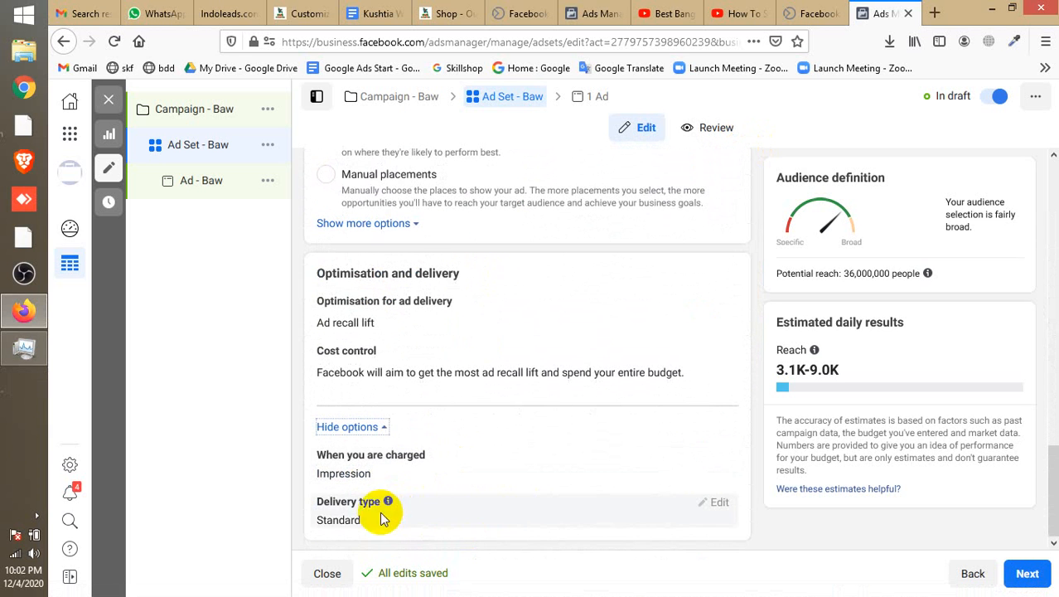
pyautogui.moveTo(383, 504)
pyautogui.scroll(2, 432, 451)
pyautogui.scroll(-4, 410, 409)
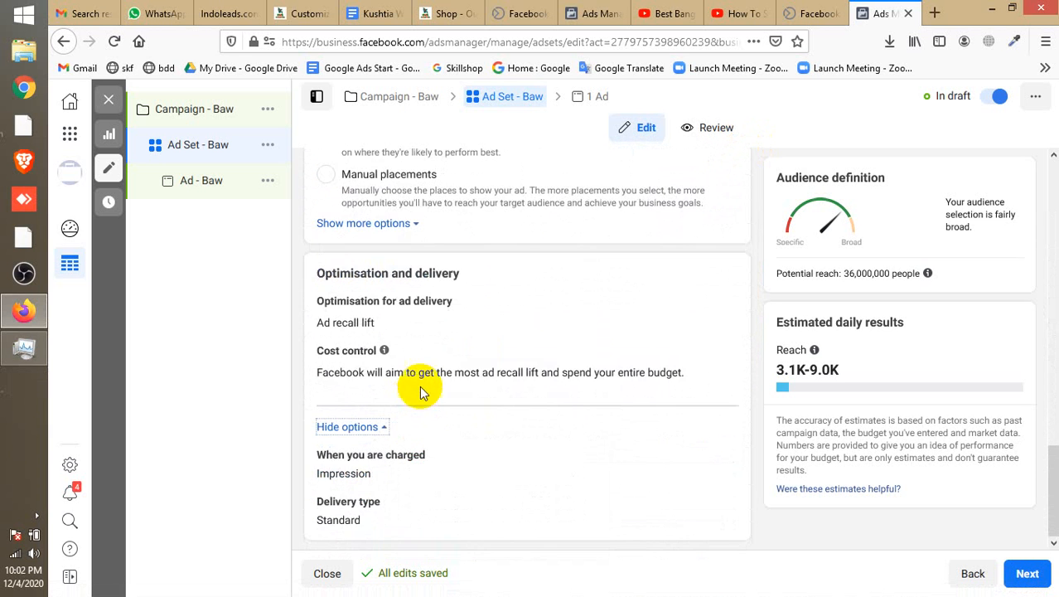
# - Examine the choices for creating a new custom or lookalike audience in the ad set's audience section
pyautogui.scroll(4, 411, 357)
pyautogui.scroll(5, 414, 336)
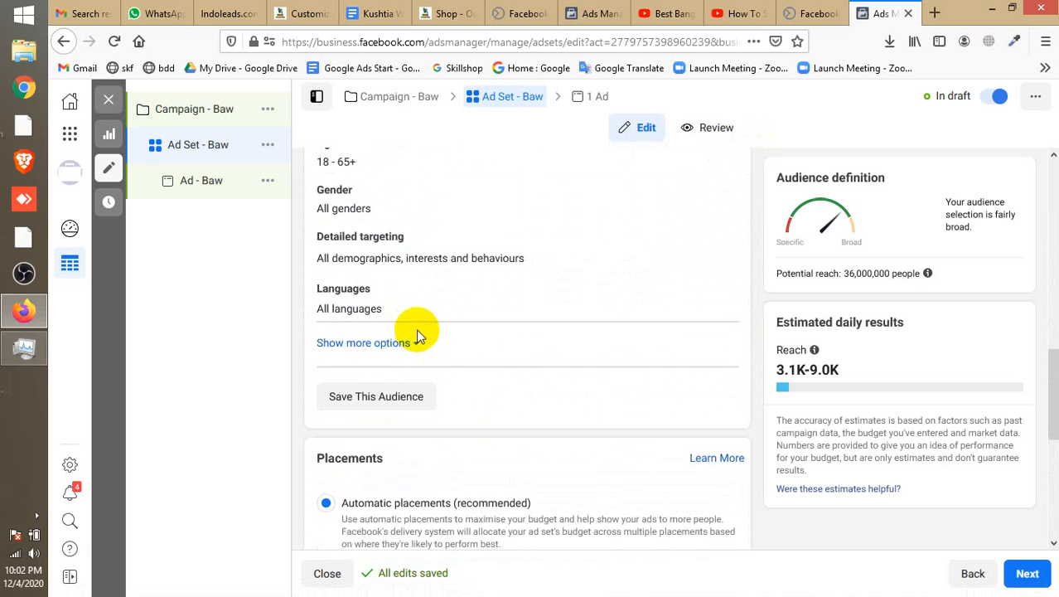
pyautogui.scroll(8, 416, 330)
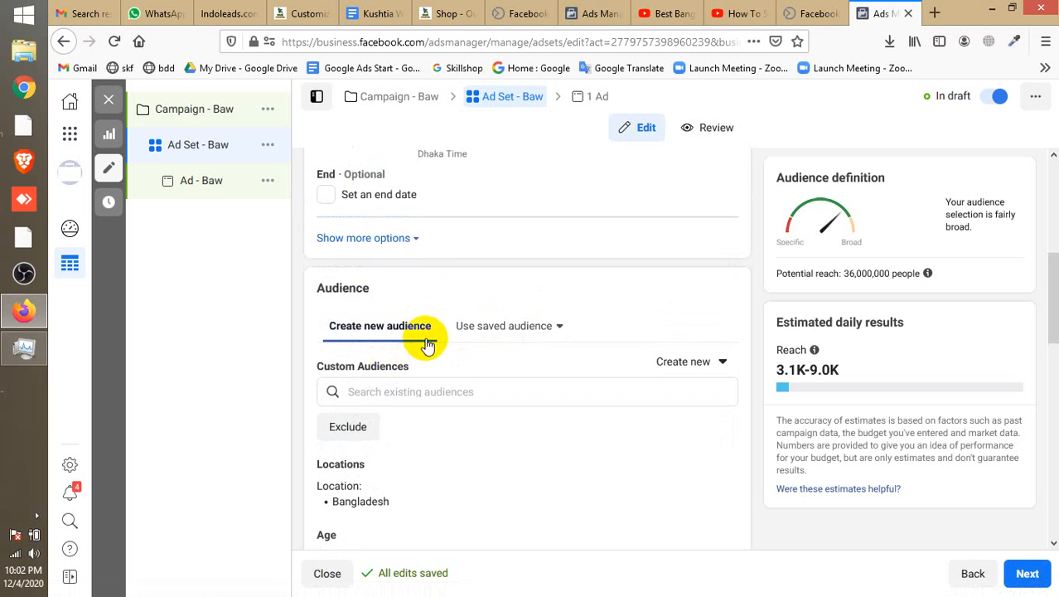
pyautogui.click(720, 362)
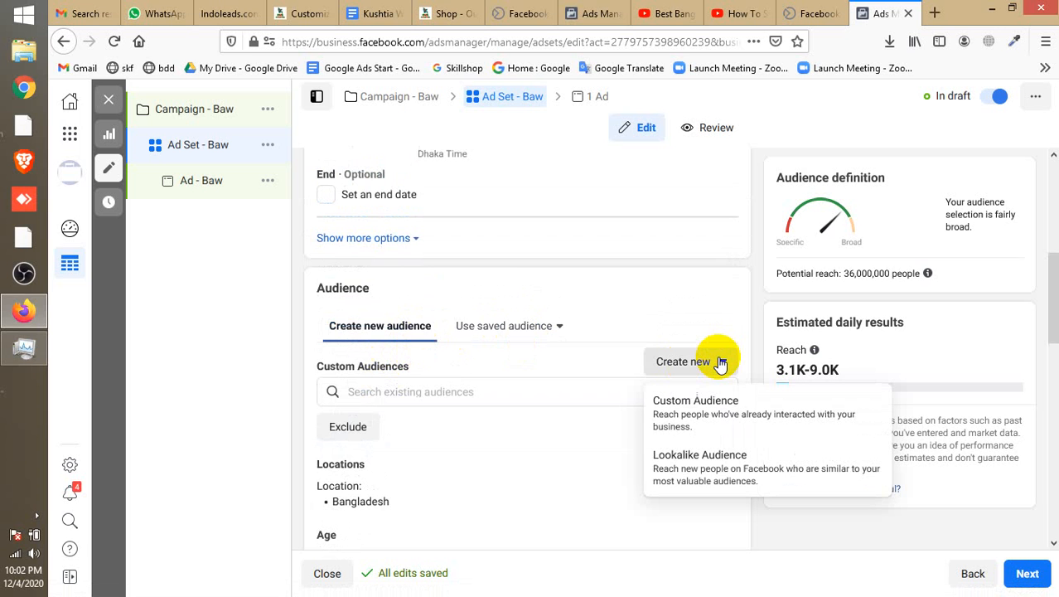
pyautogui.scroll(3, 396, 303)
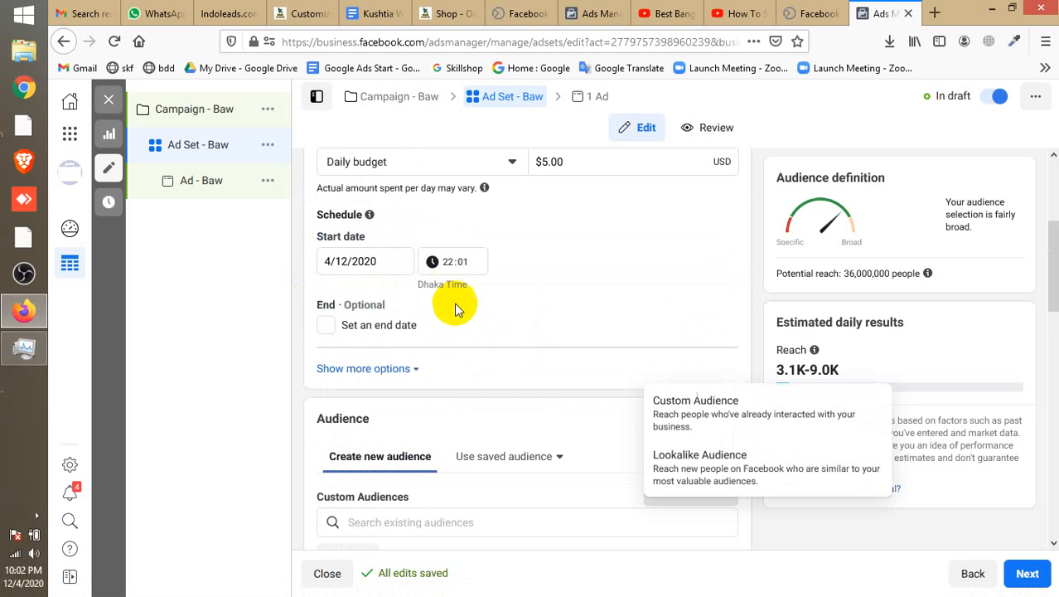
# - Check the ad set's budget type and placements, and expand the additional audience options to review the Connections setting
pyautogui.scroll(4, 455, 309)
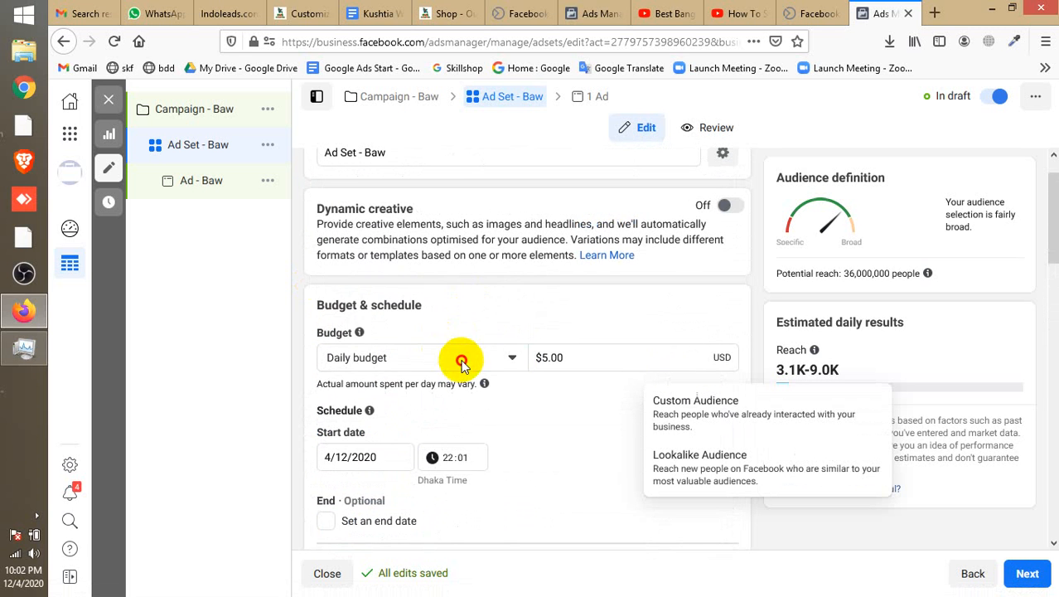
pyautogui.click(462, 365)
pyautogui.click(461, 361)
pyautogui.scroll(-8, 479, 314)
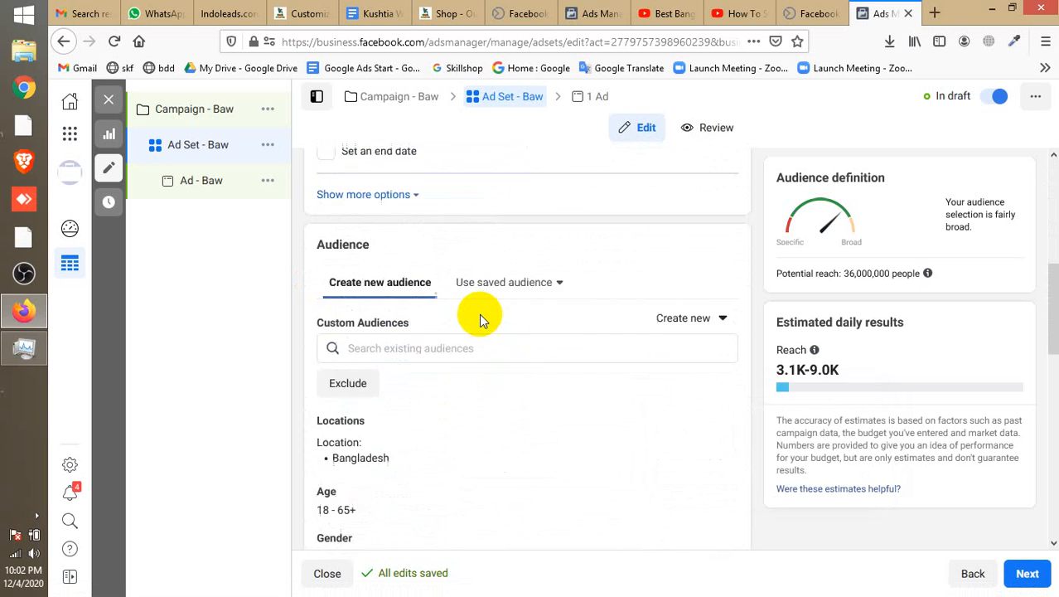
pyautogui.scroll(-8, 479, 313)
pyautogui.scroll(-1, 479, 314)
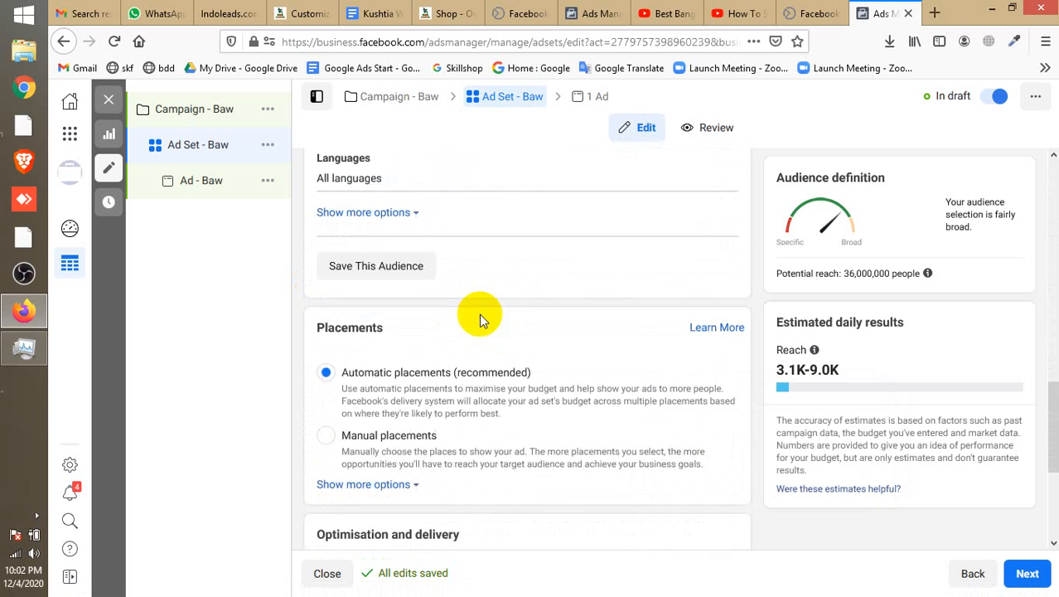
pyautogui.scroll(4, 480, 314)
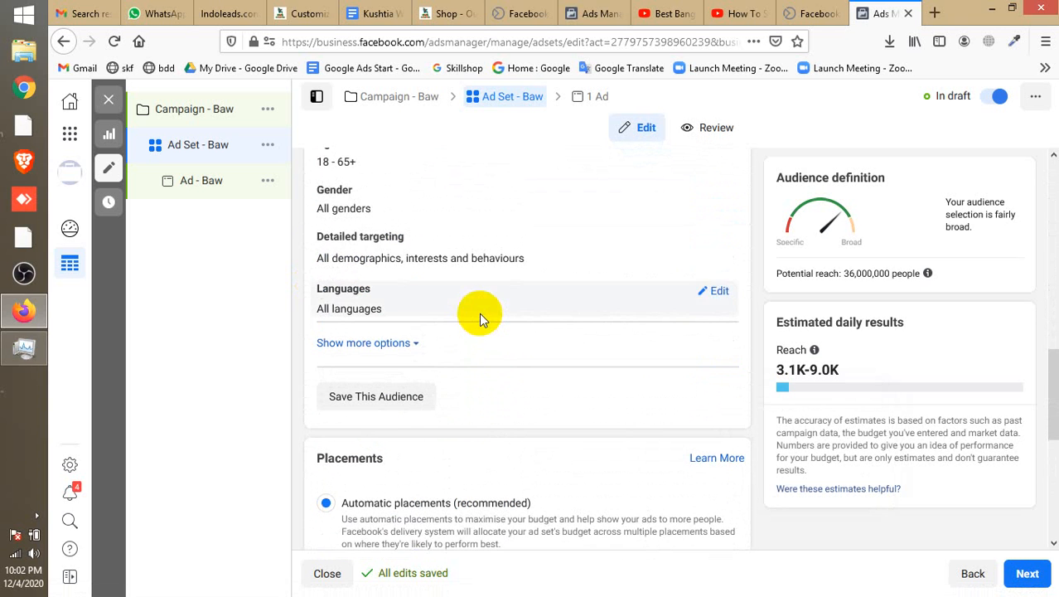
pyautogui.click(398, 343)
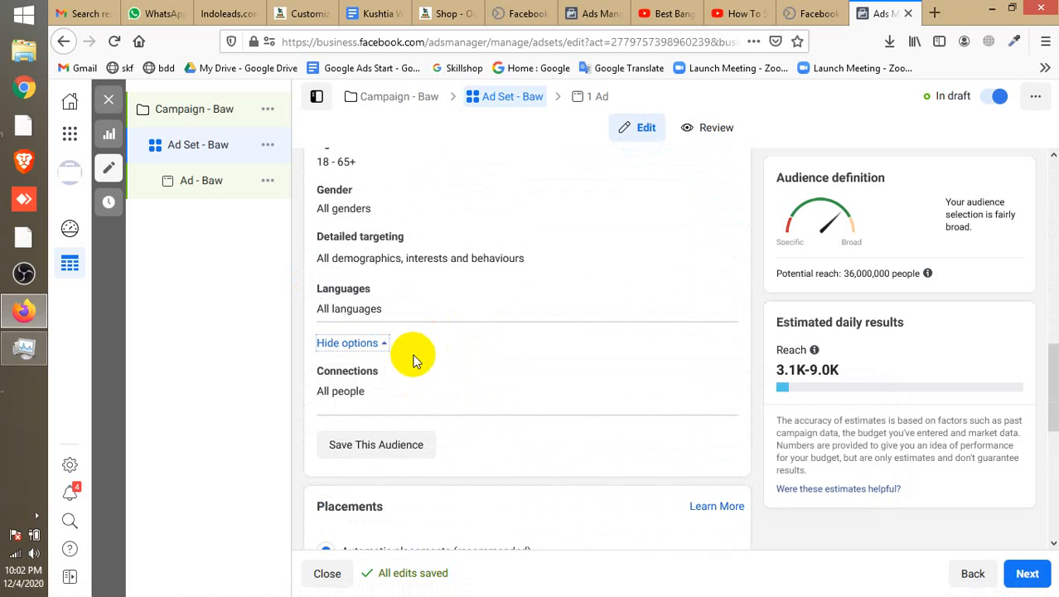
pyautogui.scroll(3, 491, 312)
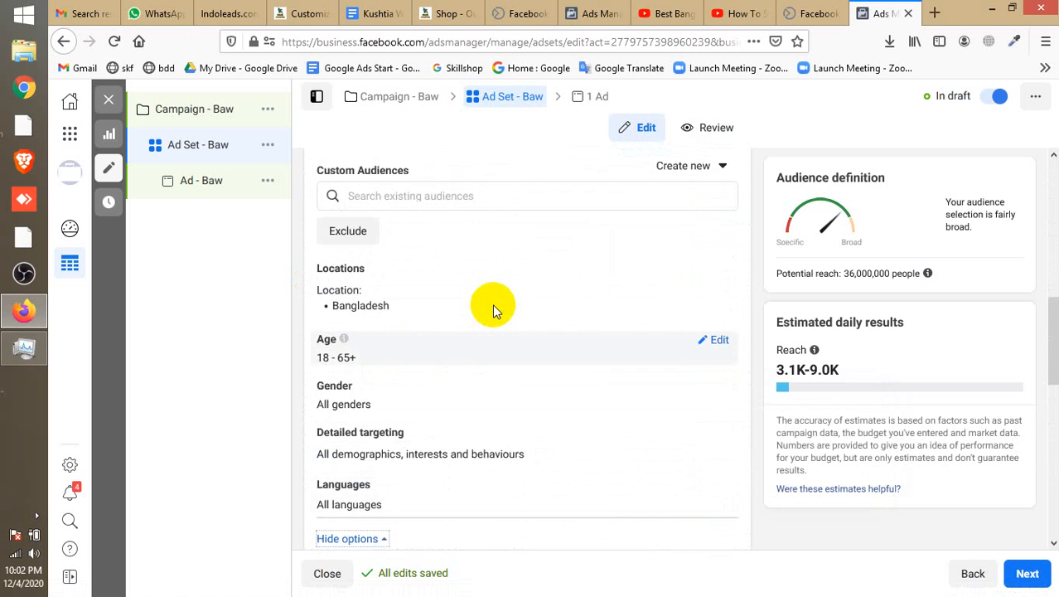
# - Change the ad set's budget type to Lifetime budget
pyautogui.scroll(6, 492, 308)
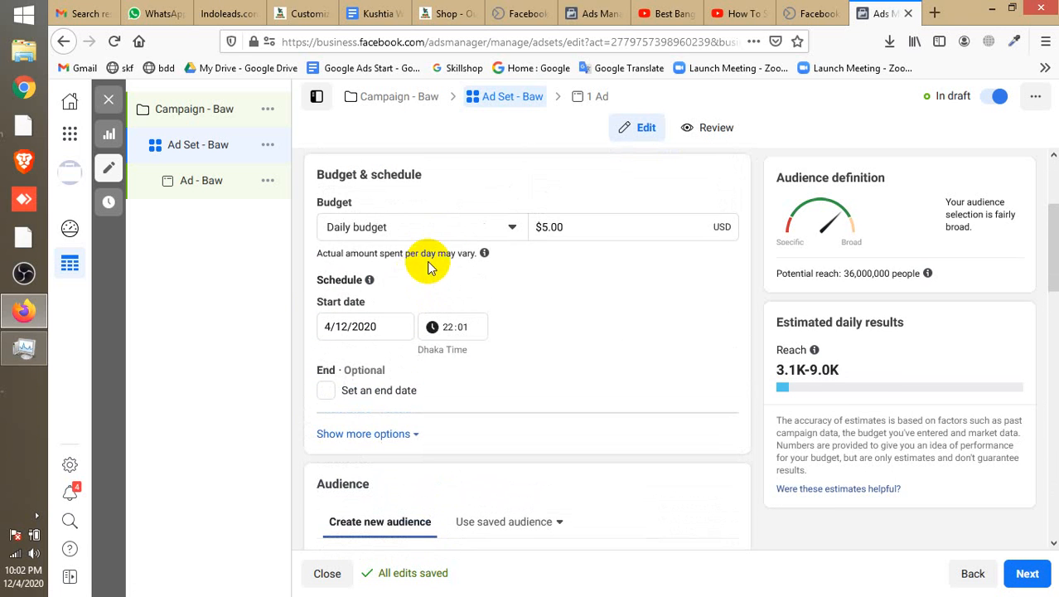
pyautogui.click(440, 236)
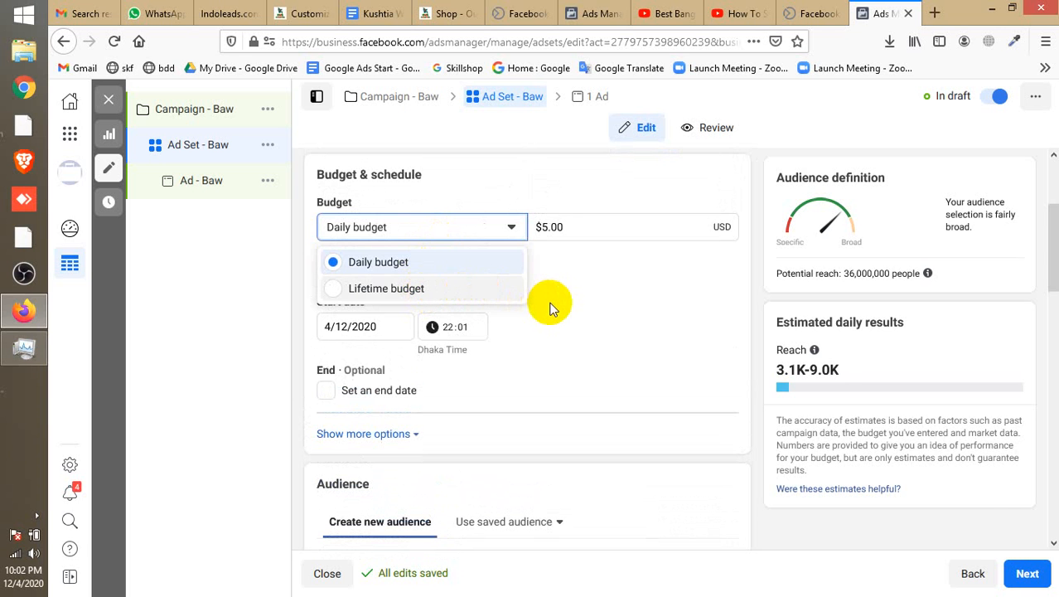
pyautogui.press('Return')
# - Expand the additional placement options and review the brand safety, inventory filter and exclusion settings
pyautogui.scroll(-3, 546, 302)
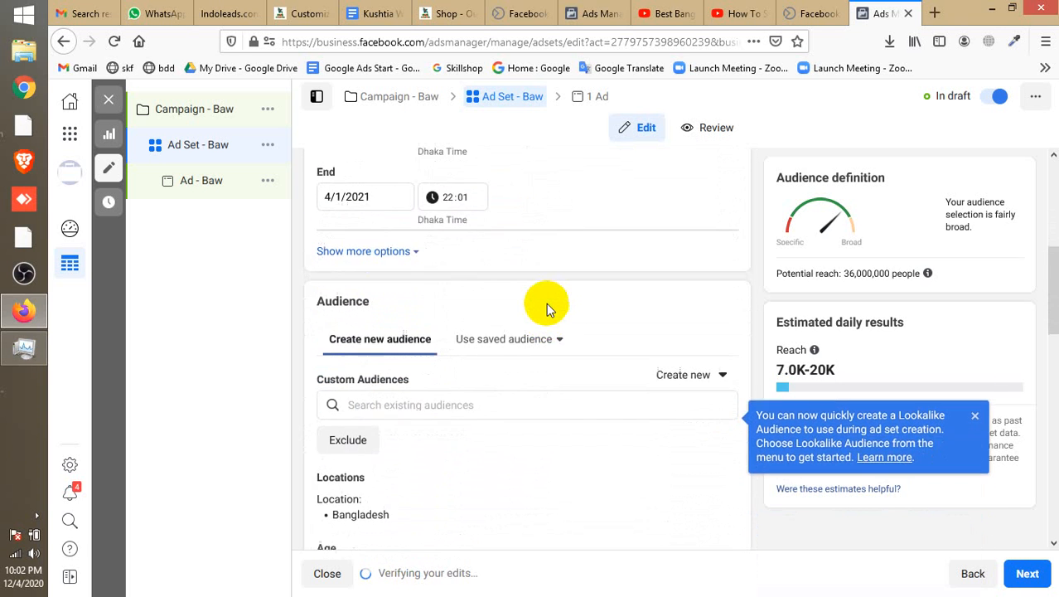
pyautogui.scroll(-3, 546, 302)
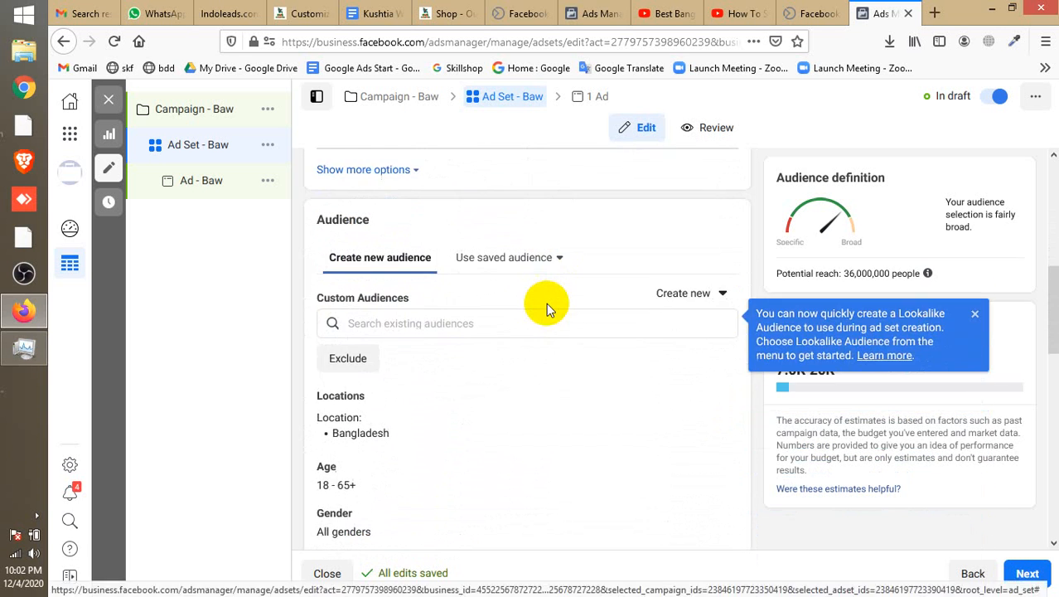
pyautogui.scroll(-3, 547, 303)
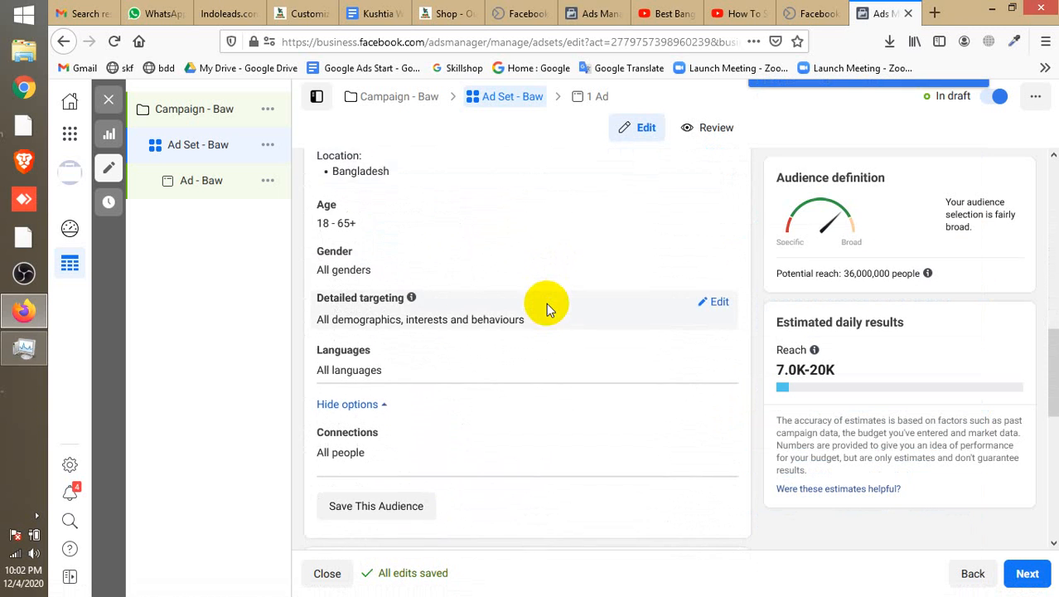
pyautogui.scroll(-3, 543, 307)
pyautogui.scroll(-5, 416, 402)
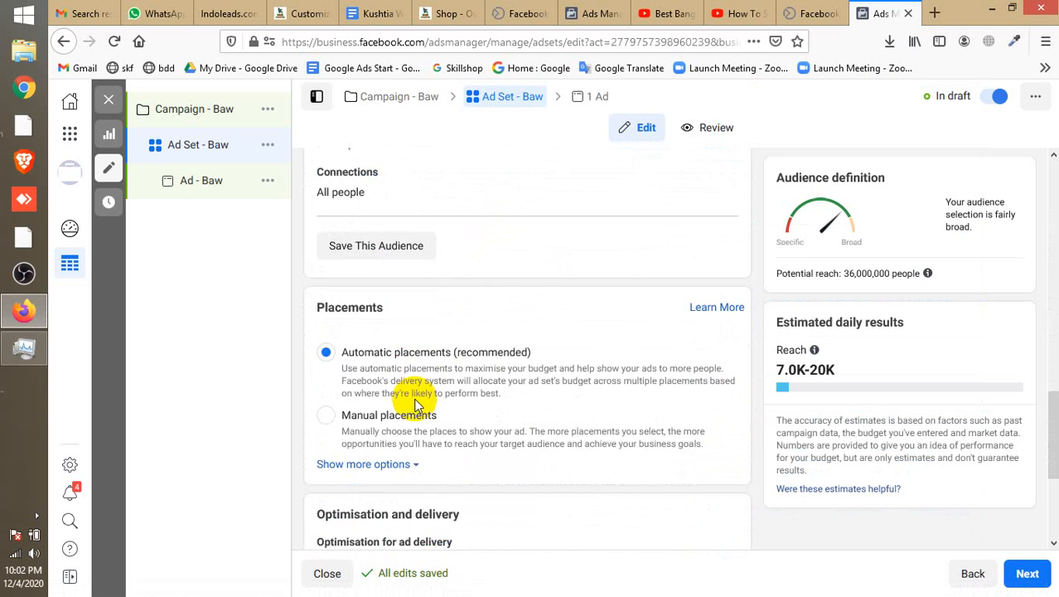
pyautogui.scroll(-1, 416, 402)
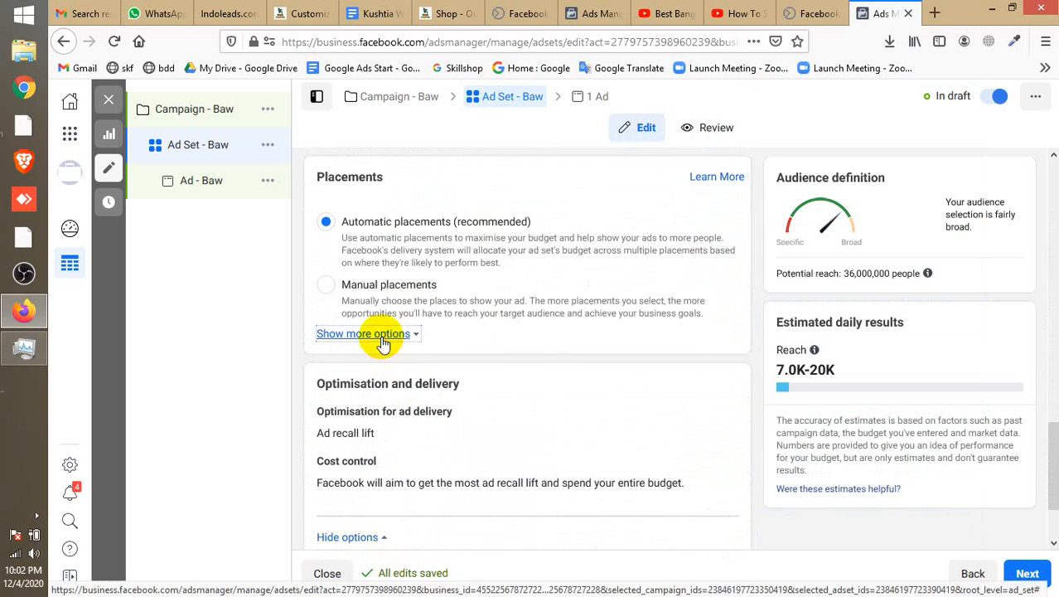
pyautogui.click(381, 334)
pyautogui.scroll(-3, 440, 323)
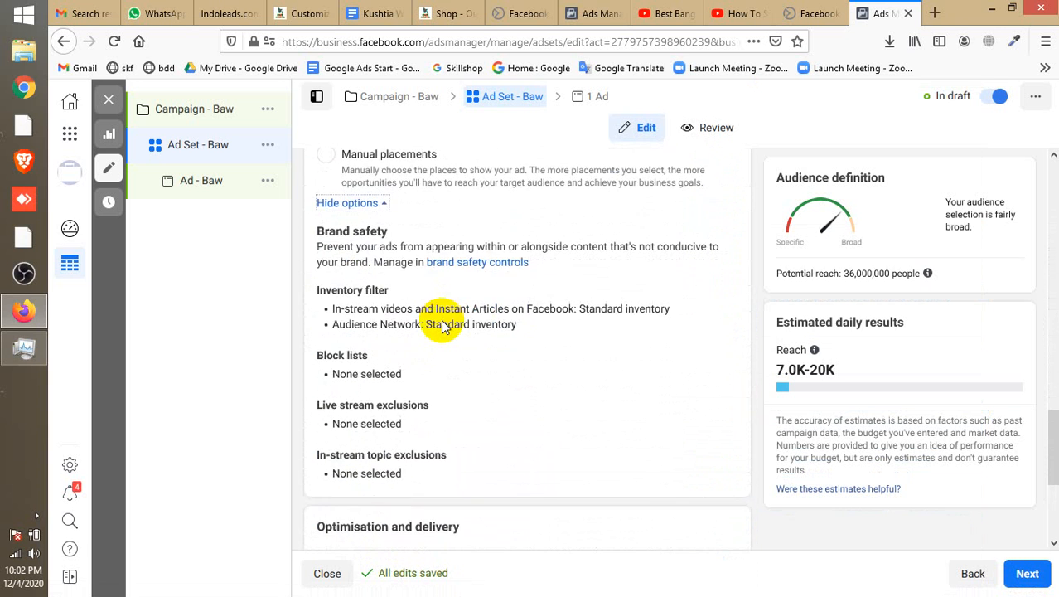
pyautogui.scroll(-5, 442, 326)
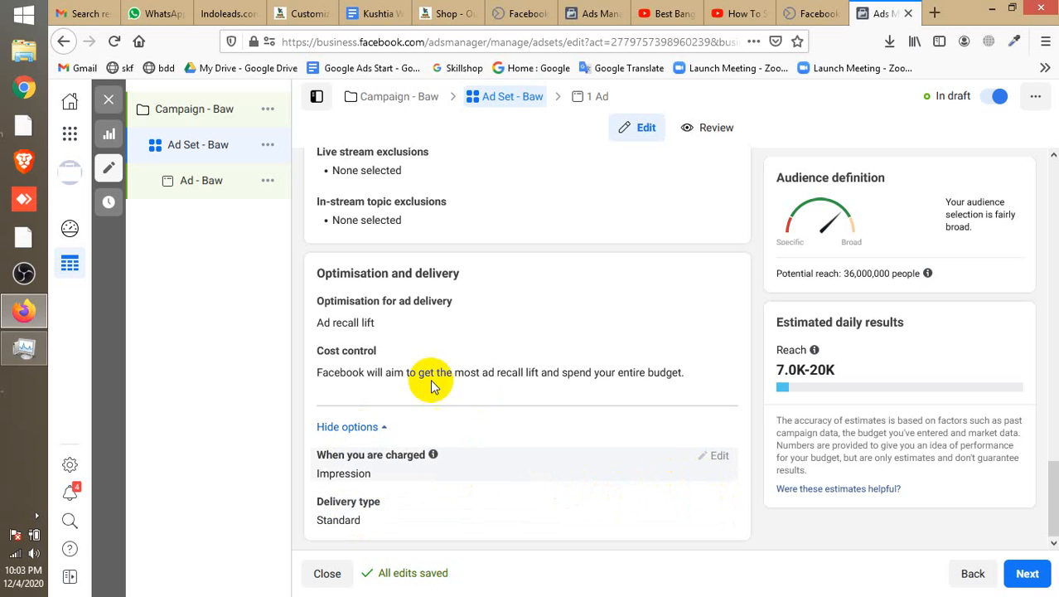
# - Review the ad set again from optimisation and delivery through placements and audience back to the schedule's end date
pyautogui.scroll(2, 421, 369)
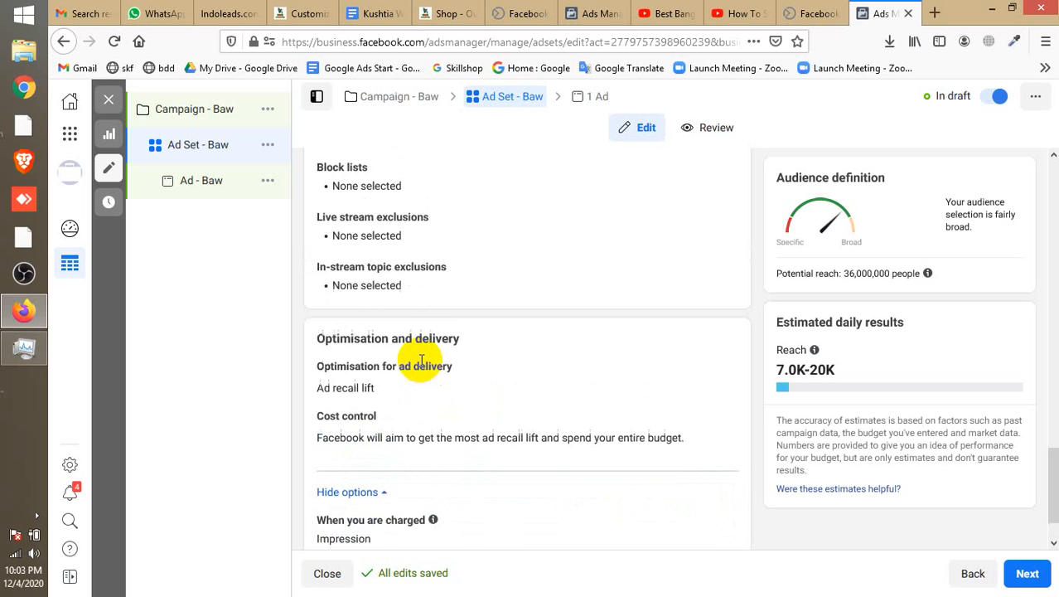
pyautogui.scroll(6, 422, 362)
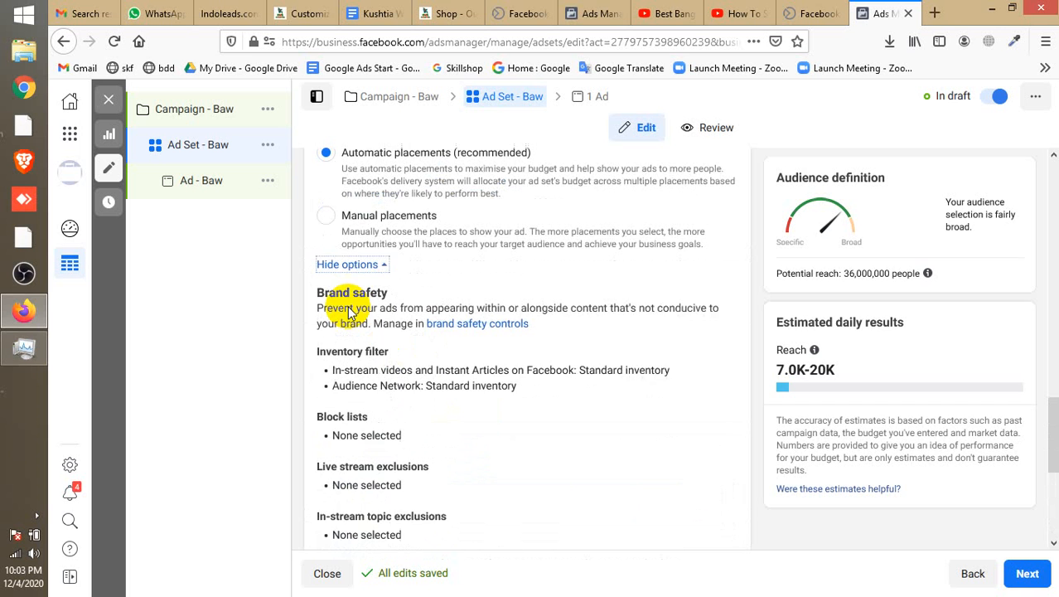
pyautogui.scroll(4, 352, 307)
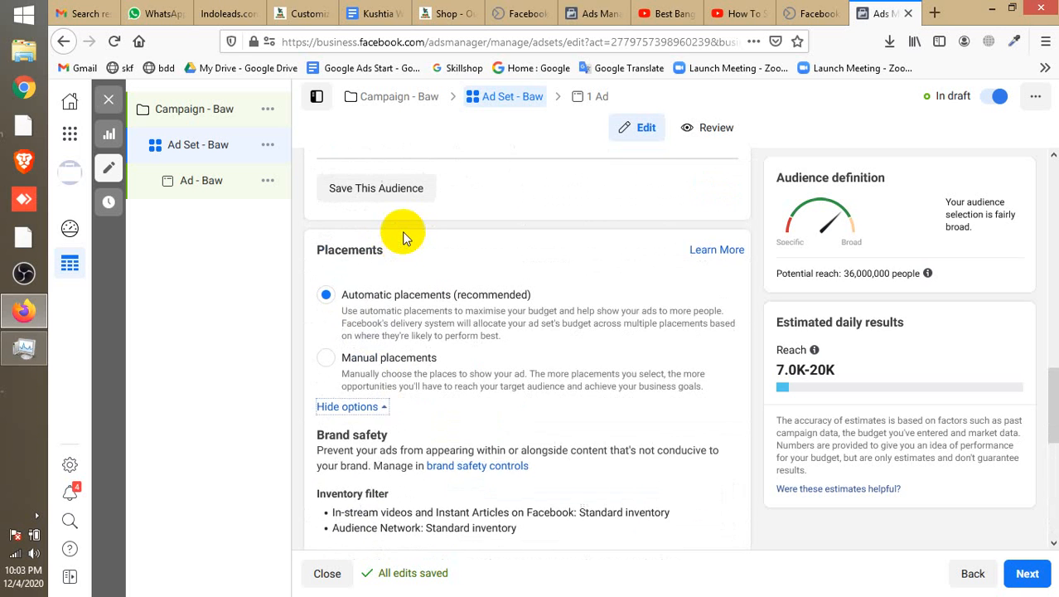
pyautogui.scroll(4, 402, 231)
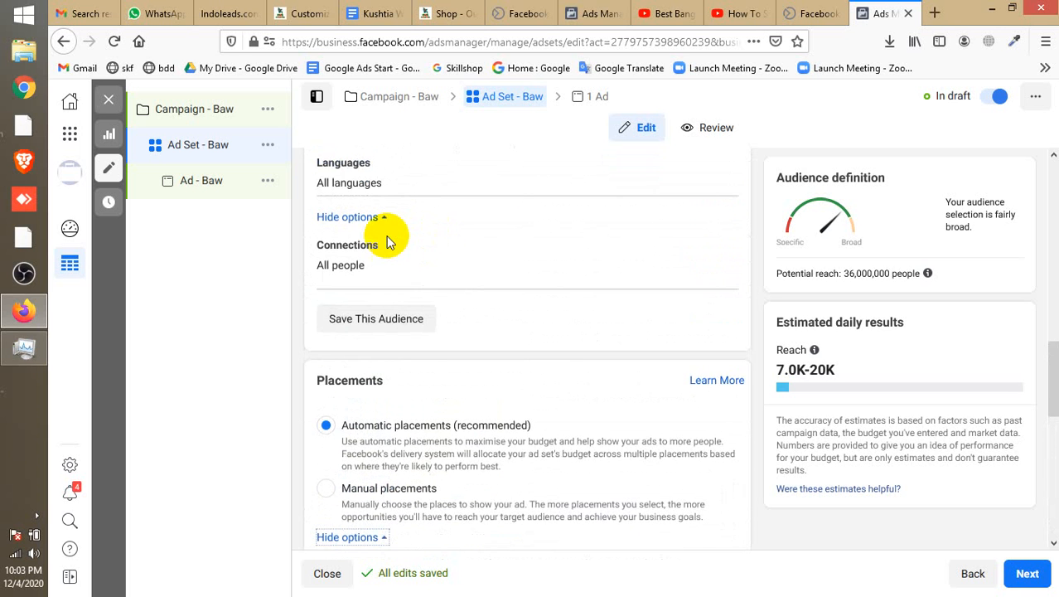
pyautogui.scroll(2, 387, 235)
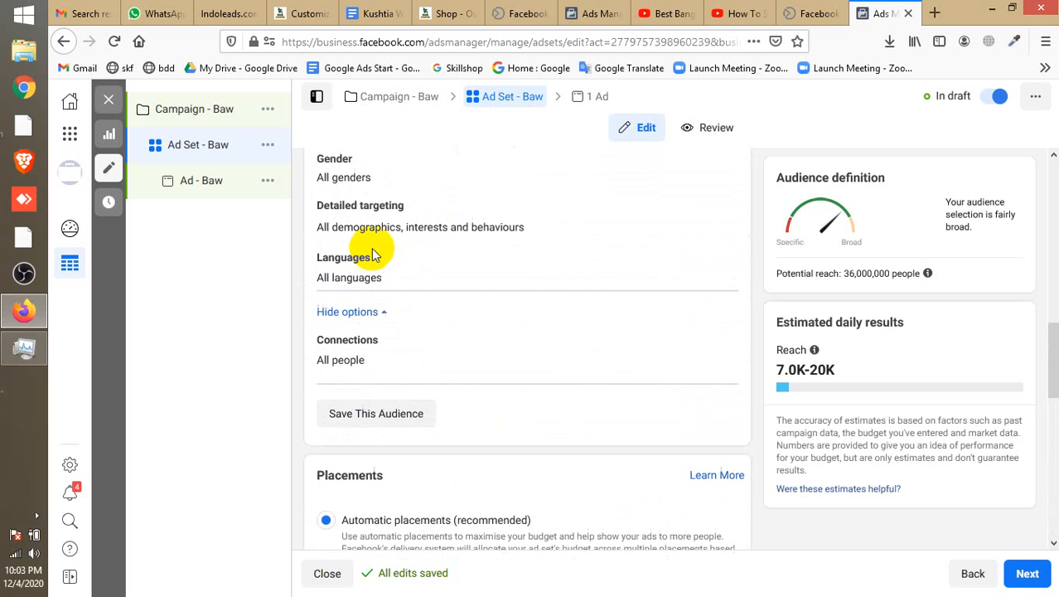
pyautogui.scroll(3, 372, 252)
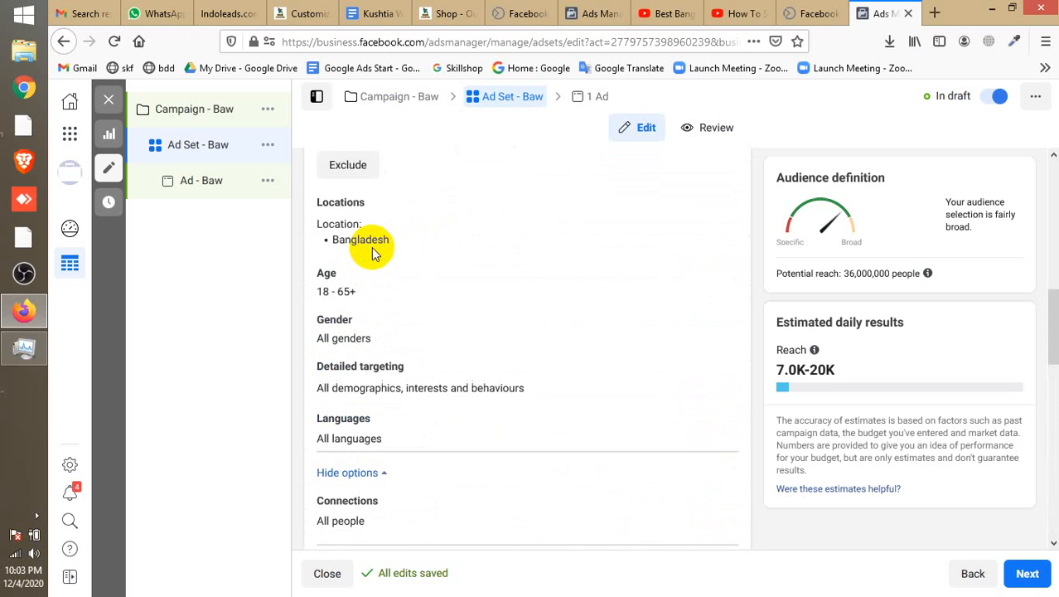
pyautogui.scroll(5, 373, 251)
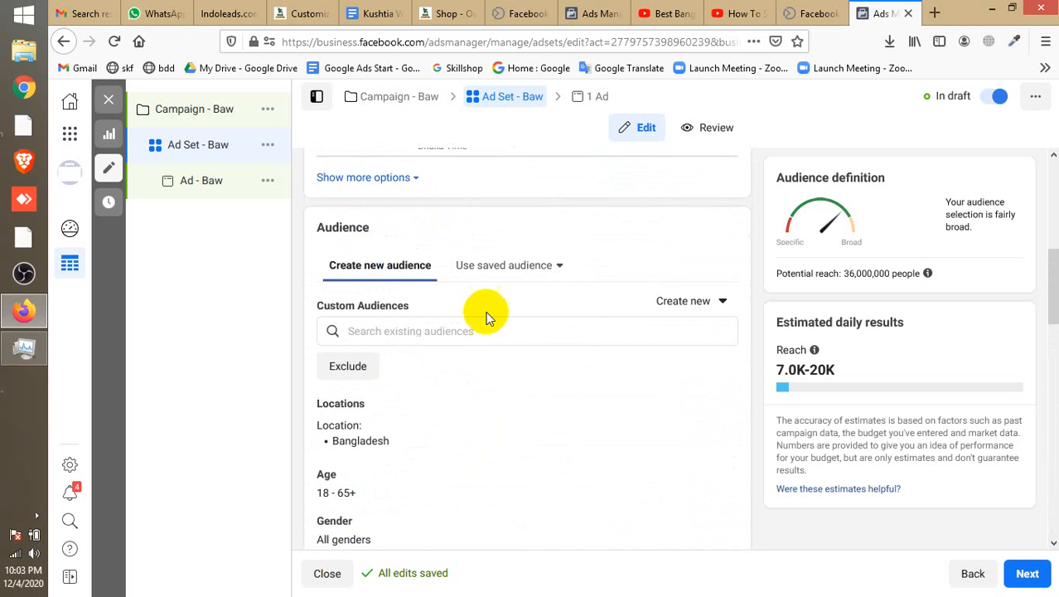
pyautogui.scroll(2, 467, 286)
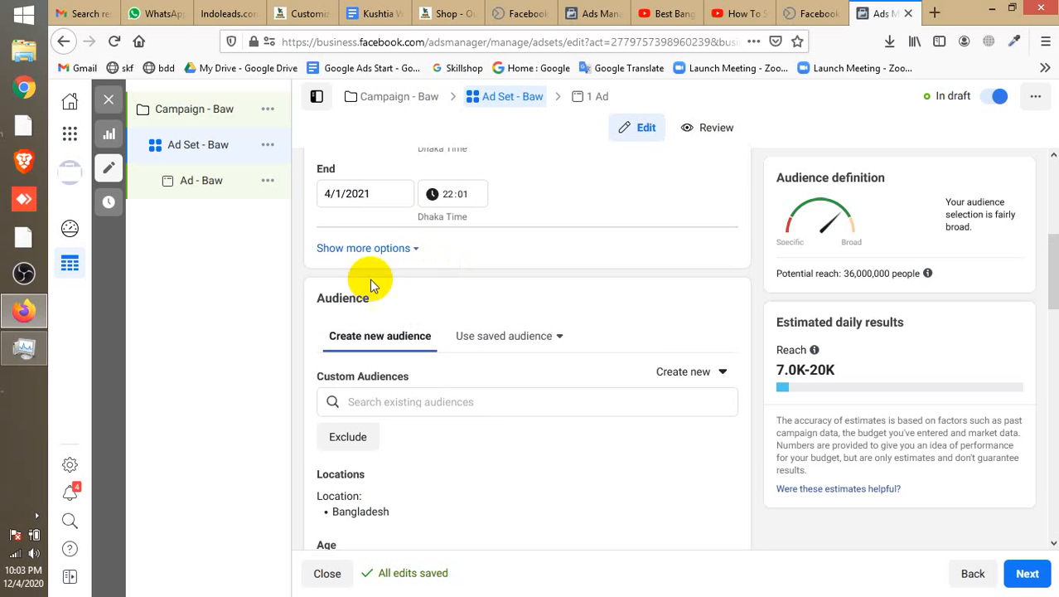
# - Expand the additional budget and schedule options and set the ad scheduling to run ads on a schedule
pyautogui.scroll(1, 371, 271)
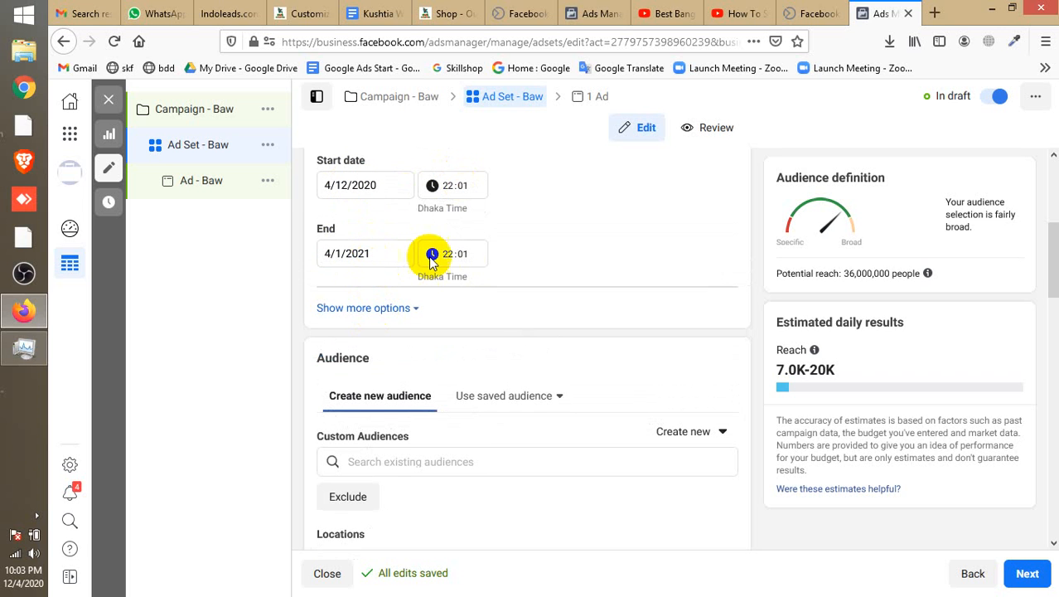
pyautogui.click(391, 310)
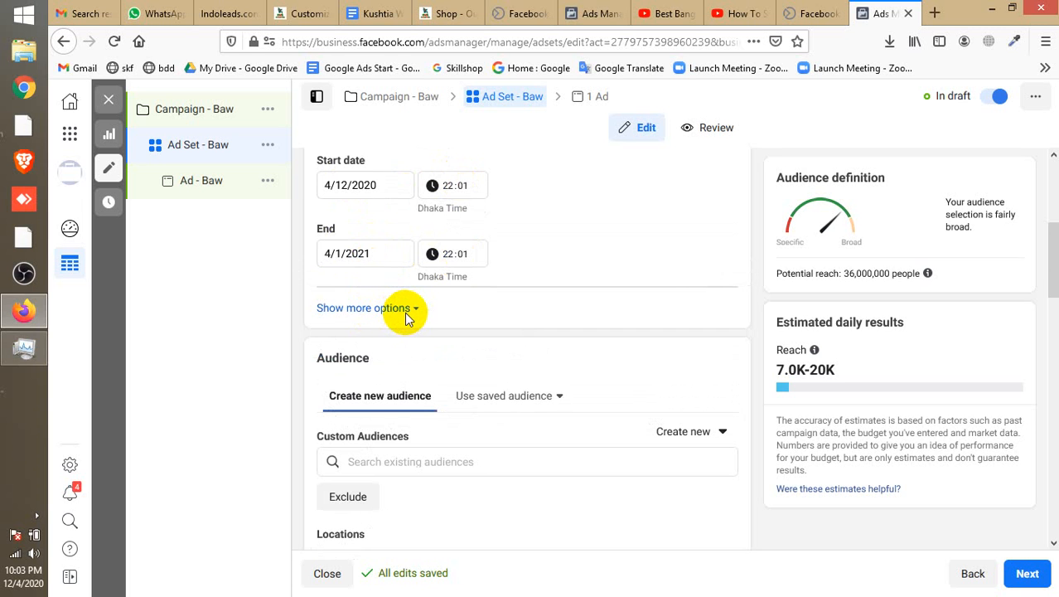
pyautogui.click(39, 515)
pyautogui.click(393, 308)
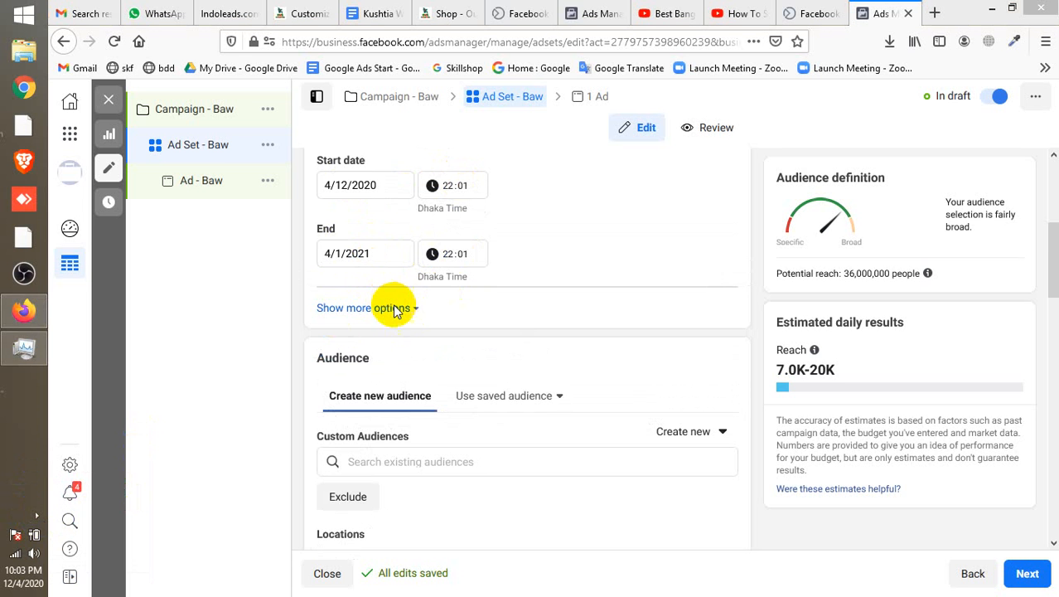
pyautogui.click(395, 308)
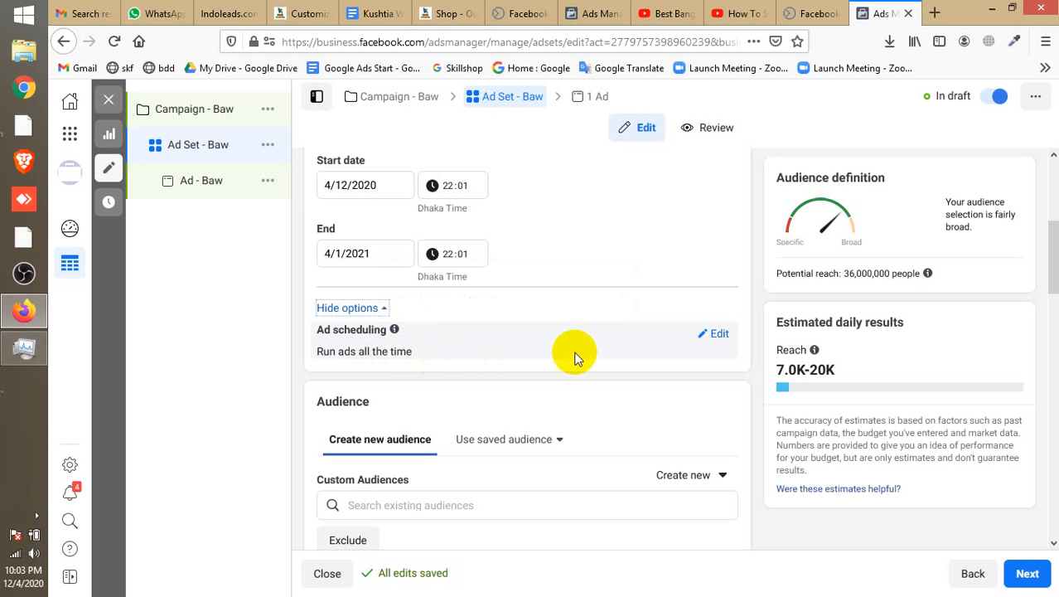
pyautogui.click(720, 336)
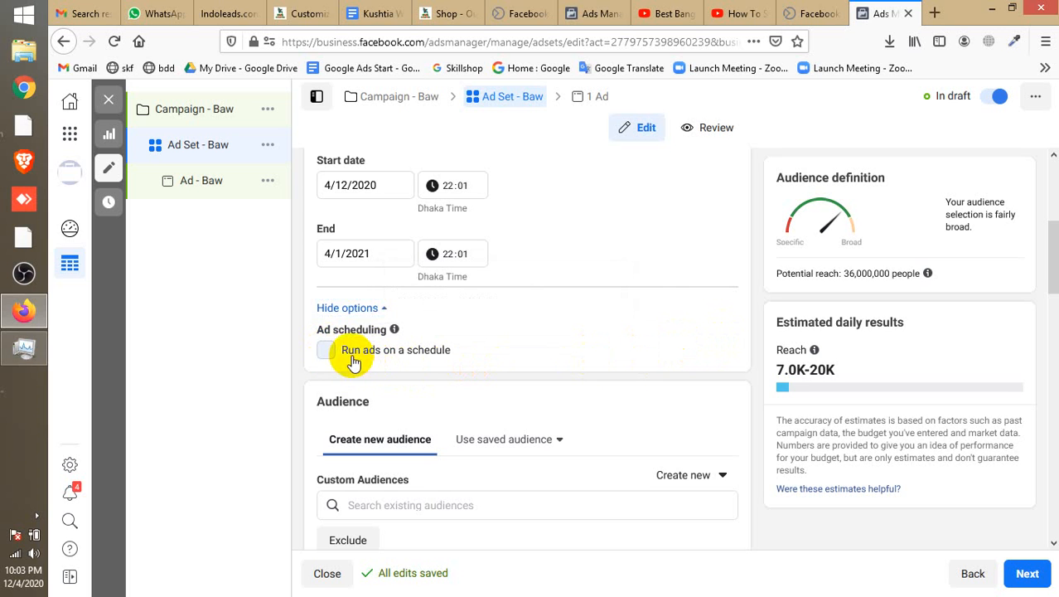
pyautogui.click(445, 352)
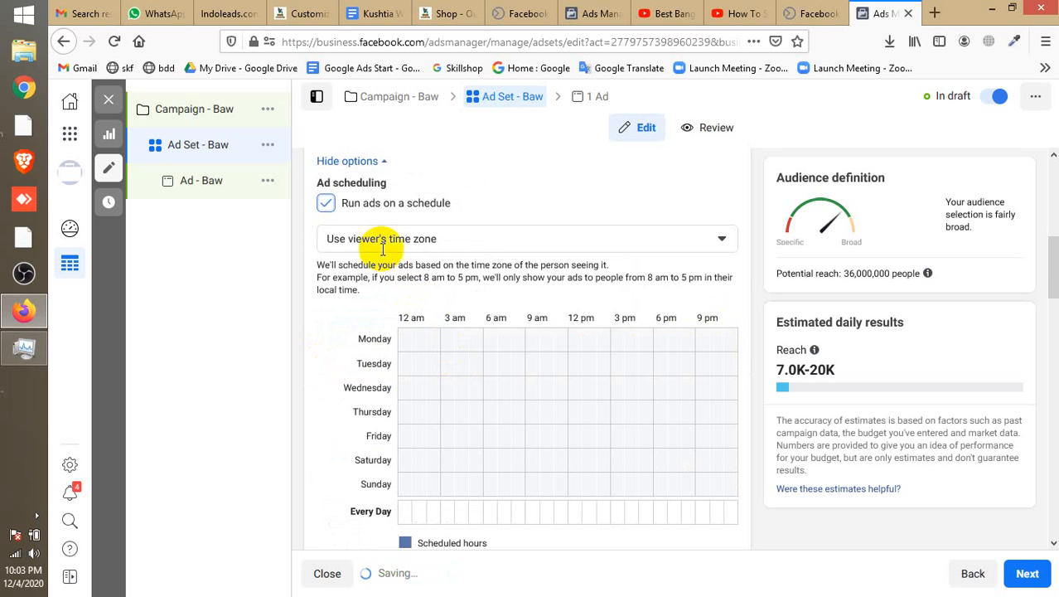
# - Schedule the ads for the Monday hours starting at 12 am, 6 am and 7 pm
pyautogui.click(408, 340)
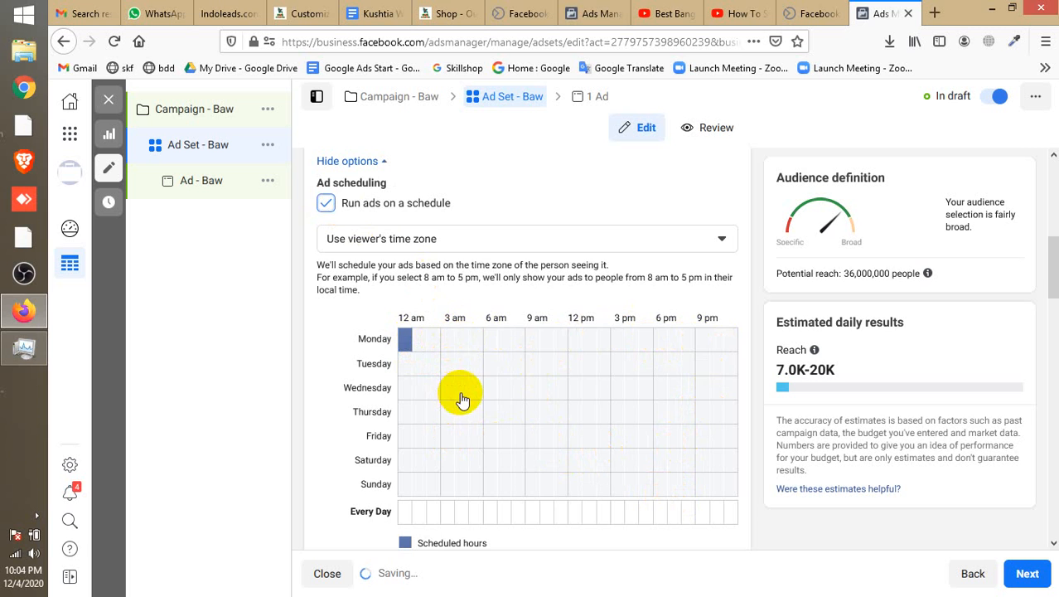
pyautogui.scroll(3, 462, 400)
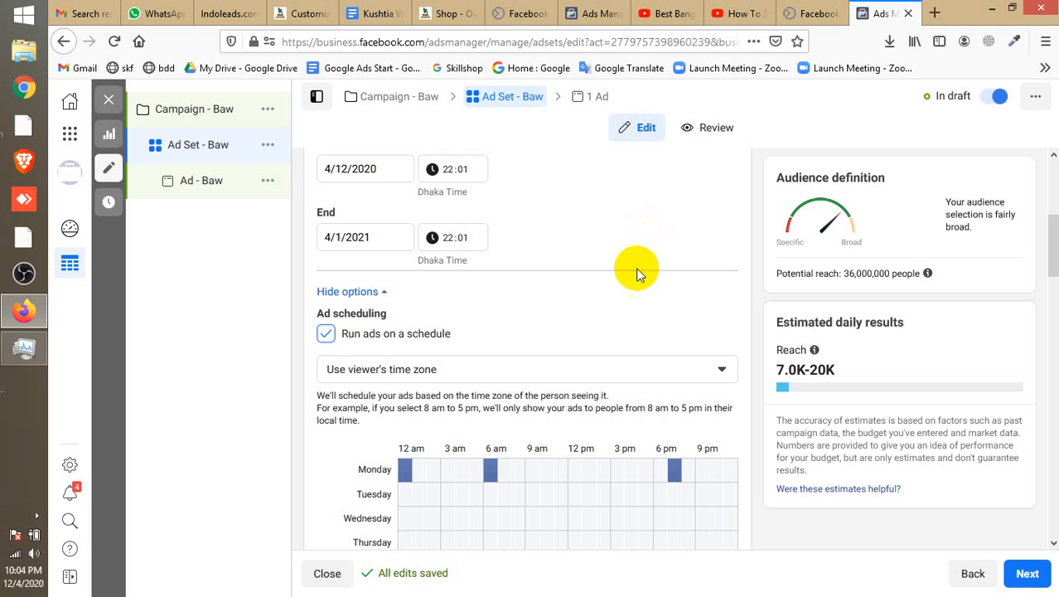
pyautogui.click(37, 515)
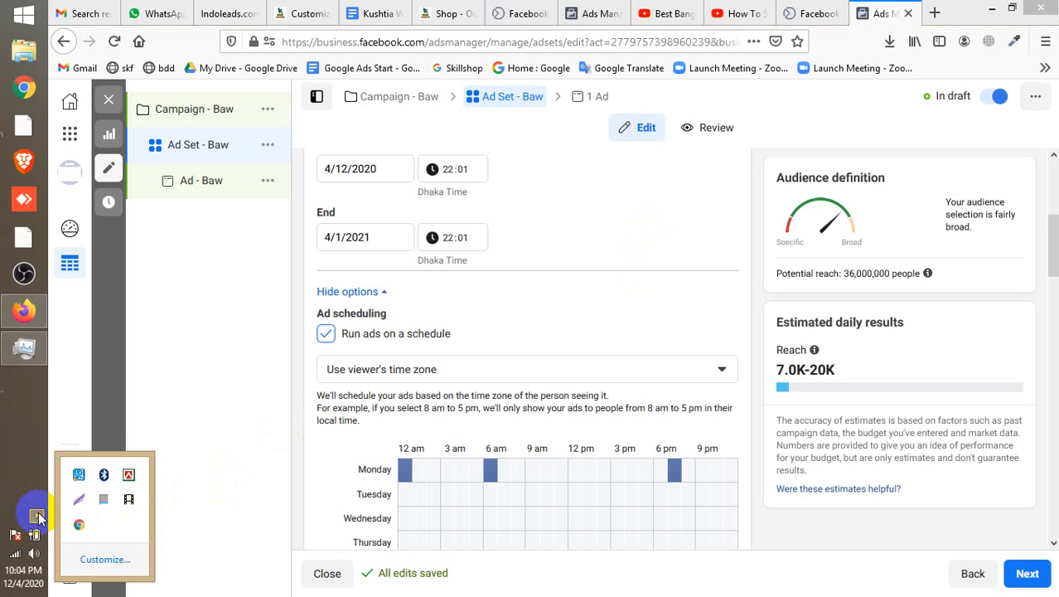